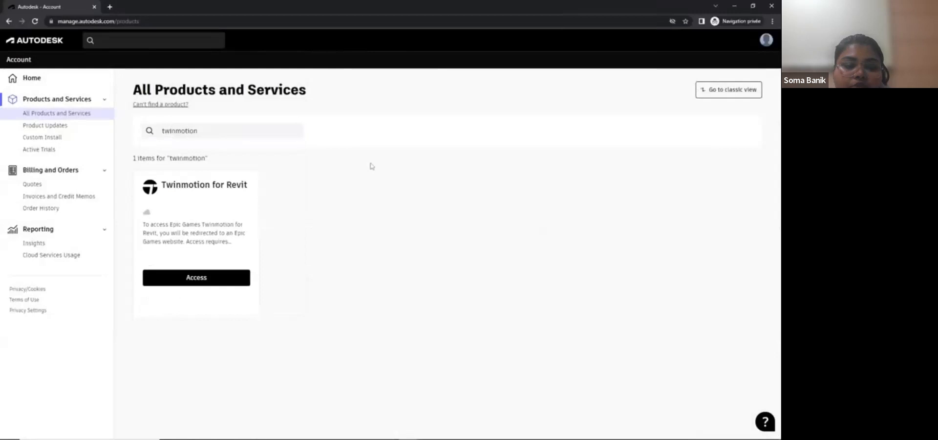
# - Access Twinmotion for Revit from the Autodesk products list and open its EULA for acceptance
pyautogui.click(195, 281)
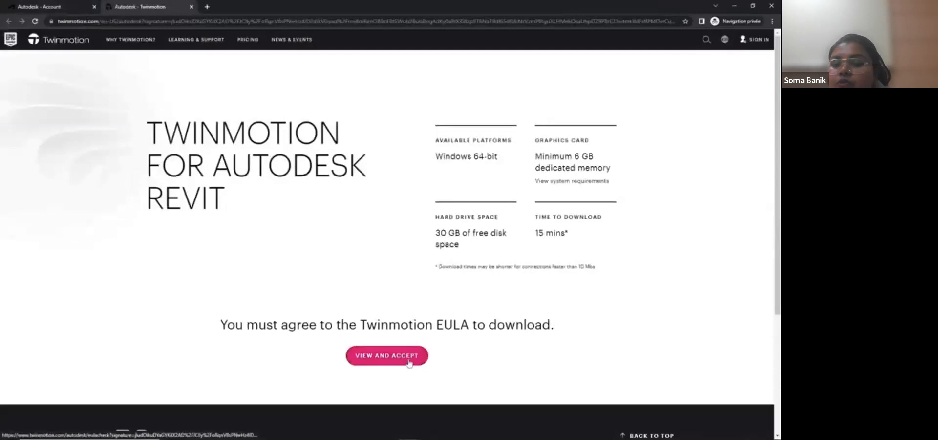
pyautogui.doubleClick(452, 324)
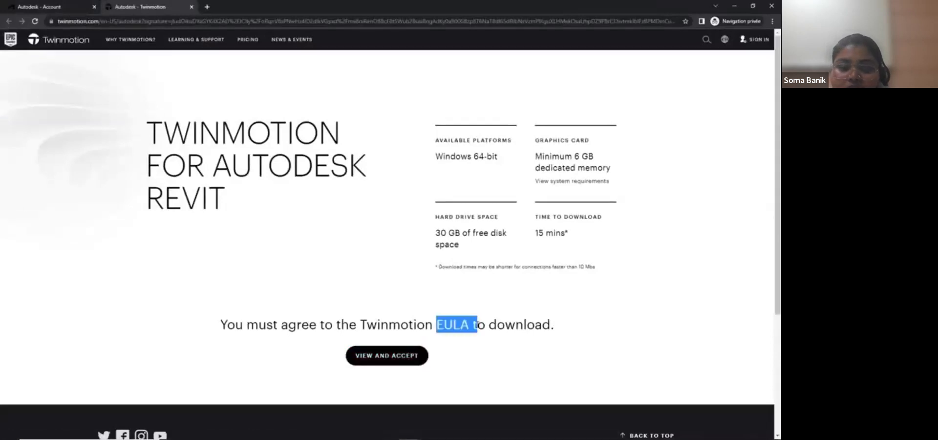
pyautogui.click(405, 358)
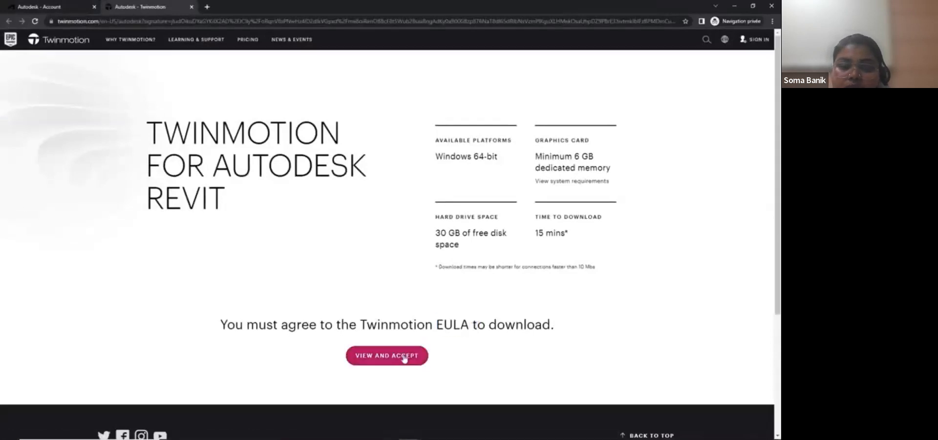
# - Accept the Twinmotion license agreement and download Twinmotion 2022.2.3 Revit Installer.zip
pyautogui.scroll(-15, 405, 359)
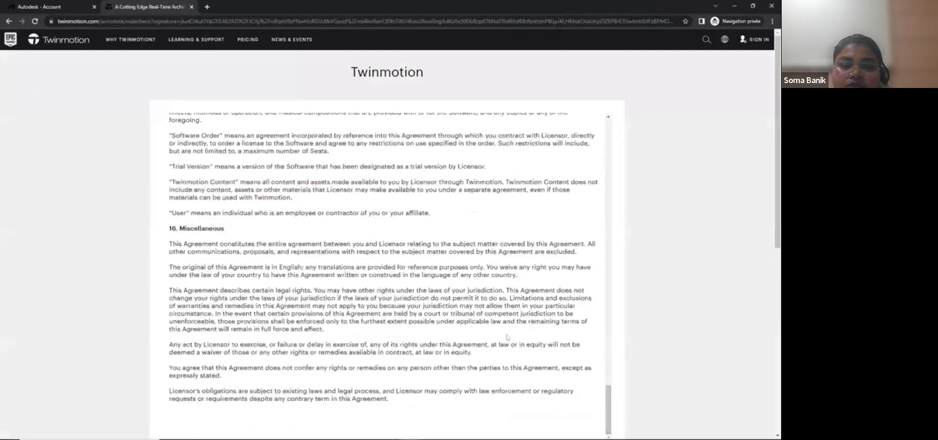
pyautogui.scroll(2, 342, 254)
pyautogui.click(279, 243)
pyautogui.click(383, 269)
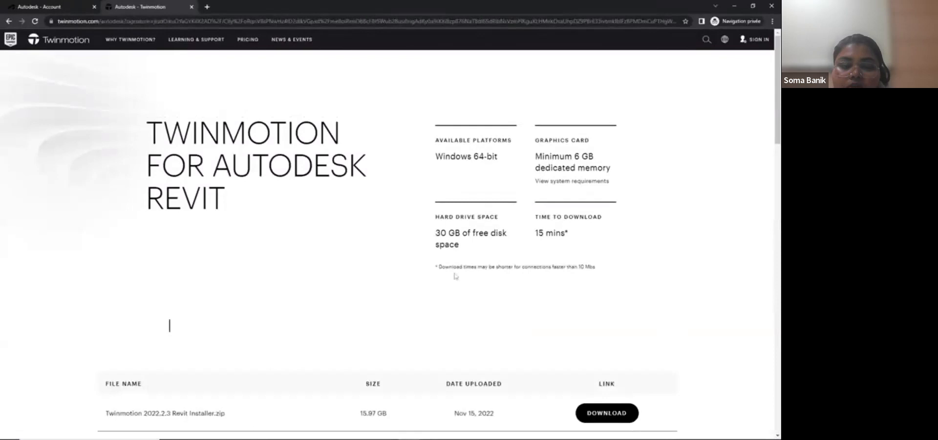
pyautogui.scroll(-2, 780, 123)
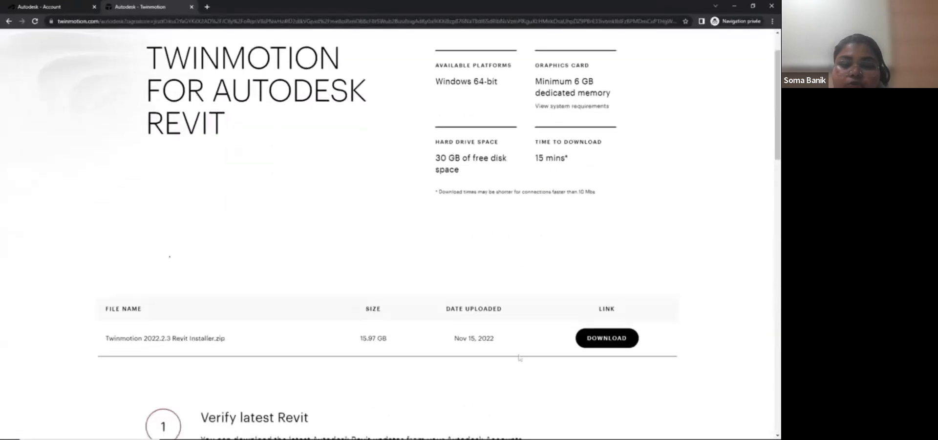
pyautogui.click(605, 343)
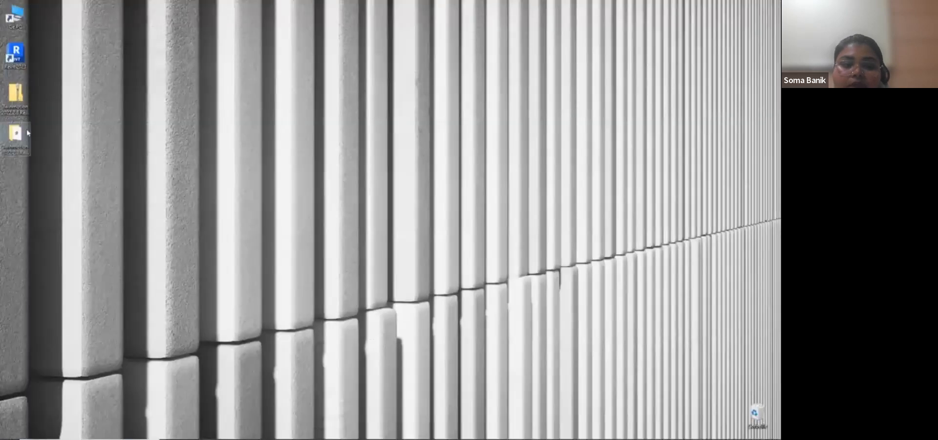
# - Run TwinmotionRevitSetup from the extracted installer folder, accept the license terms and install Twinmotion for Revit in the default location
pyautogui.doubleClick(24, 133)
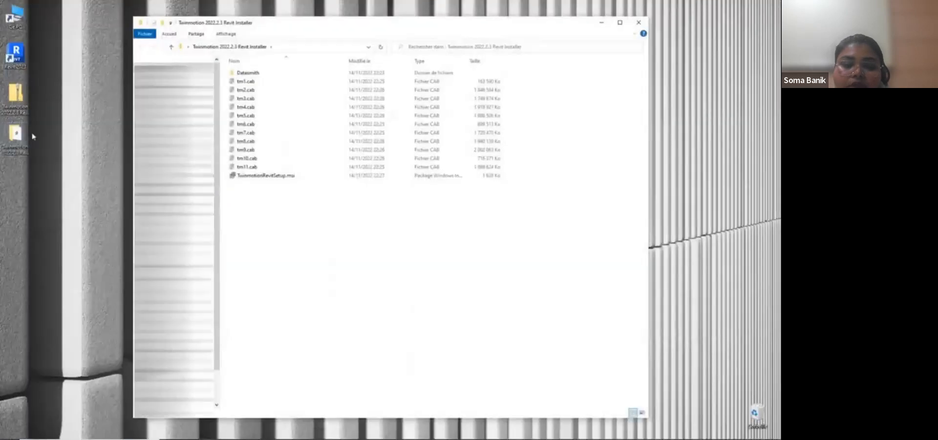
pyautogui.doubleClick(273, 177)
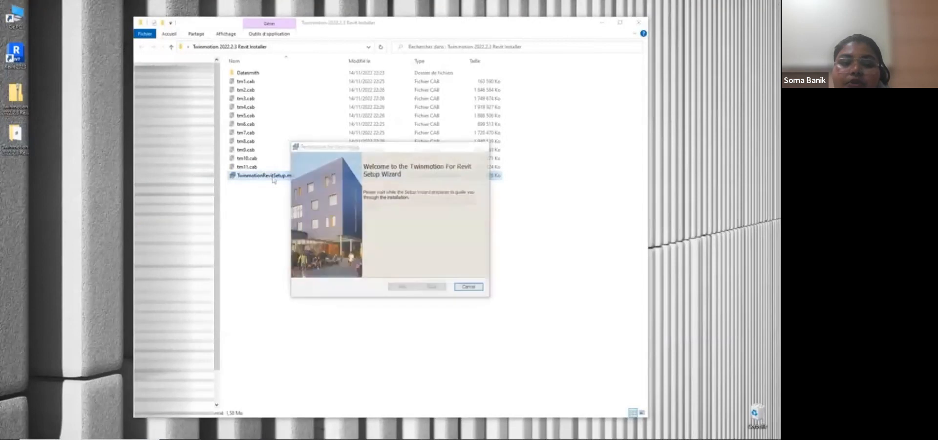
pyautogui.click(433, 288)
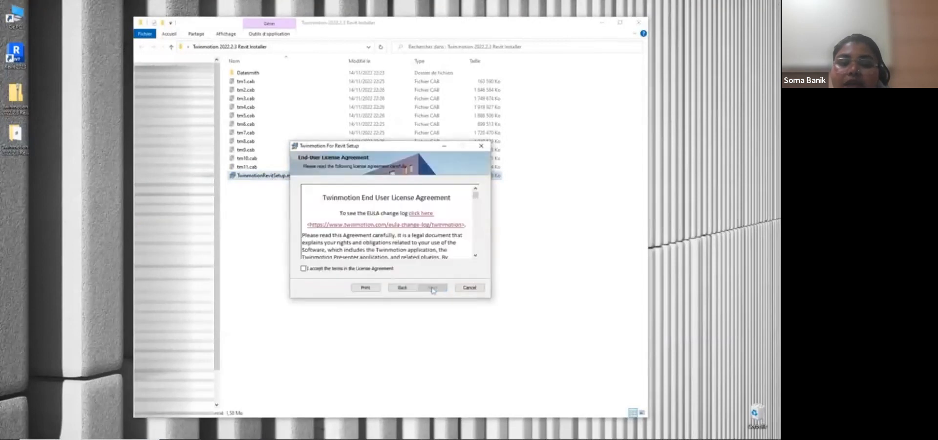
pyautogui.click(357, 268)
pyautogui.click(434, 287)
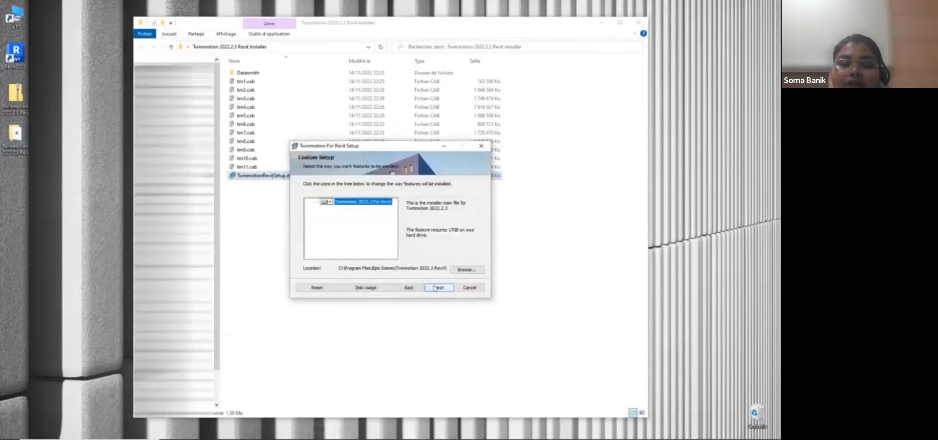
pyautogui.click(434, 288)
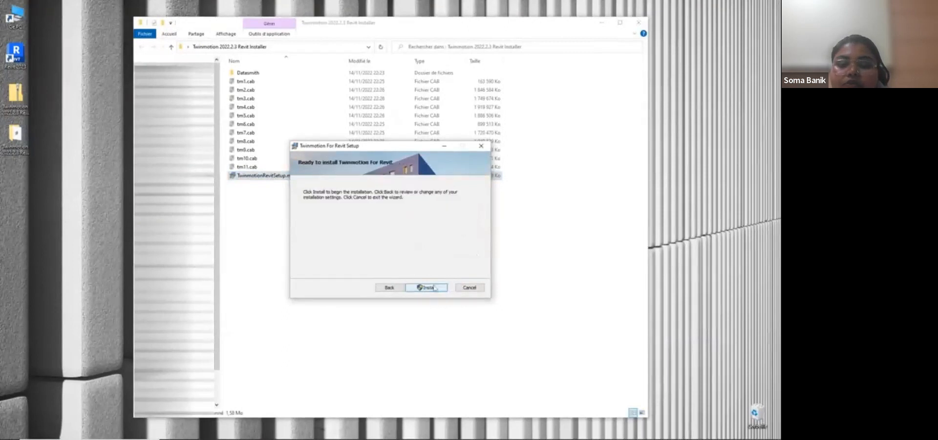
pyautogui.click(435, 288)
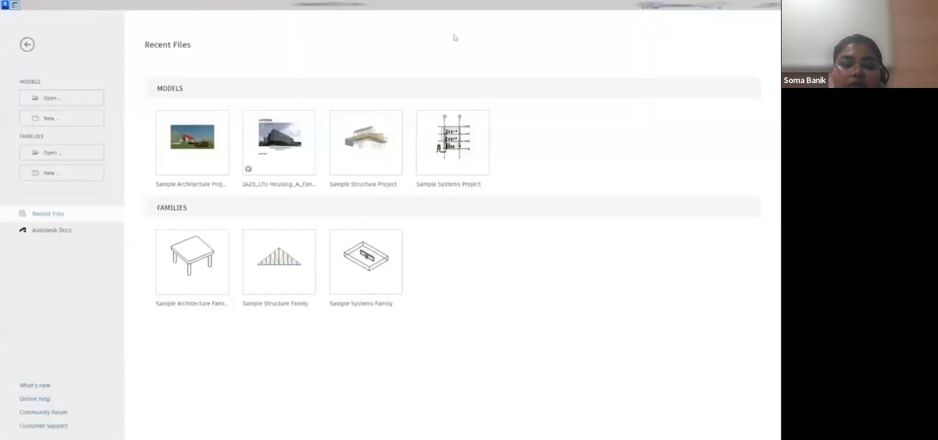
# - Open the Sample Architecture Project in Revit and show its default 3D view
pyautogui.click(210, 141)
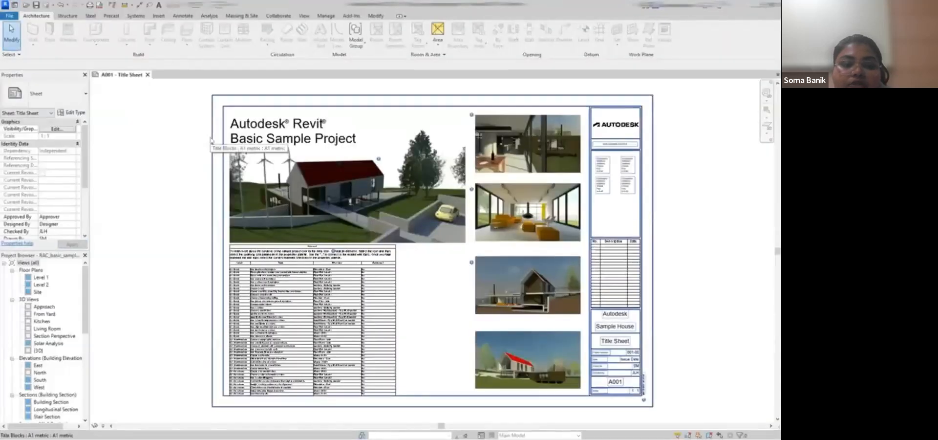
pyautogui.click(172, 6)
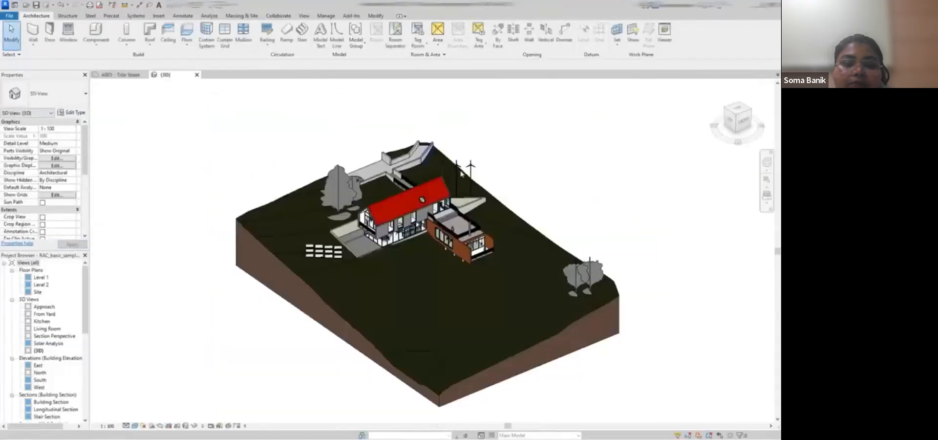
pyautogui.keyDown('shift'); pyautogui.moveTo(540, 199); pyautogui.dragTo(567, 142, button='middle'); pyautogui.keyUp('shift')
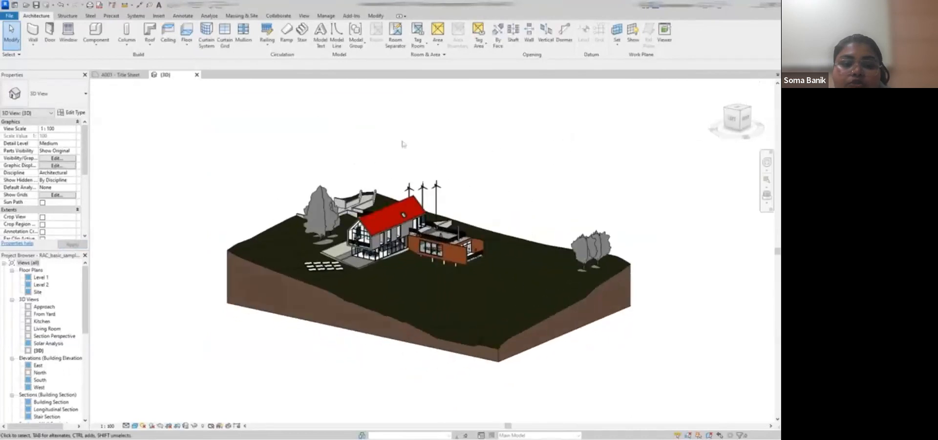
# - Display Revit's Twinmotion commands for opening, Direct Link and Datasmith export, then close the list
pyautogui.click(304, 15)
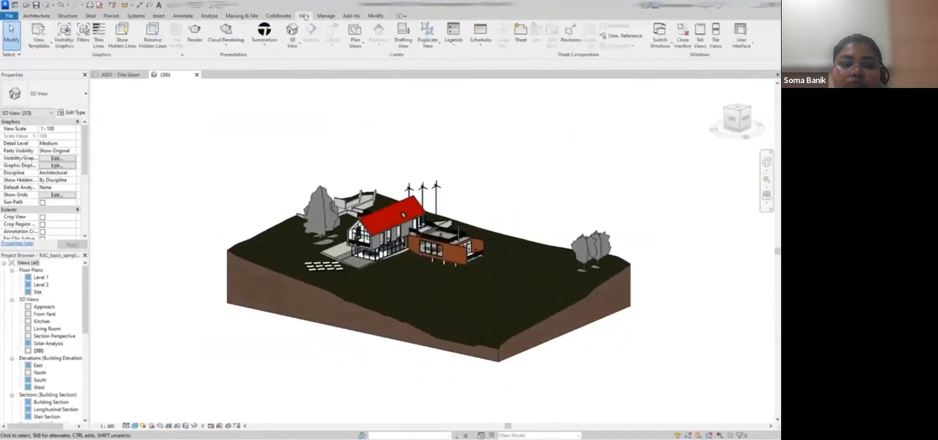
pyautogui.click(264, 48)
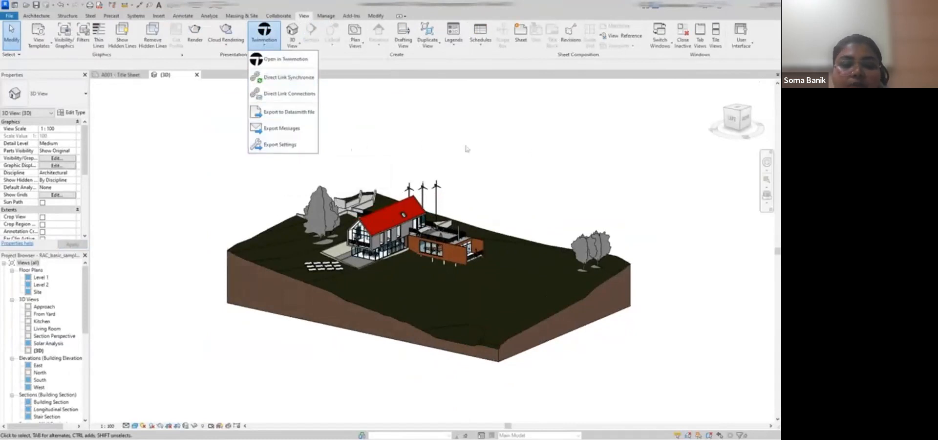
pyautogui.click(499, 152)
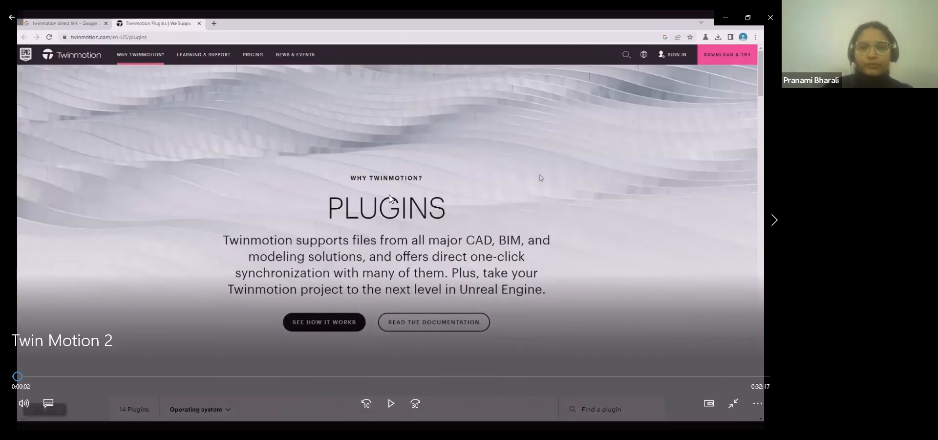
# - Switch the Twin Motion 2 video out of full screen and play it through the Twinmotion plugins page, pausing on the plugin list
pyautogui.click(730, 406)
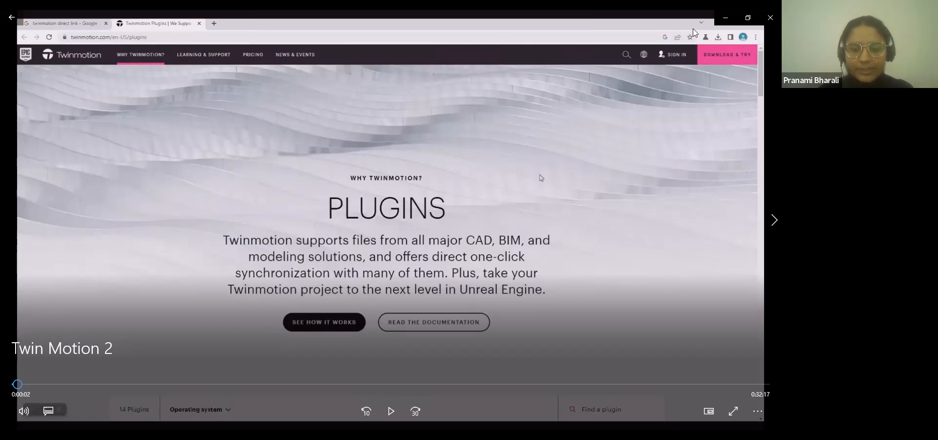
pyautogui.click(404, 253)
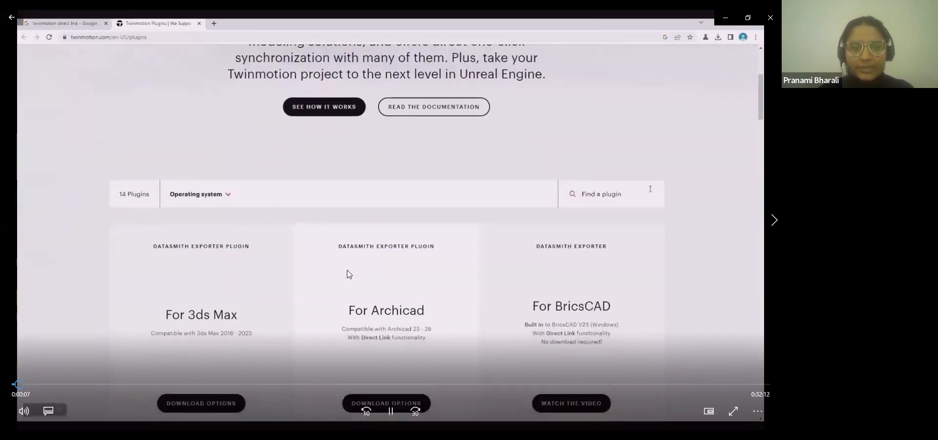
pyautogui.click(307, 226)
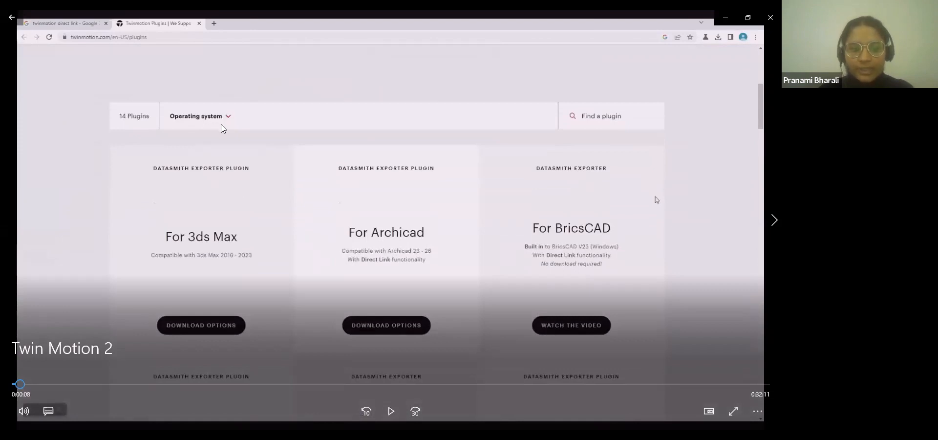
pyautogui.click(676, 220)
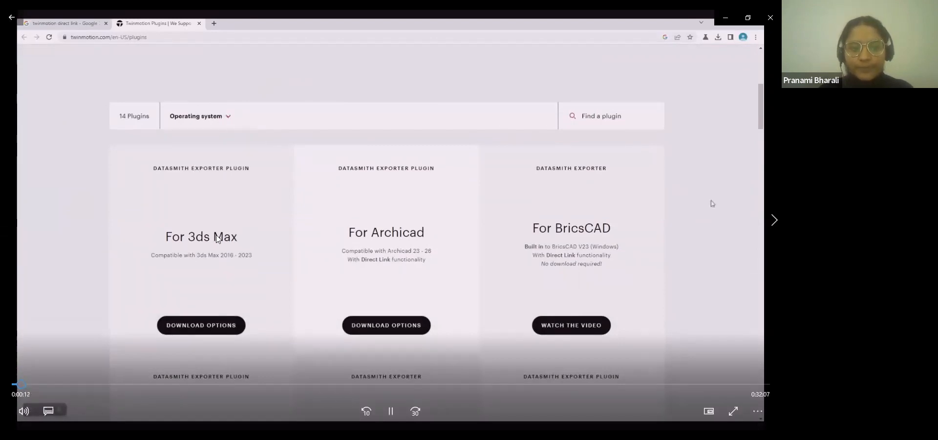
pyautogui.press('space')
pyautogui.press('space')
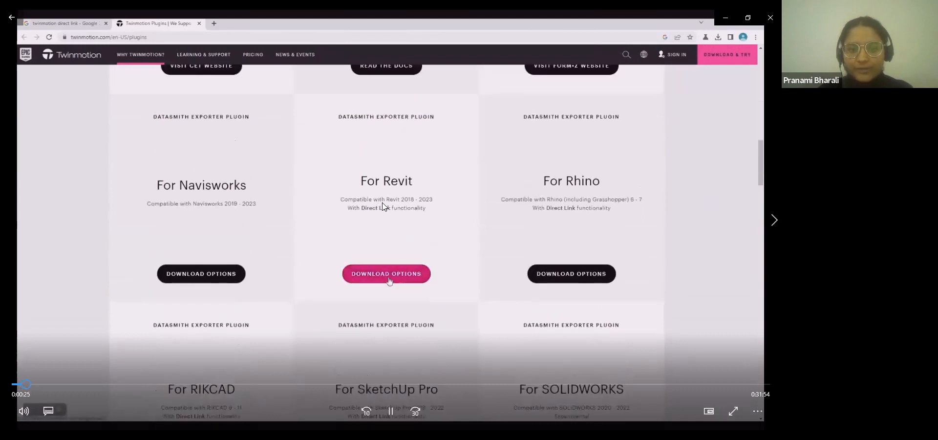
# - Examine the video's Revit plugin entry and Datasmith Exporter for Revit download page, pausing playback at each
pyautogui.click(381, 205)
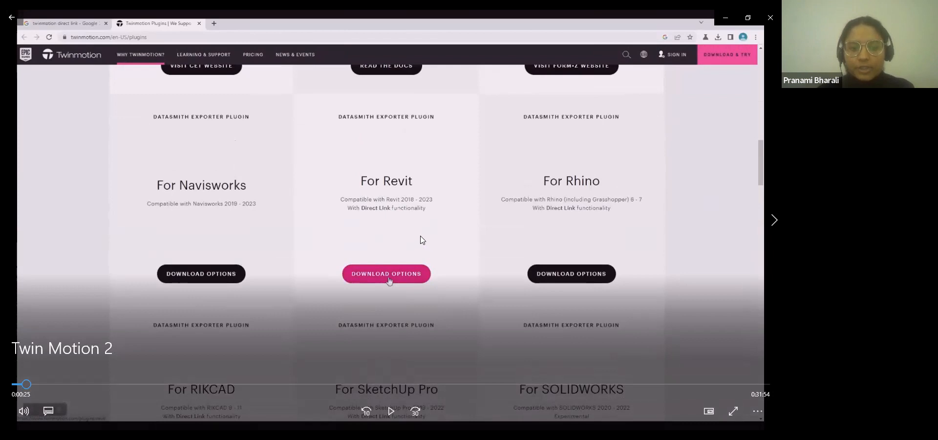
pyautogui.click(390, 274)
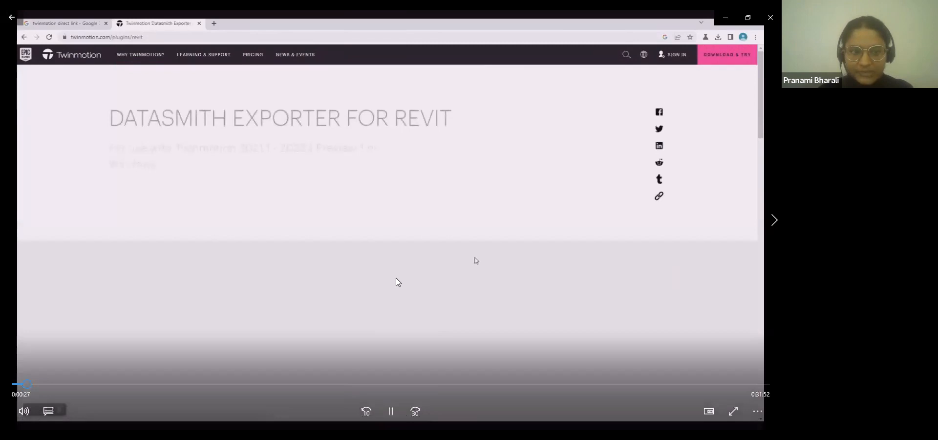
pyautogui.click(165, 156)
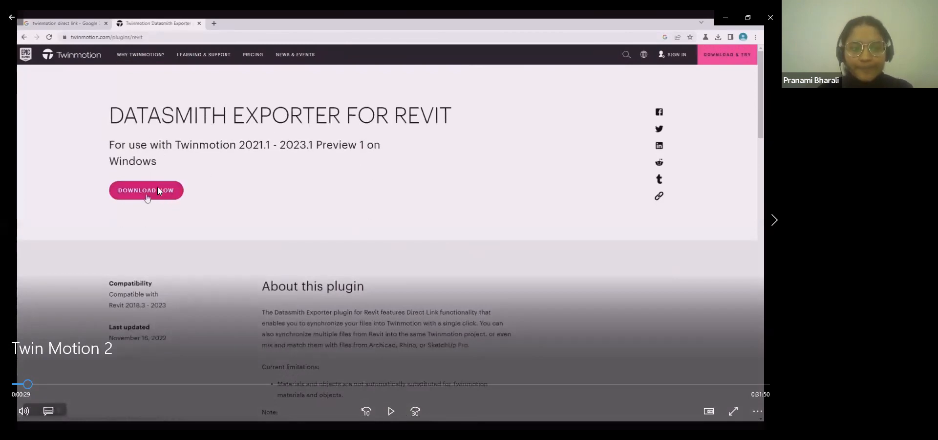
pyautogui.press('space')
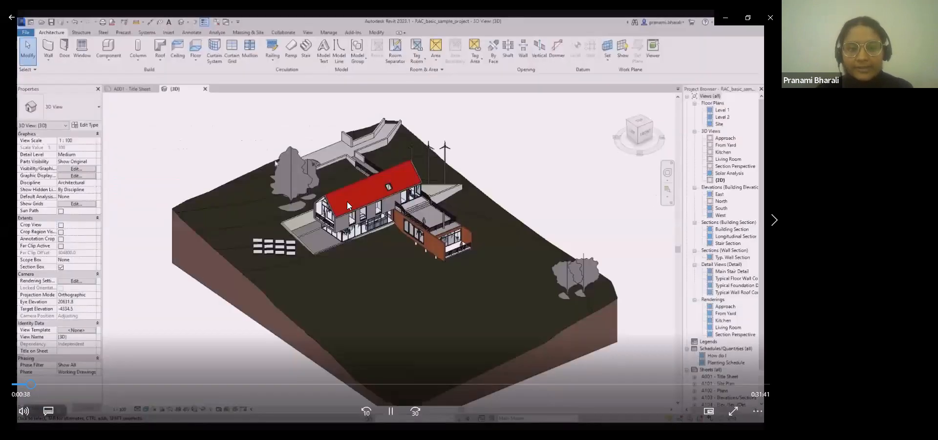
# - Play the video in stages through Revit's Twinmotion commands, pausing at Direct Link Synchronize and at the empty Twinmotion project's Import area
pyautogui.click(391, 216)
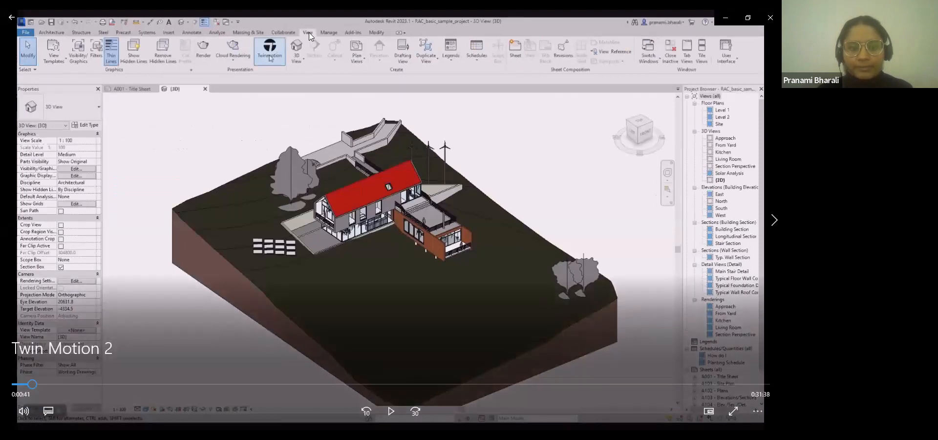
pyautogui.click(275, 65)
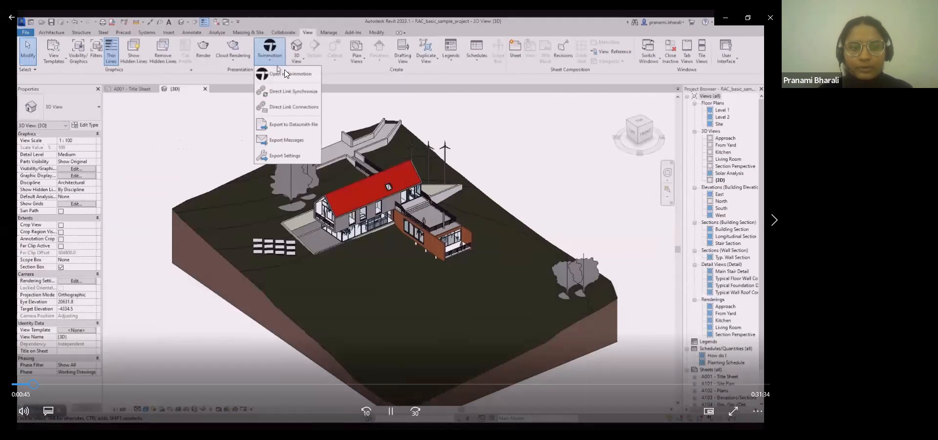
pyautogui.click(317, 72)
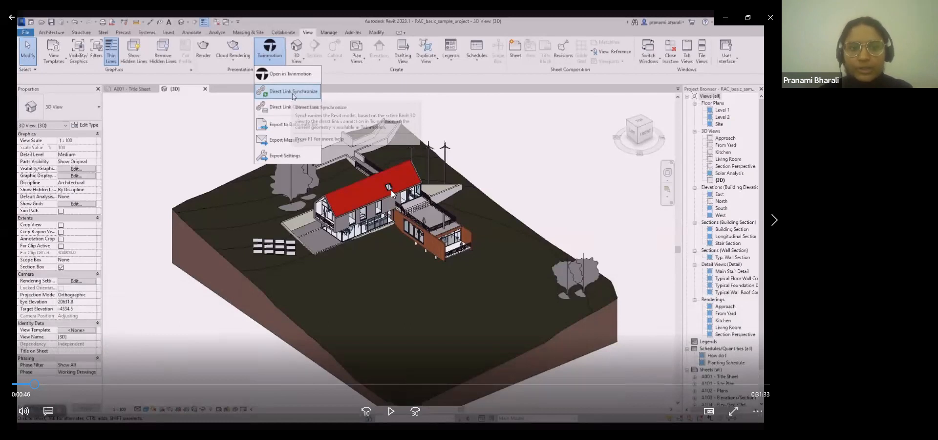
pyautogui.click(473, 225)
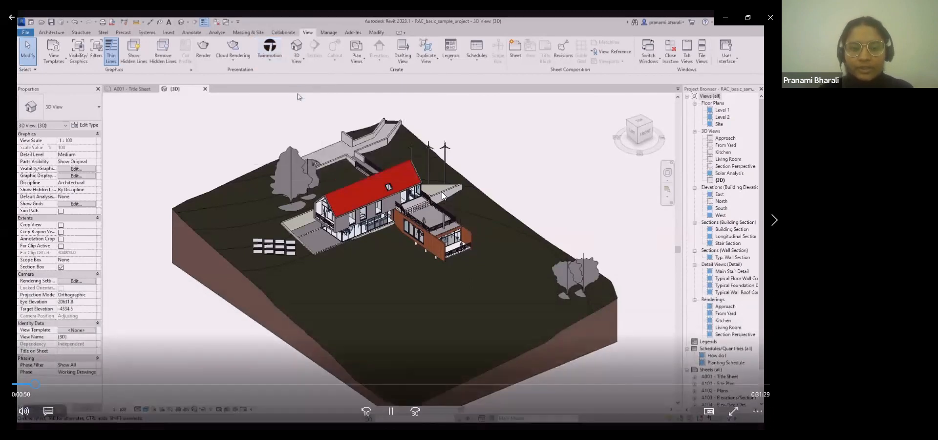
pyautogui.click(347, 183)
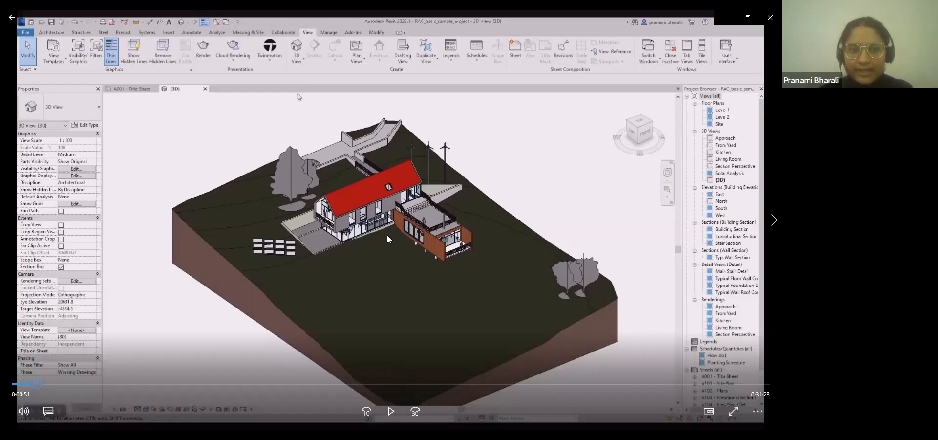
pyautogui.click(393, 257)
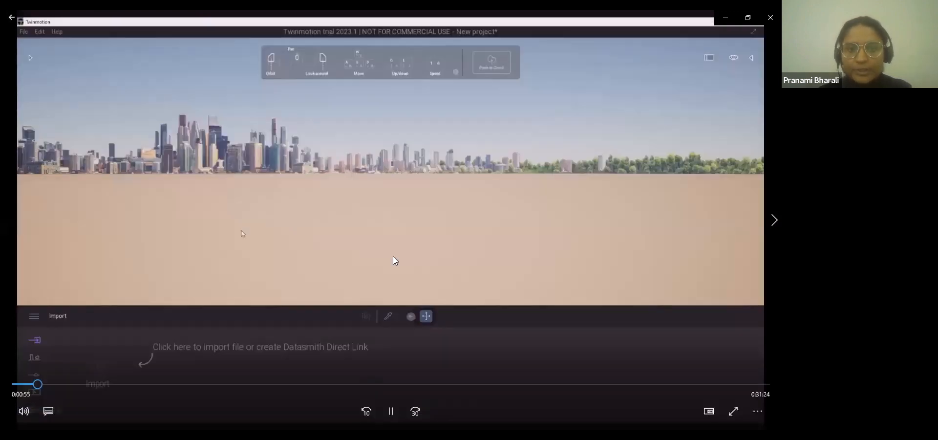
pyautogui.click(394, 260)
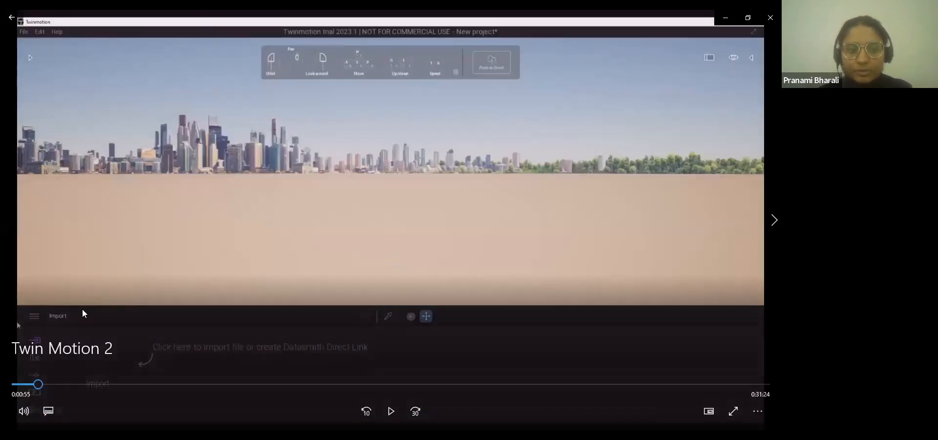
# - Play the Twin Motion 2 video in full screen through the Direct Link import, pausing on the linked house model
pyautogui.click(734, 413)
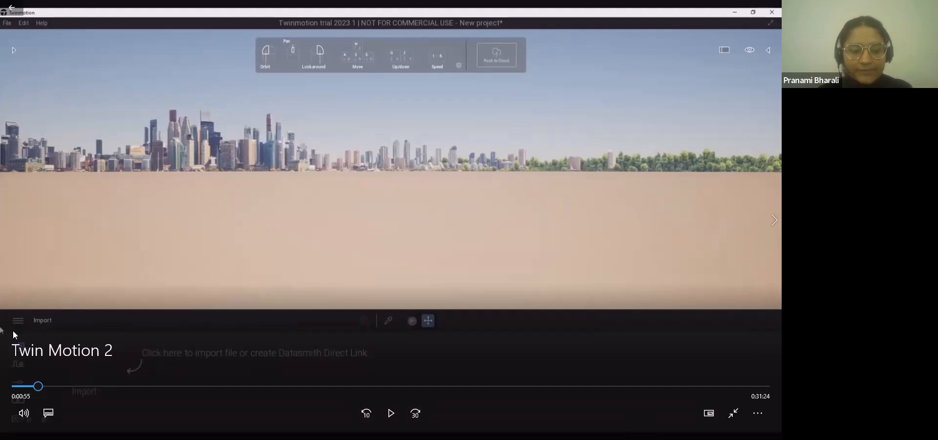
pyautogui.press('space')
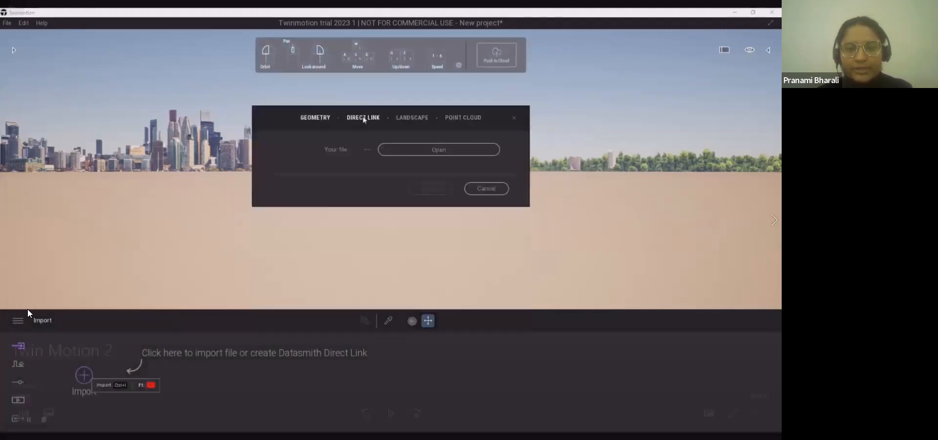
pyautogui.press('space')
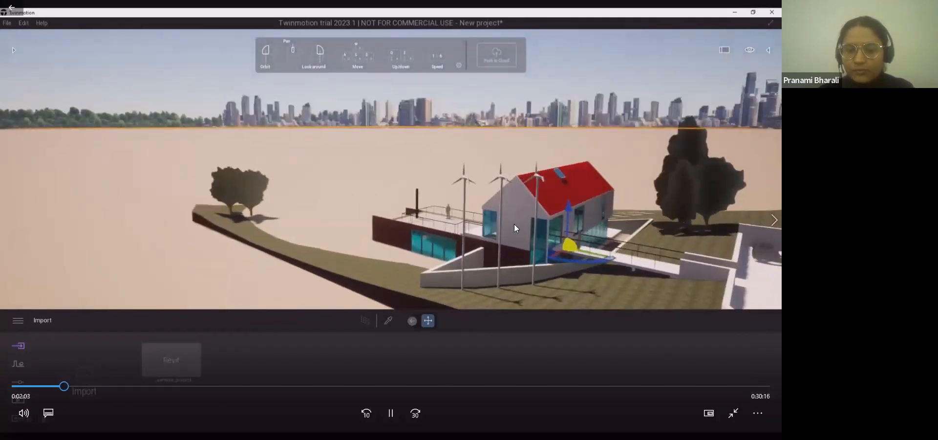
pyautogui.click(514, 224)
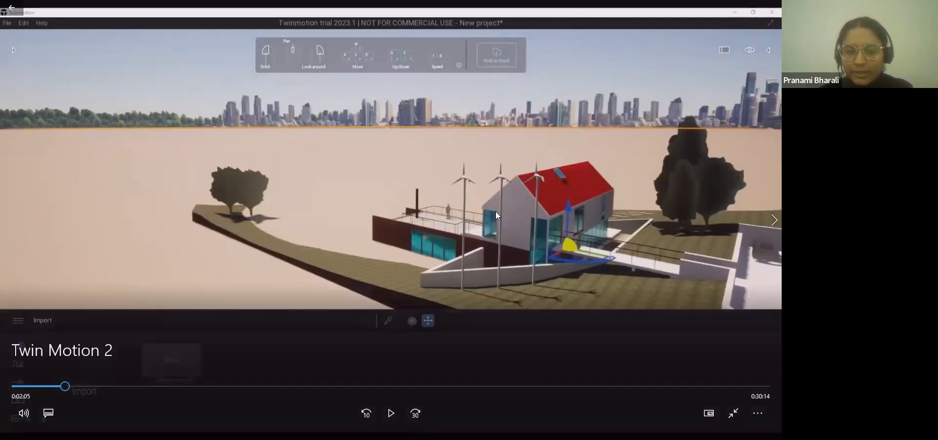
# - Play the video in stages through the tree removal in Revit, pausing at the edited 3D view and the Twinmotion command list
pyautogui.click(495, 211)
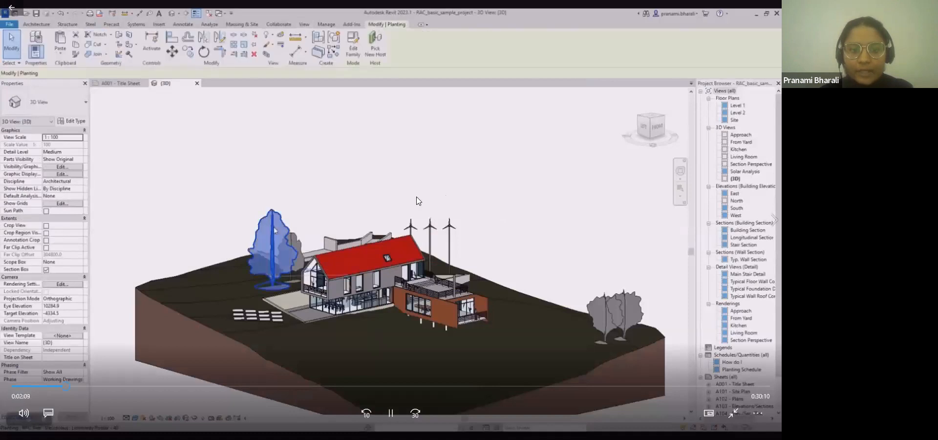
pyautogui.click(385, 219)
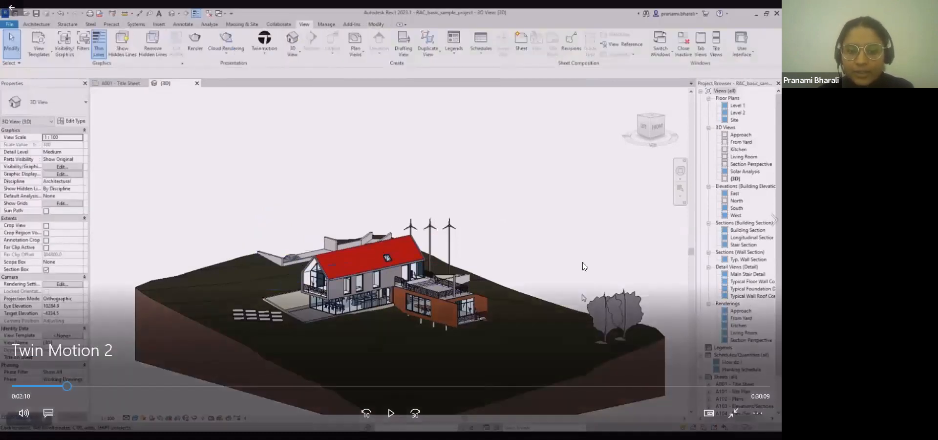
pyautogui.click(498, 298)
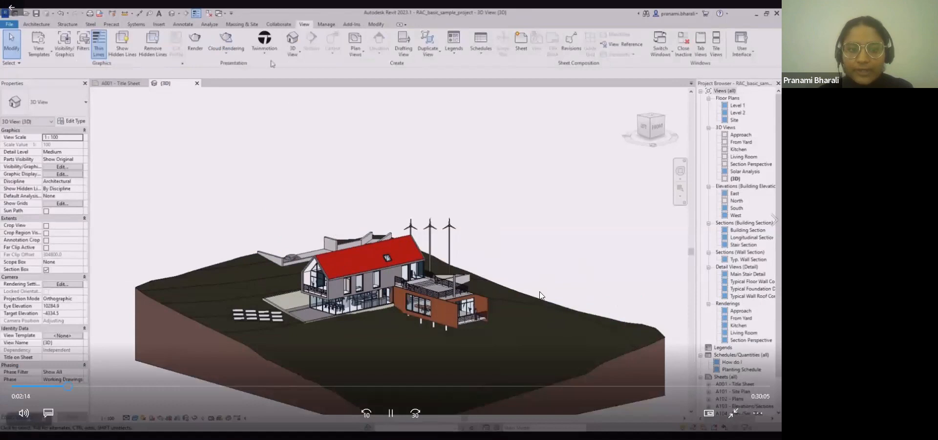
pyautogui.click(535, 287)
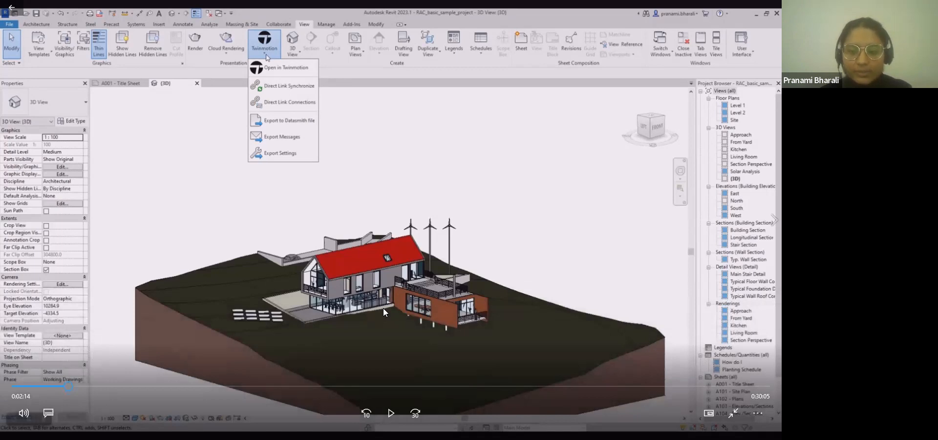
# - Play the video through the synchronized house model in Twinmotion, skip back briefly, and pause on the zoomed-out site view
pyautogui.press('space')
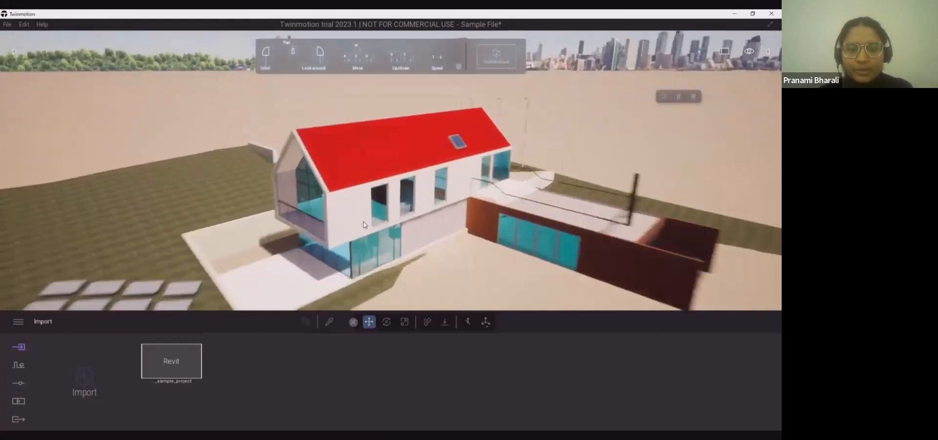
pyautogui.press('space')
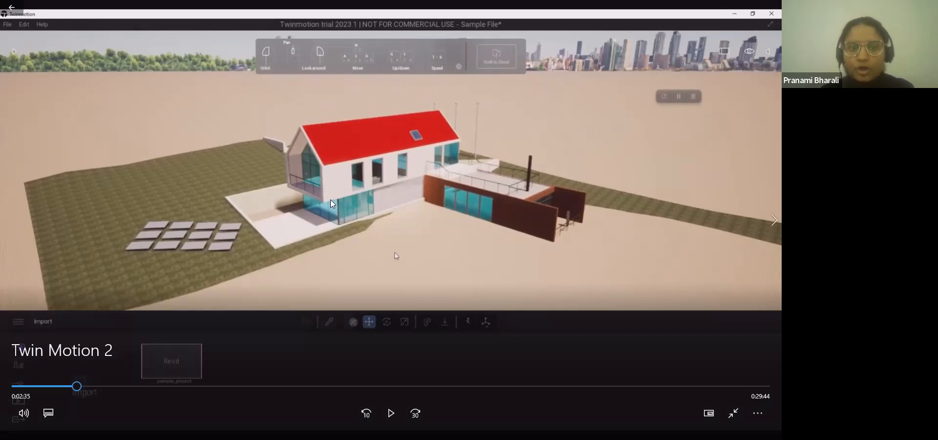
pyautogui.press('space')
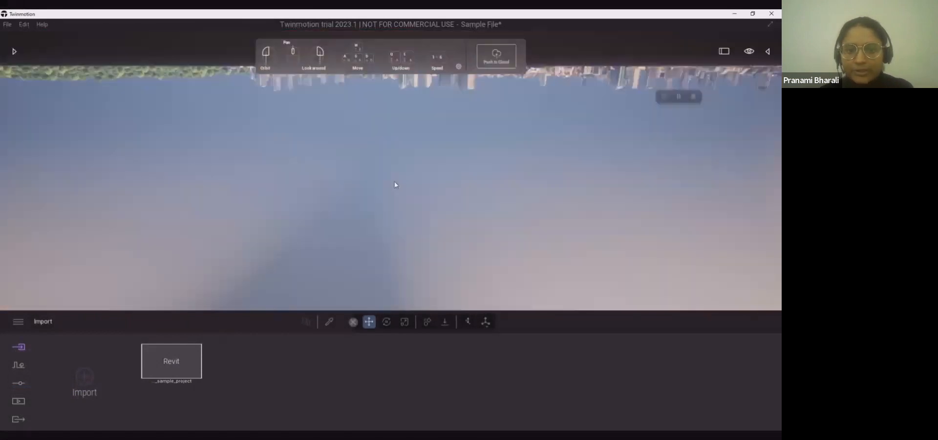
pyautogui.press('Left')
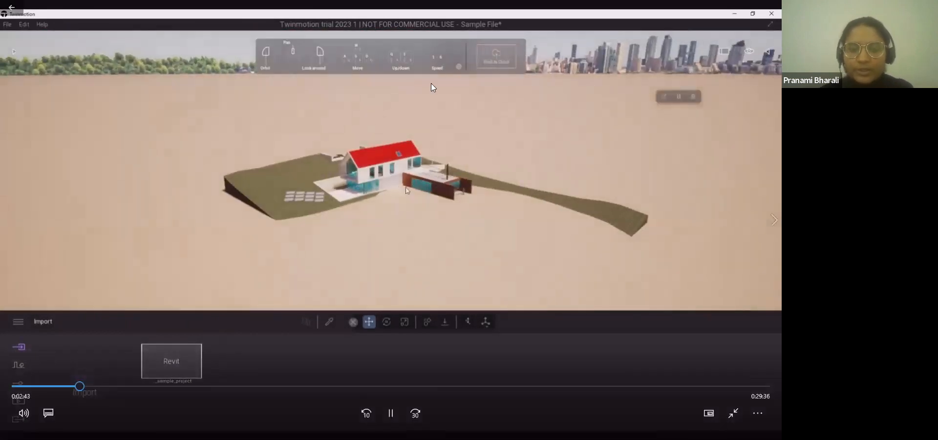
pyautogui.press('space')
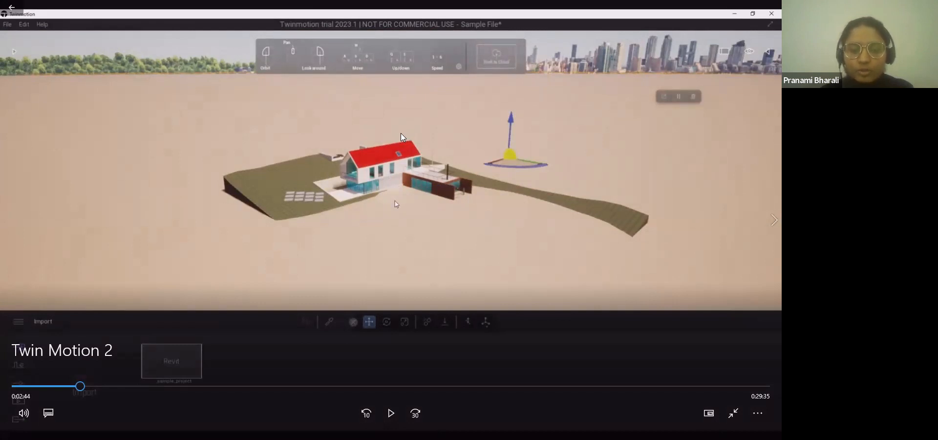
# - Play the video in stages through Twinmotion's Import and Context sections, pausing at Vegetation Paint and its Trees library
pyautogui.press('space')
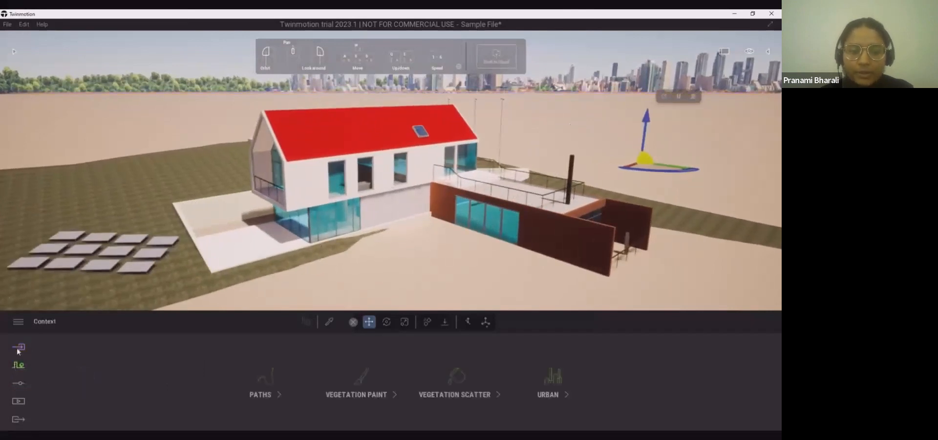
pyautogui.click(395, 163)
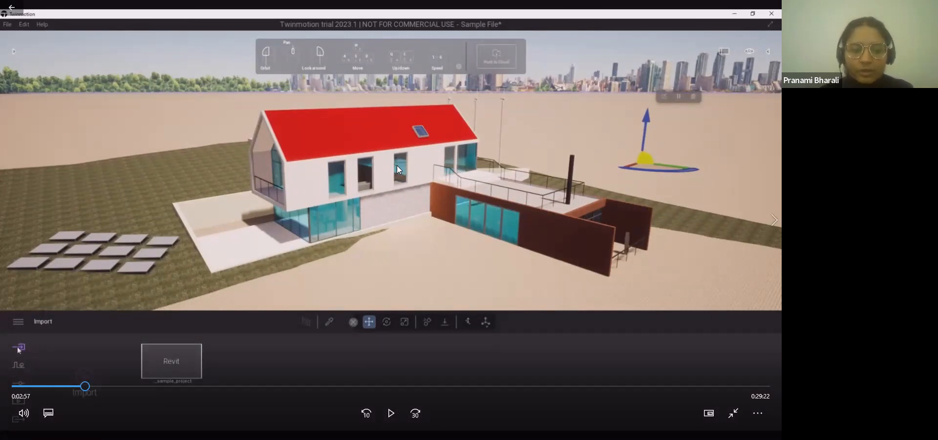
pyautogui.click(346, 230)
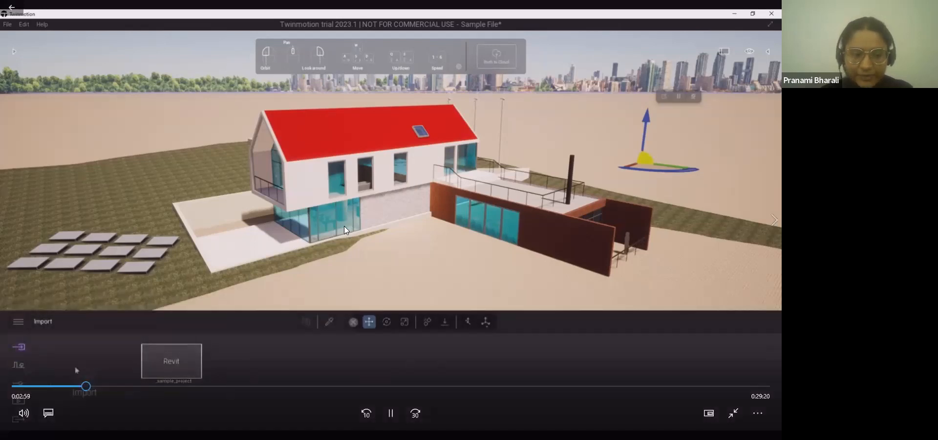
pyautogui.click(347, 230)
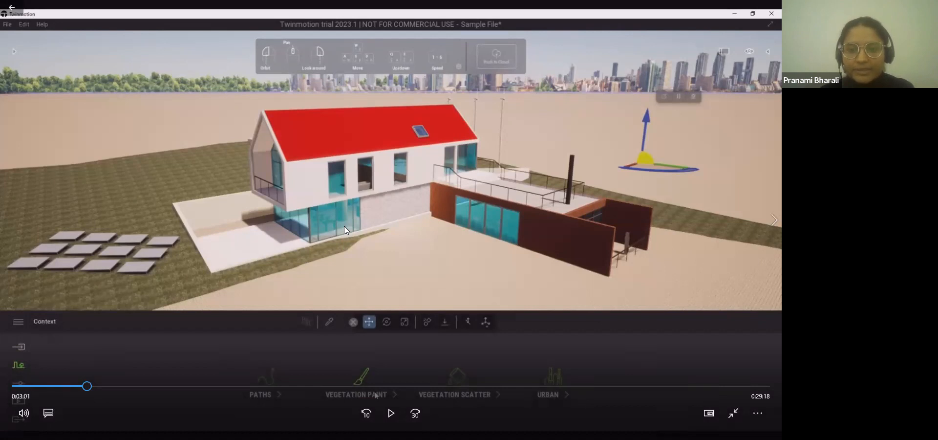
pyautogui.press('space')
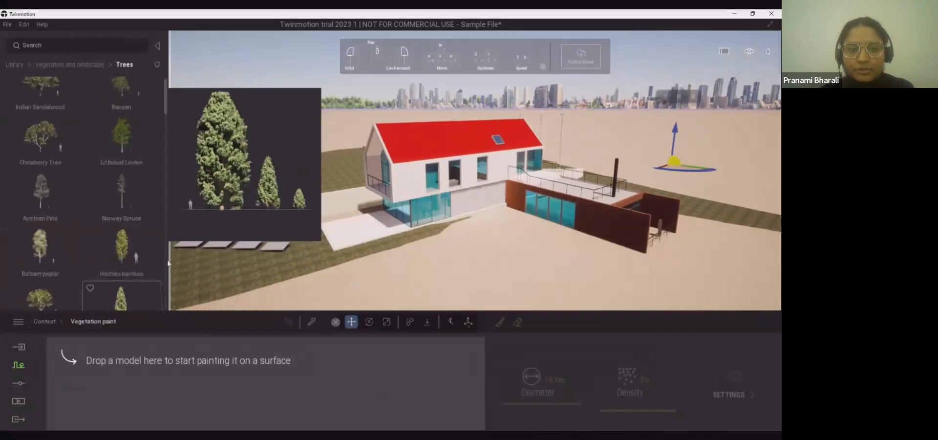
pyautogui.press('space')
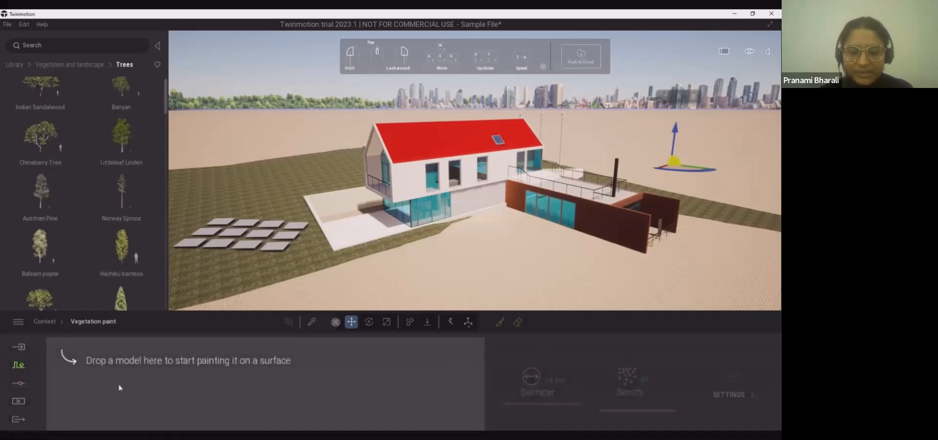
# - Open Vegetation Scatter in the Context section and browse the Grass and flowers library
pyautogui.click(18, 367)
pyautogui.click(468, 395)
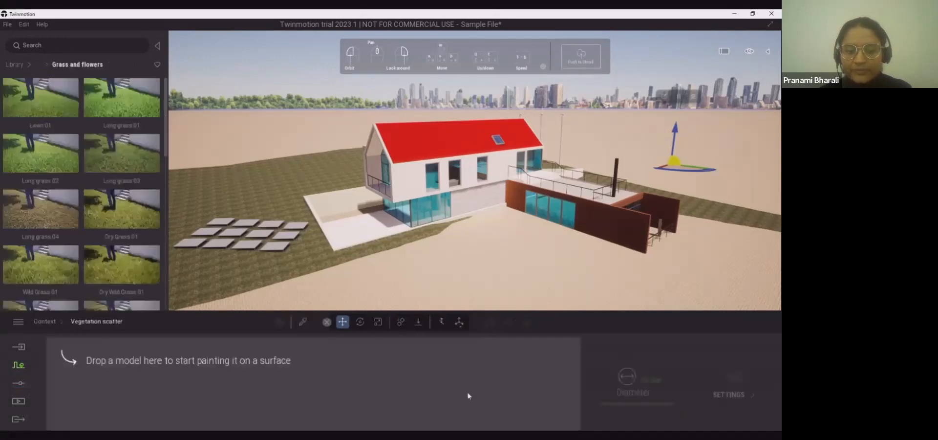
pyautogui.moveTo(116, 276)
pyautogui.scroll(-3, 116, 276)
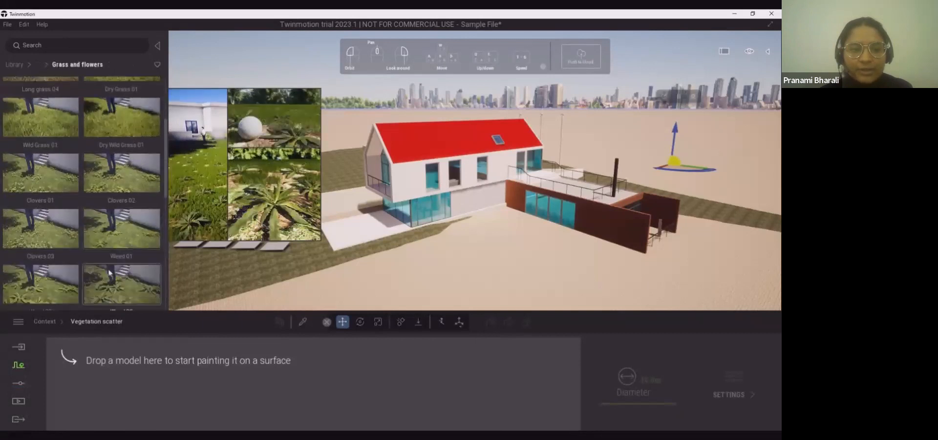
pyautogui.scroll(2, 108, 271)
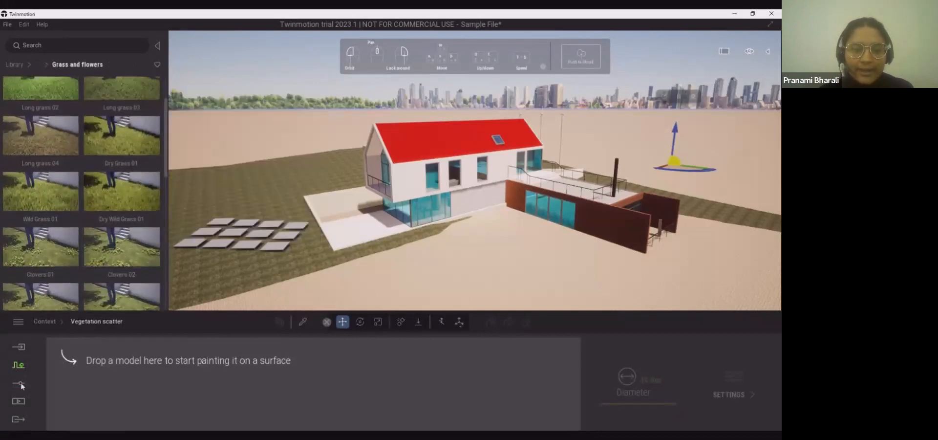
# - Display the Urban context map with its location search, then pause the video on the search entry
pyautogui.click(20, 383)
pyautogui.click(18, 364)
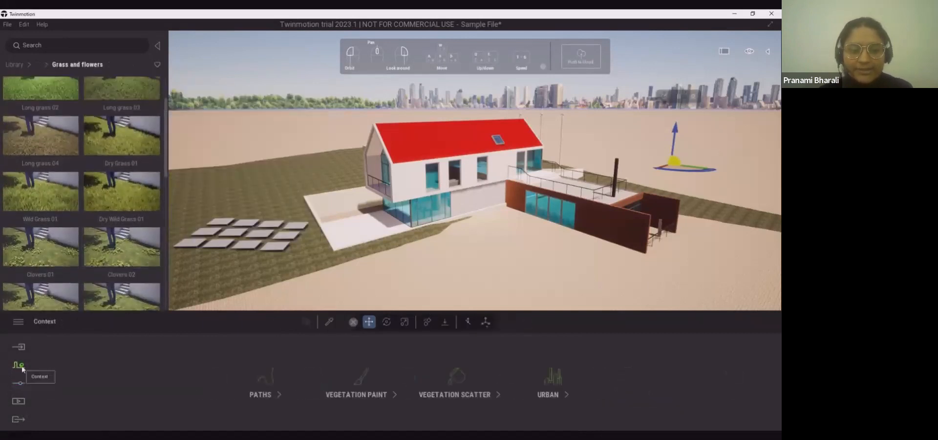
pyautogui.click(551, 383)
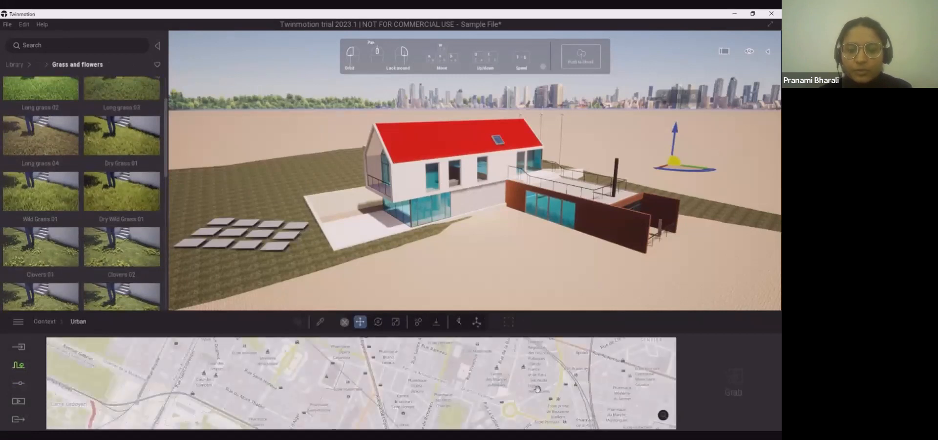
pyautogui.click(663, 416)
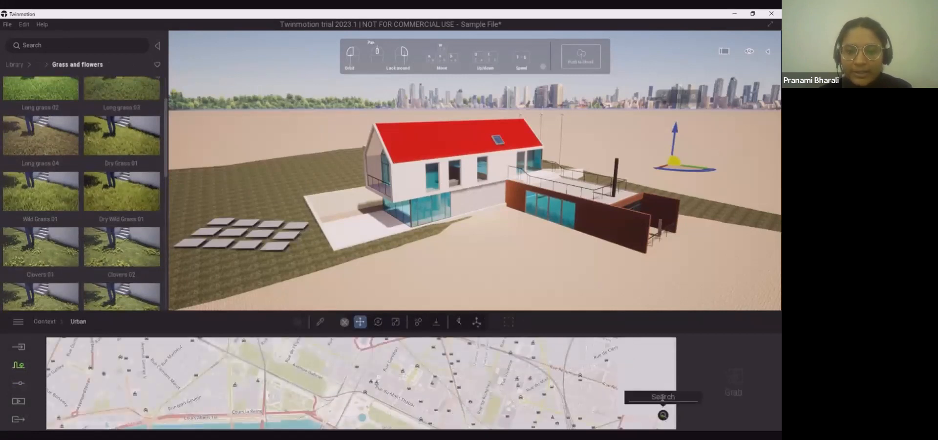
pyautogui.click(346, 230)
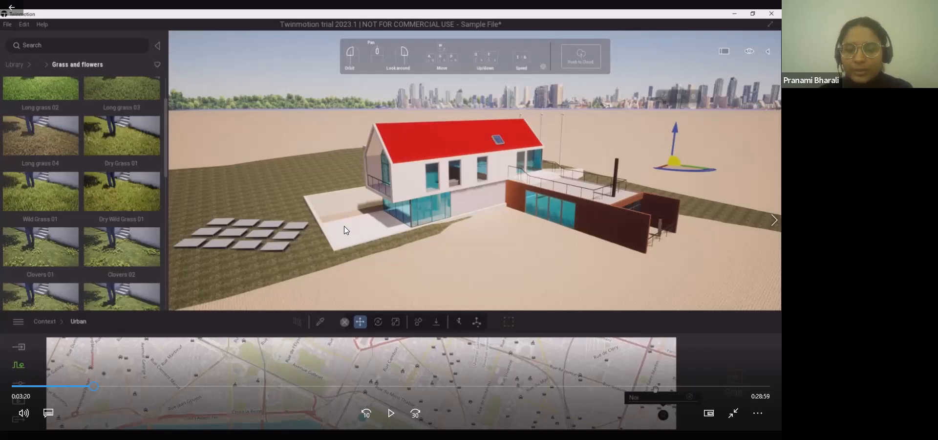
# - Play the video in stages through the Urban map and the path types, pausing at the map area and at Character Path
pyautogui.press('space')
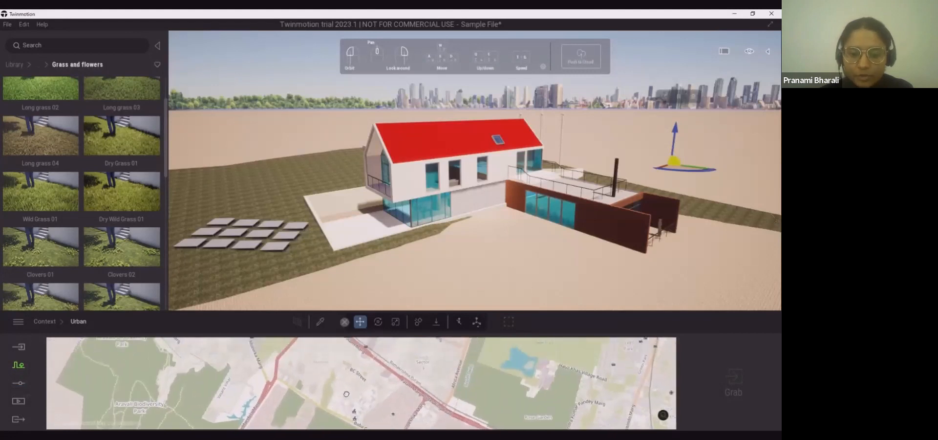
pyautogui.press('space')
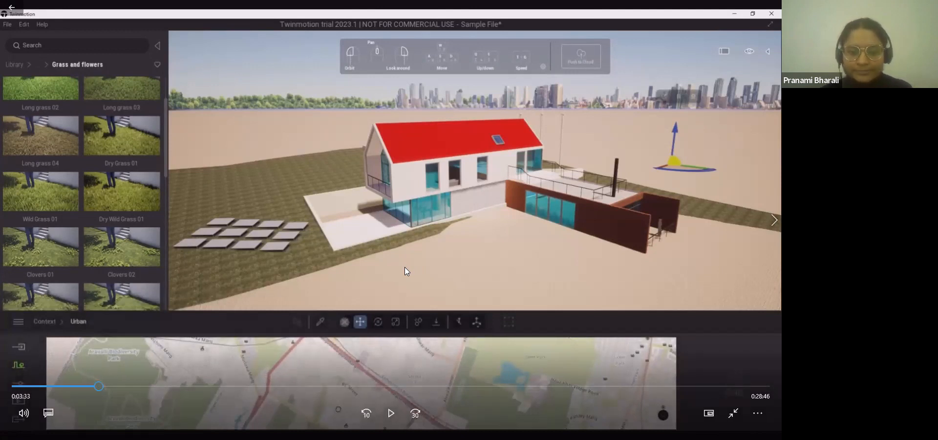
pyautogui.press('space')
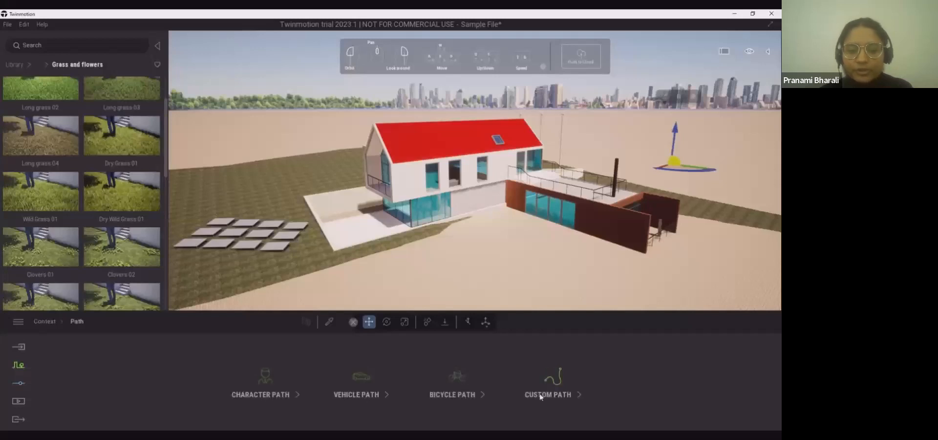
pyautogui.click(407, 271)
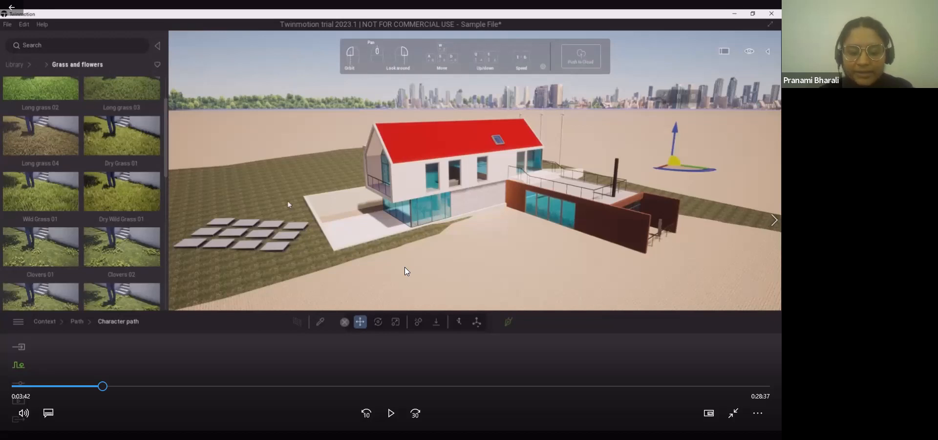
# - Play the video in stages through drawing a character path beside the house and widening it to 6 m
pyautogui.press('space')
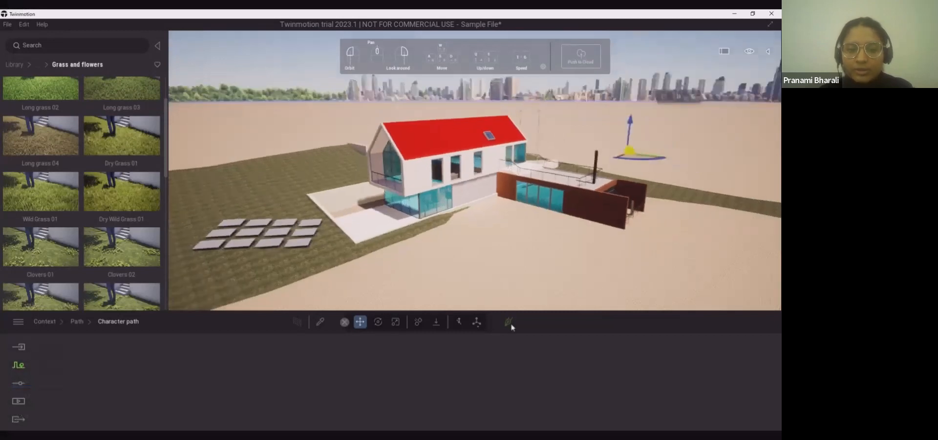
pyautogui.press('space')
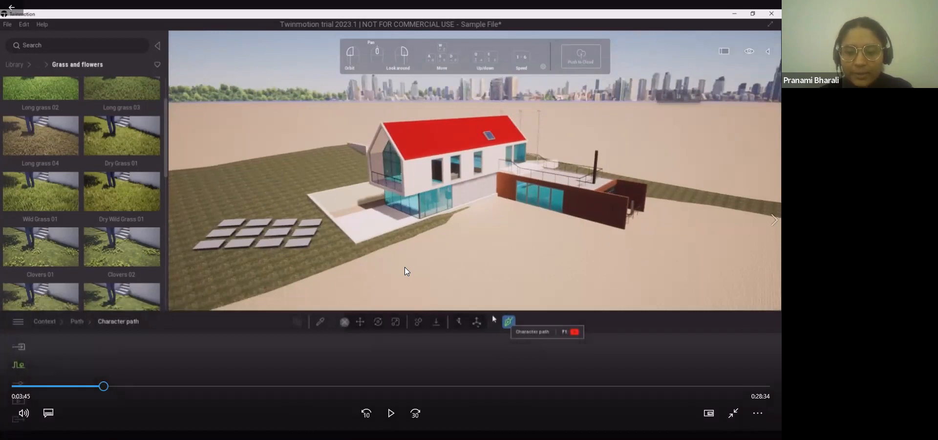
pyautogui.press('space')
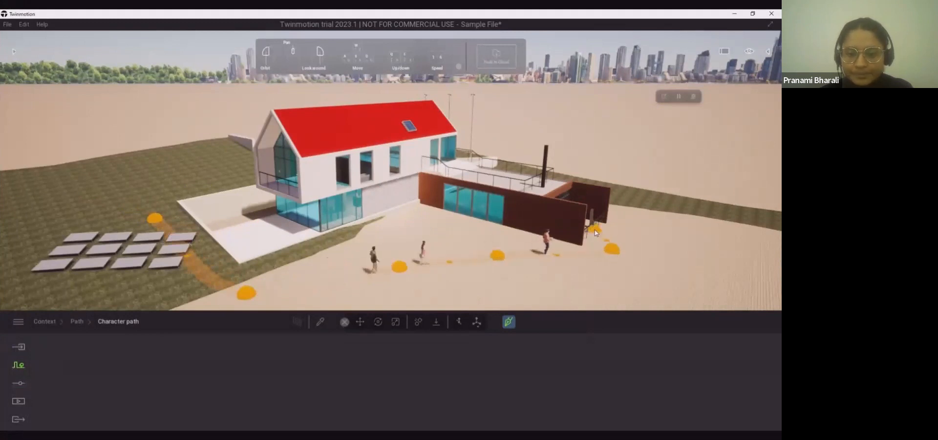
pyautogui.press('space')
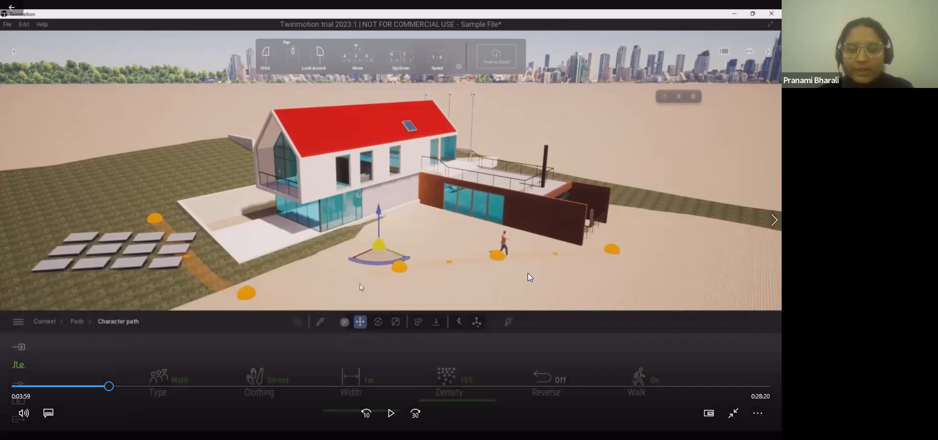
pyautogui.press('space')
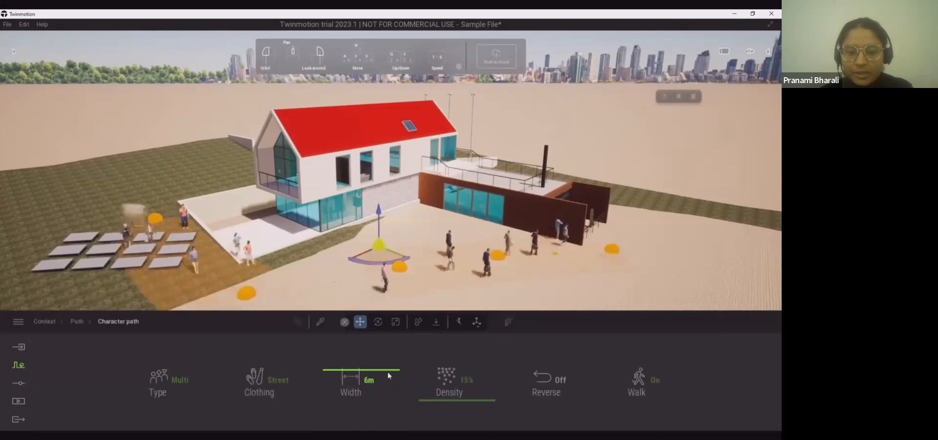
# - Play the video in stages through the character path's 1 m width and density changes, pausing at the path types in Context
pyautogui.click(528, 273)
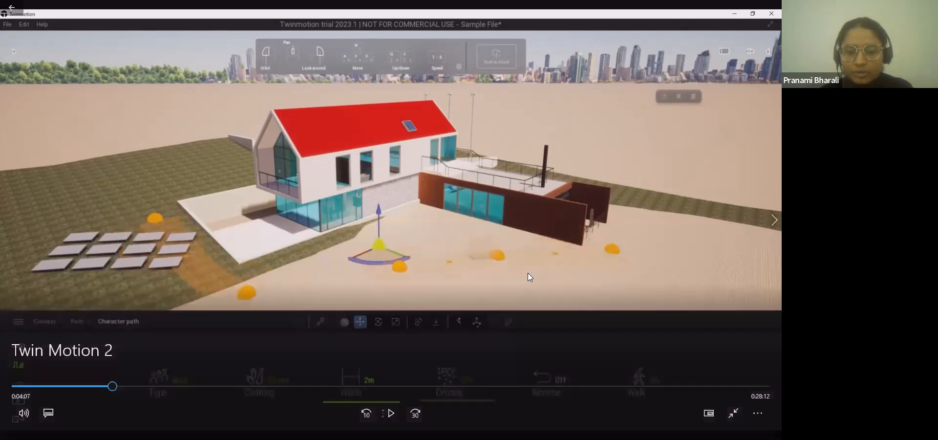
pyautogui.click(528, 273)
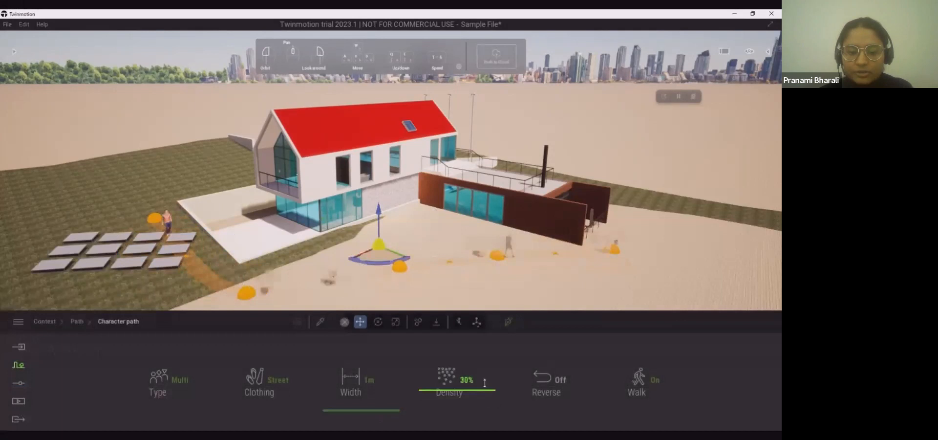
pyautogui.click(528, 273)
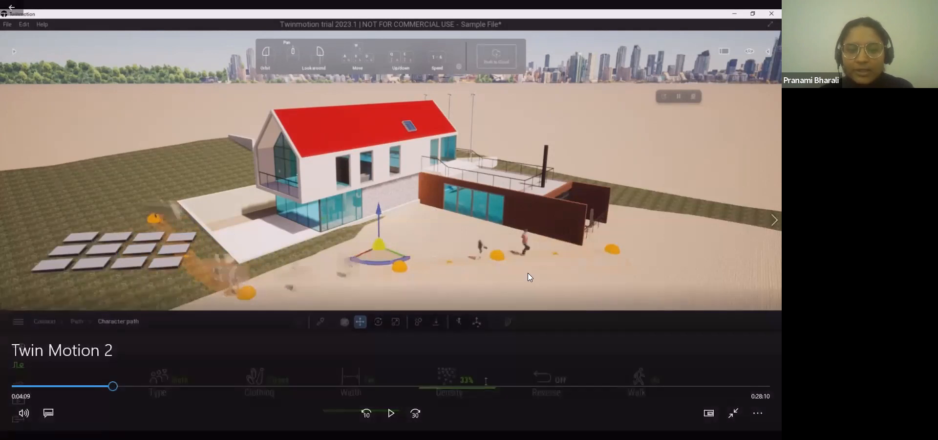
pyautogui.click(528, 272)
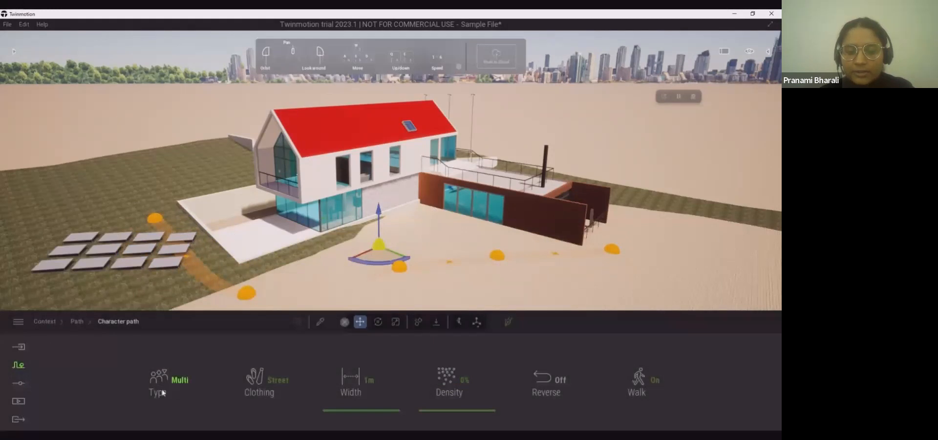
pyautogui.click(528, 273)
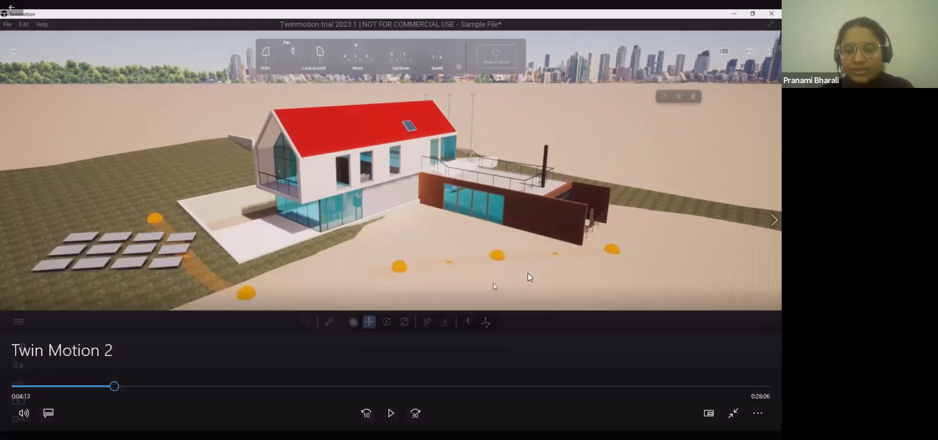
pyautogui.click(528, 273)
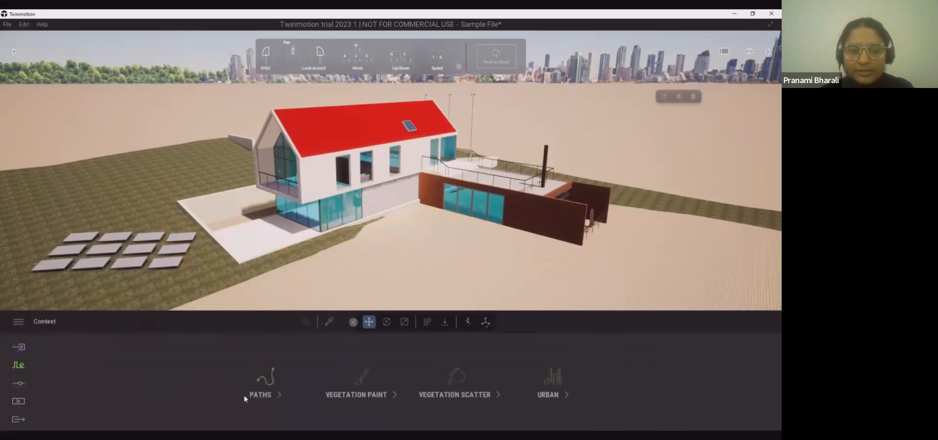
pyautogui.click(528, 274)
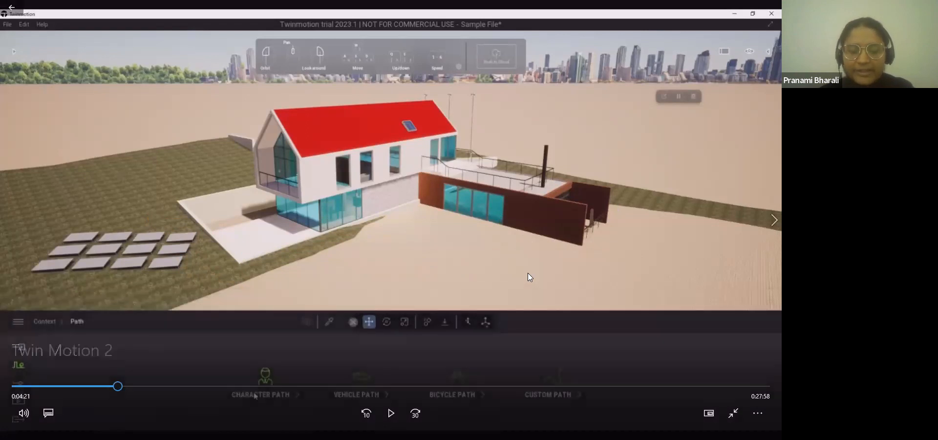
# - Play the video in stages through the Lighting settings and the Weather section, pausing at the winter season
pyautogui.click(528, 274)
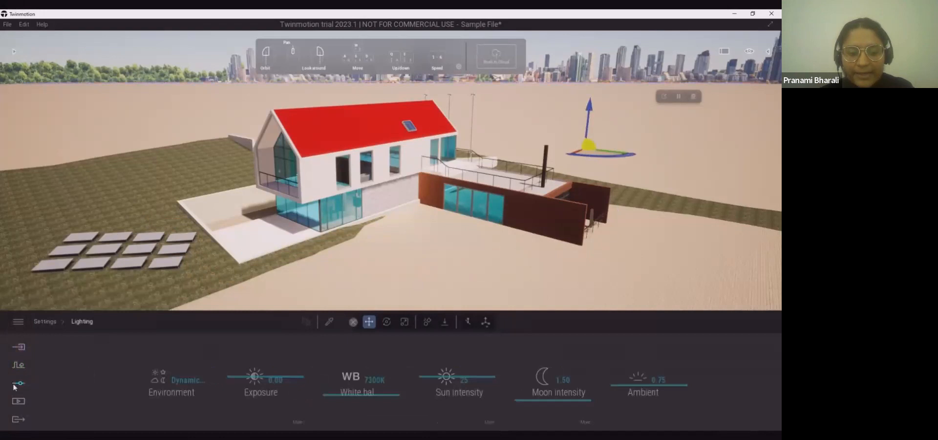
pyautogui.click(527, 273)
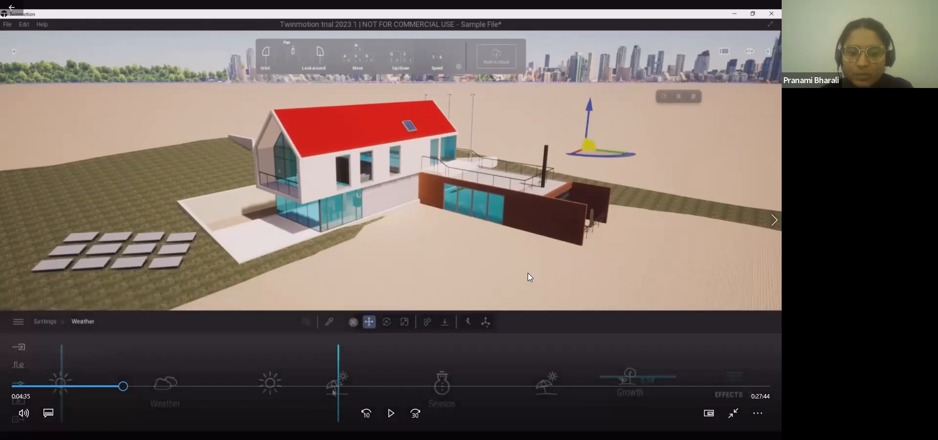
pyautogui.click(528, 273)
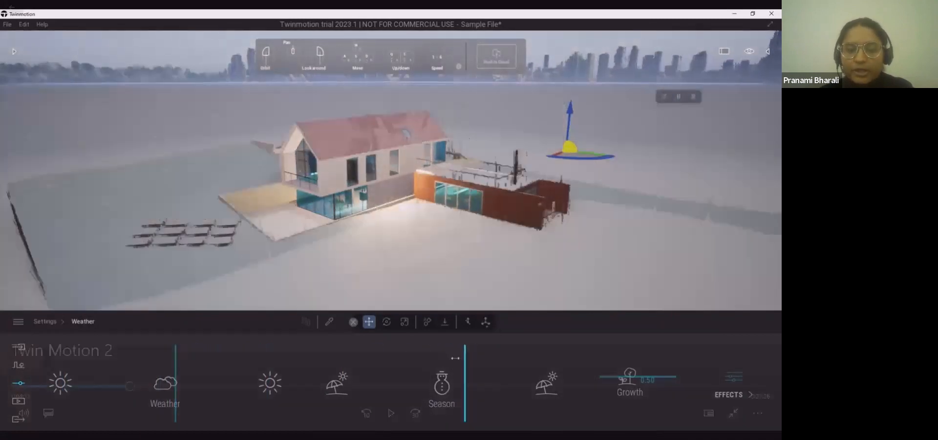
pyautogui.click(529, 277)
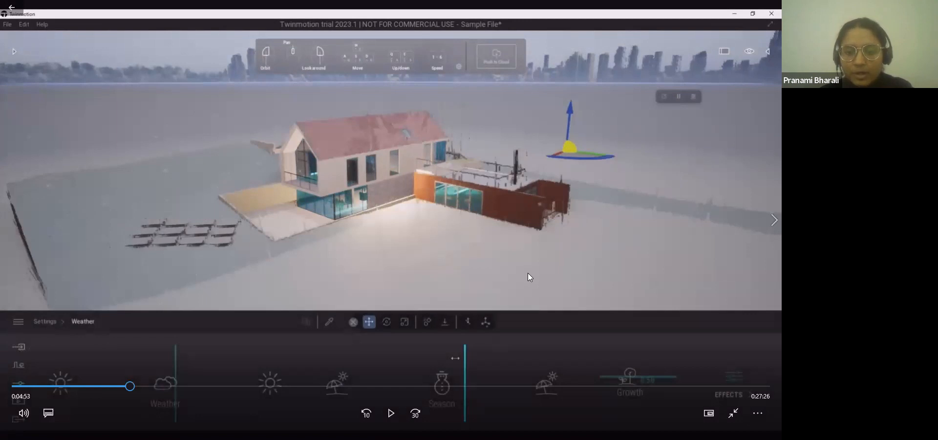
# - Play the video in stages through the Weather Effects for wind speed and smog, pausing at the Export options
pyautogui.click(528, 277)
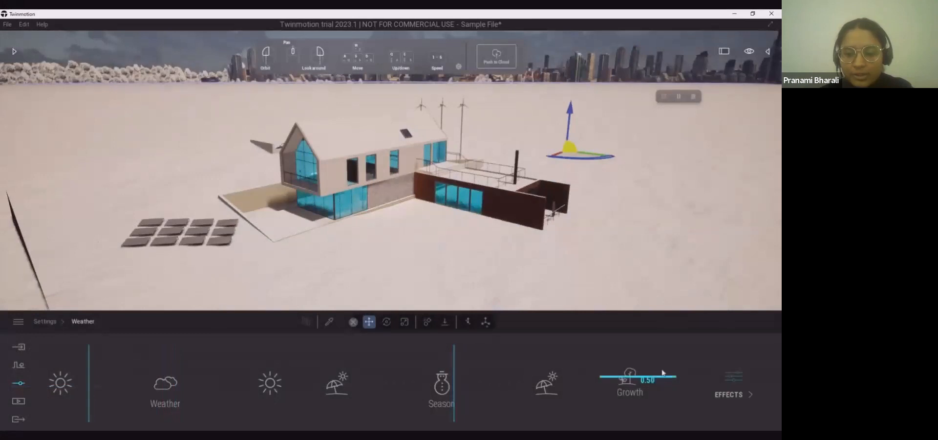
pyautogui.click(528, 272)
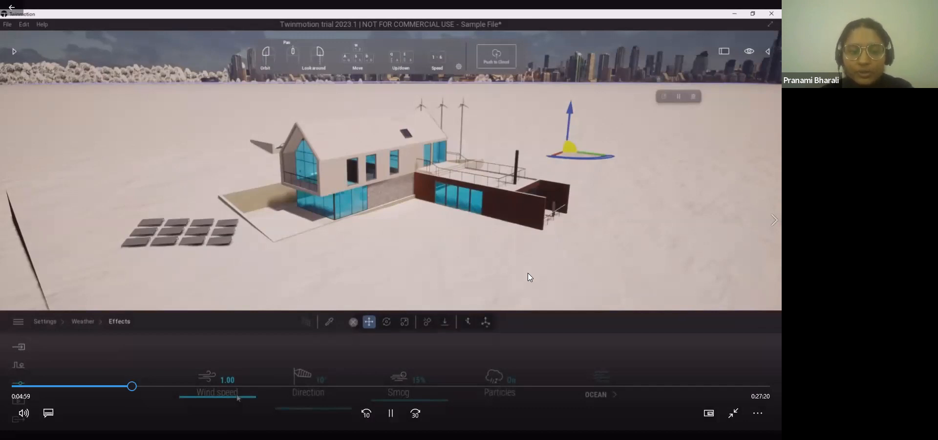
pyautogui.press('space')
pyautogui.press('space')
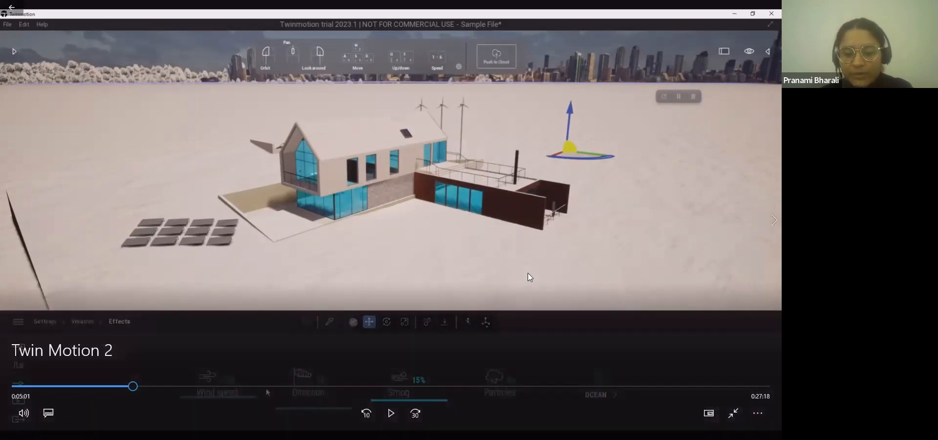
pyautogui.press('space')
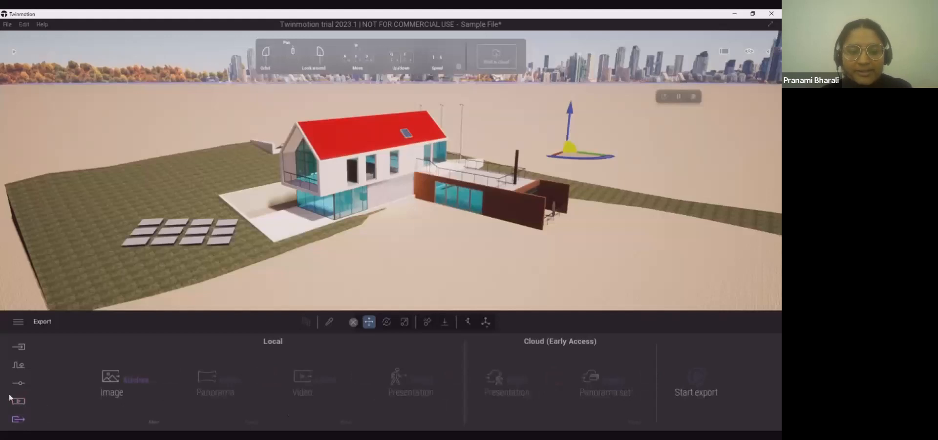
pyautogui.click(529, 277)
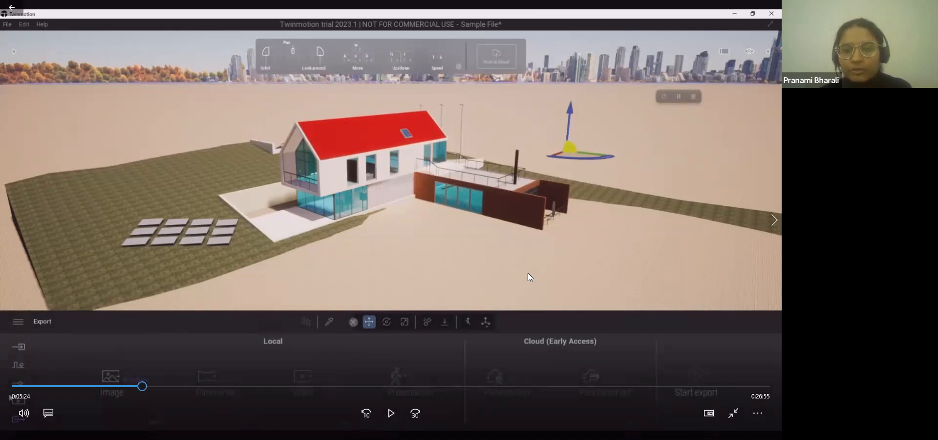
# - Play the video in stages through the Media section, the asset Library categories and the Scene graph's element list
pyautogui.press('space')
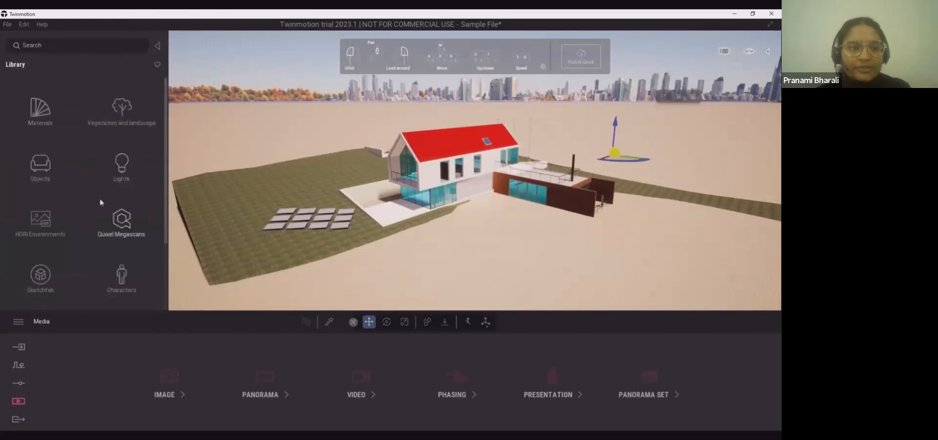
pyautogui.click(528, 274)
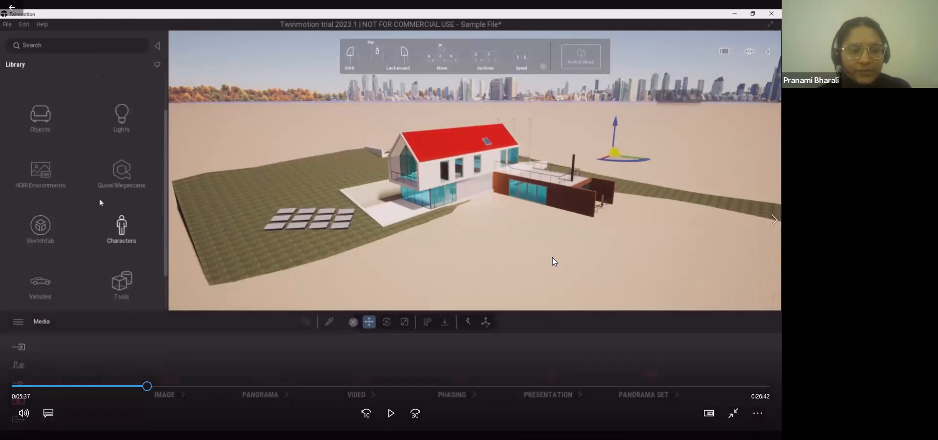
pyautogui.press('space')
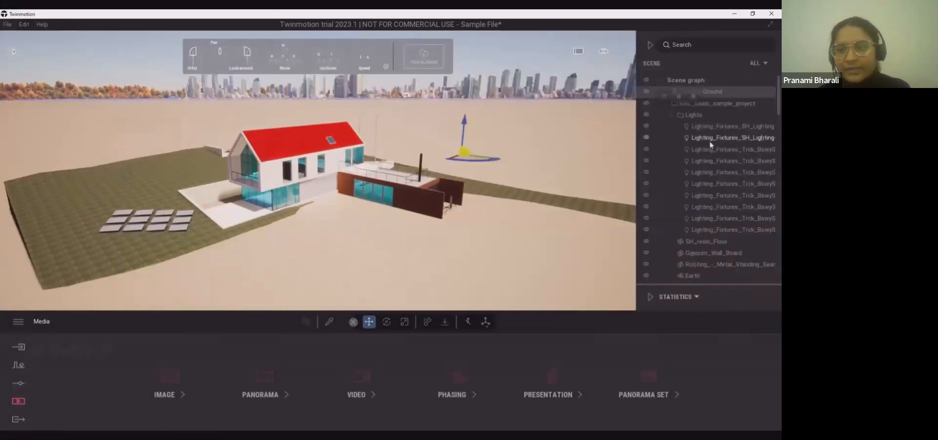
pyautogui.press('space')
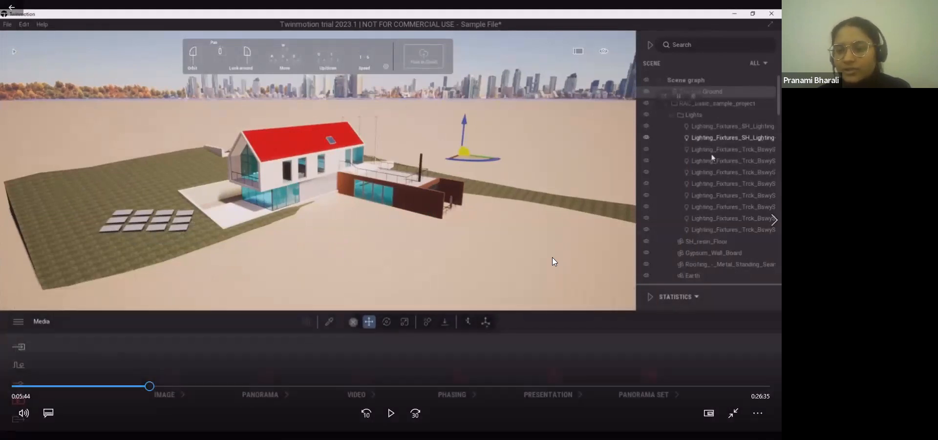
pyautogui.press('space')
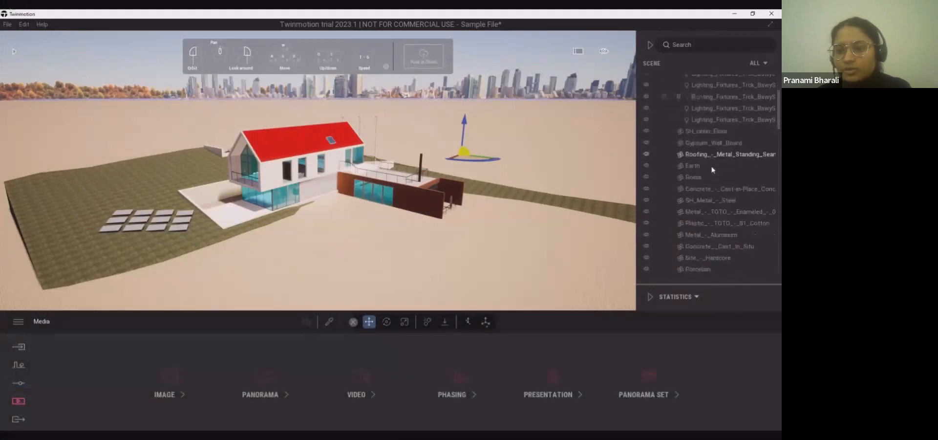
pyautogui.press('space')
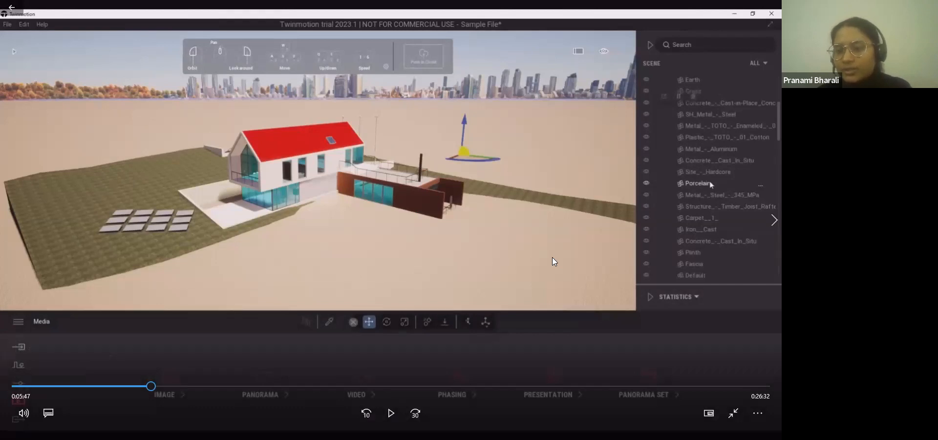
# - Play the video on to the view options and switch the scene navigation to Pedestrian mode, then Drone mode
pyautogui.press('space')
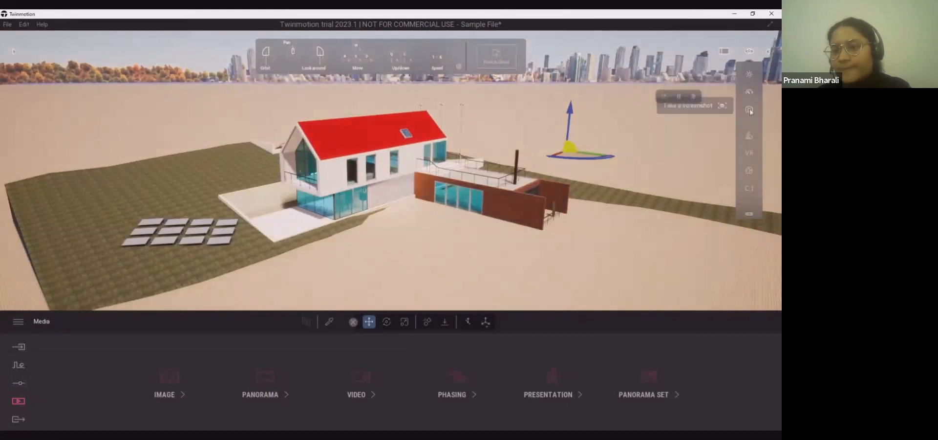
pyautogui.moveTo(749, 137)
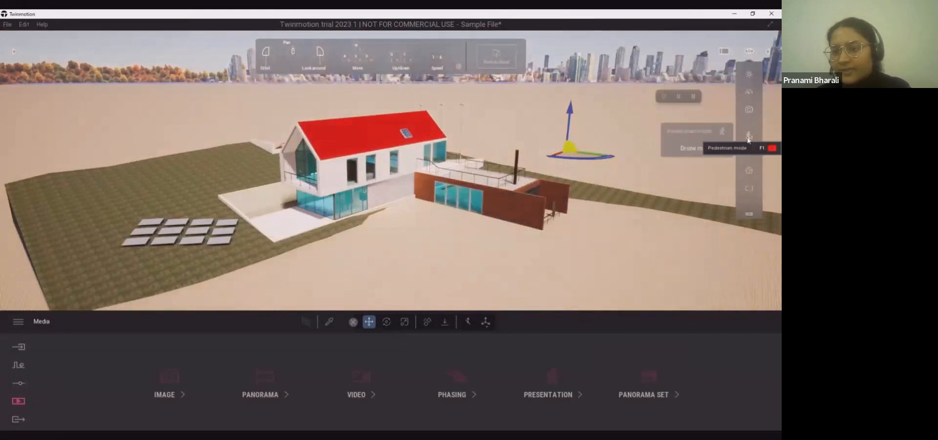
pyautogui.click(705, 131)
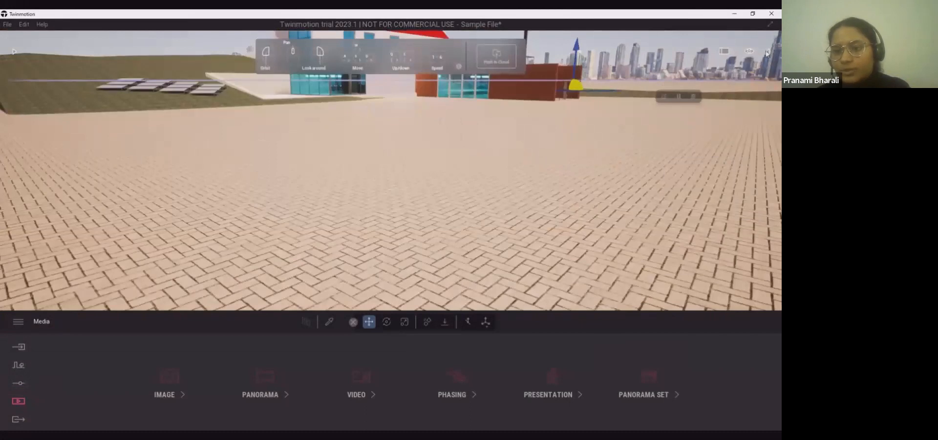
pyautogui.moveTo(749, 135)
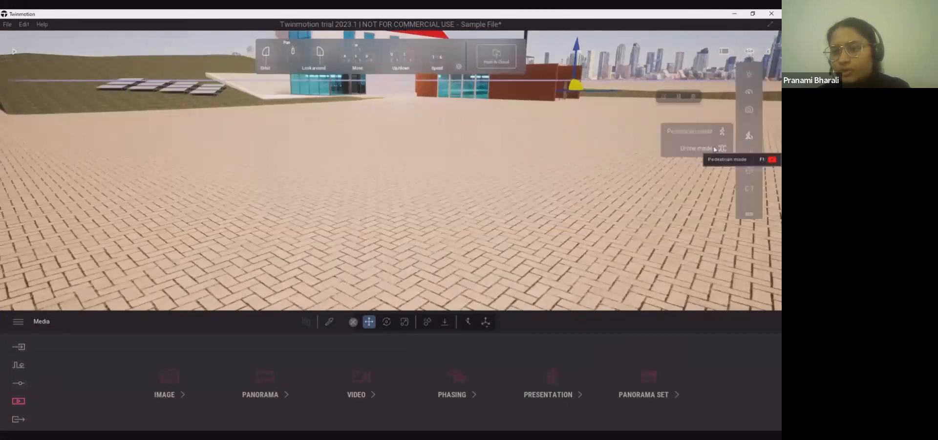
pyautogui.scroll(-6, 443, 166)
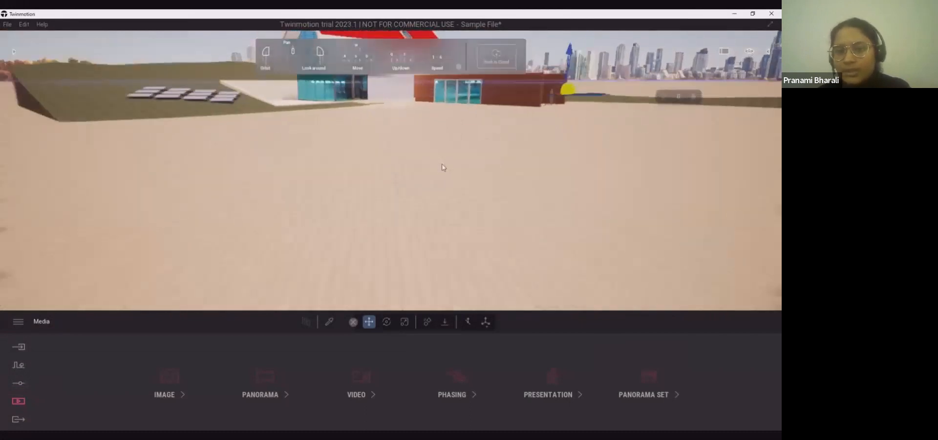
# - Examine the house and its terrain from several directions and distances, then display the view options
pyautogui.moveTo(454, 152); pyautogui.dragTo(462, 98)
pyautogui.scroll(3, 398, 140)
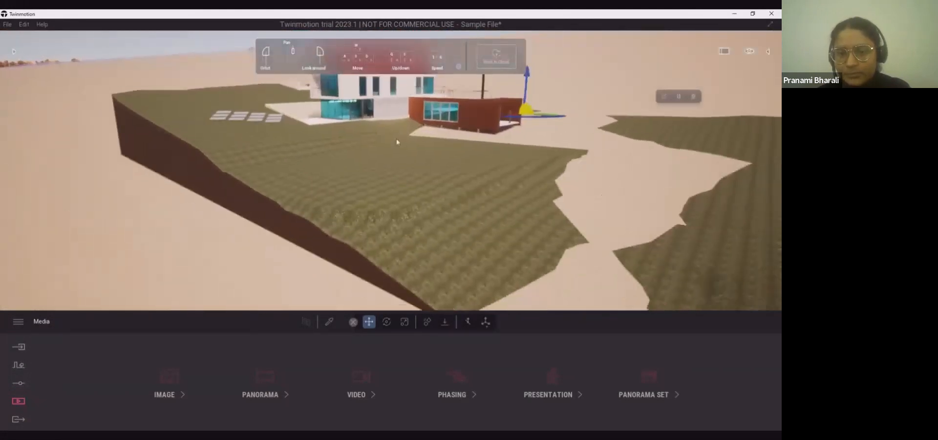
pyautogui.scroll(-3, 531, 92)
pyautogui.moveTo(564, 91); pyautogui.dragTo(519, 135)
pyautogui.scroll(5, 561, 95)
pyautogui.moveTo(425, 174); pyautogui.dragTo(480, 115)
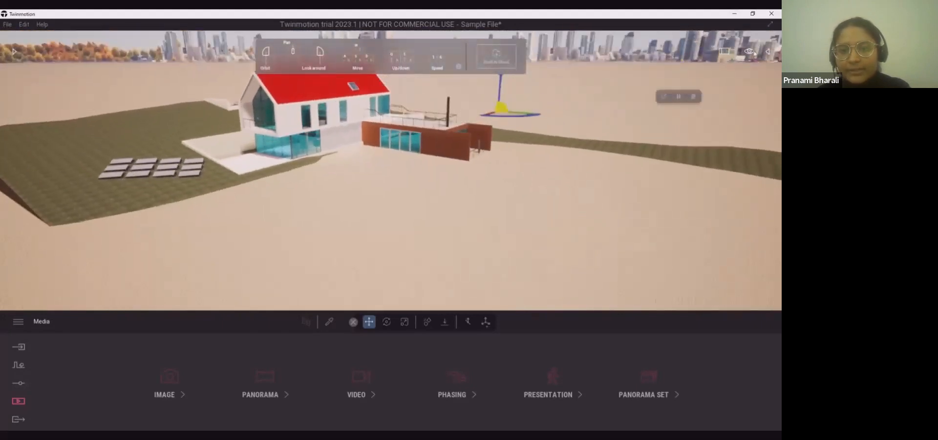
pyautogui.moveTo(749, 51)
pyautogui.moveTo(750, 171)
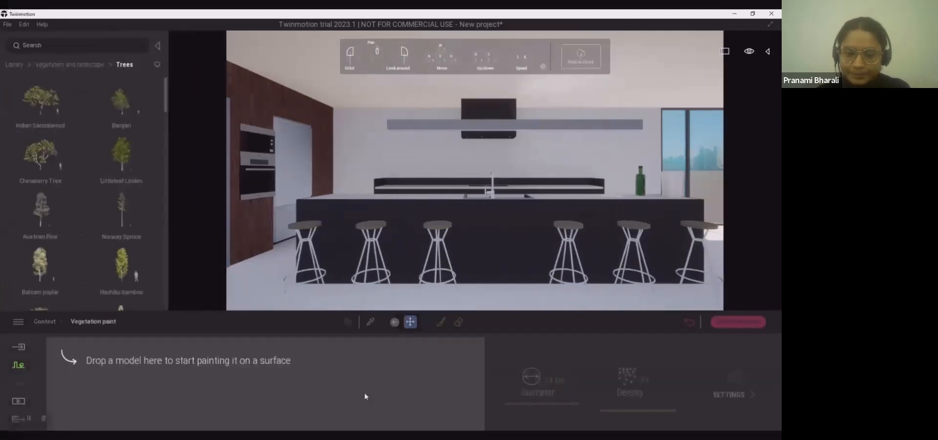
# - Open the Materials library, then play the video in stages through Marble and granite and on to Stacked stone 02
pyautogui.click(14, 64)
pyautogui.click(42, 118)
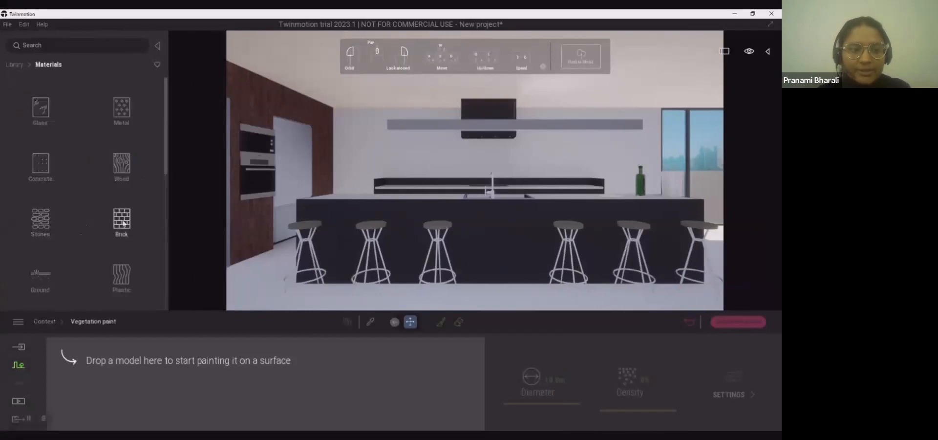
pyautogui.click(553, 262)
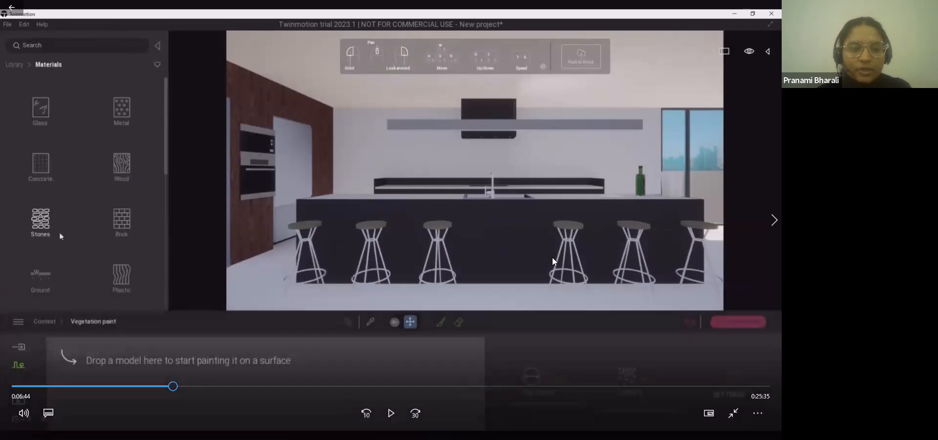
pyautogui.click(553, 261)
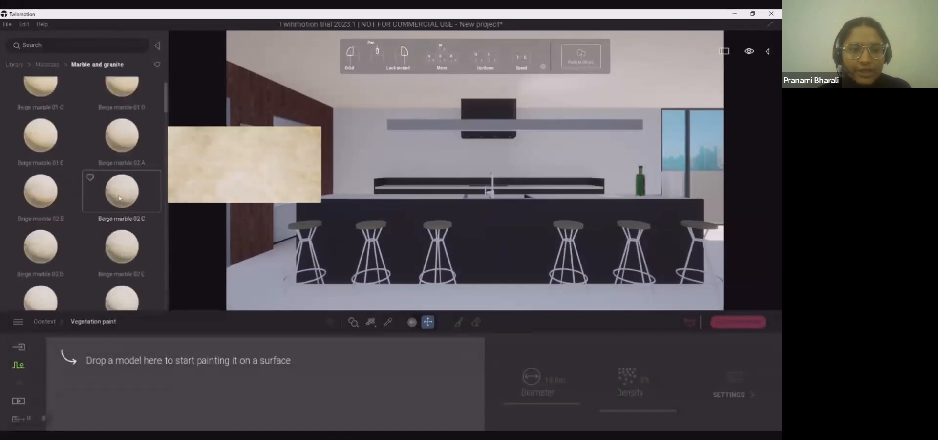
pyautogui.click(553, 261)
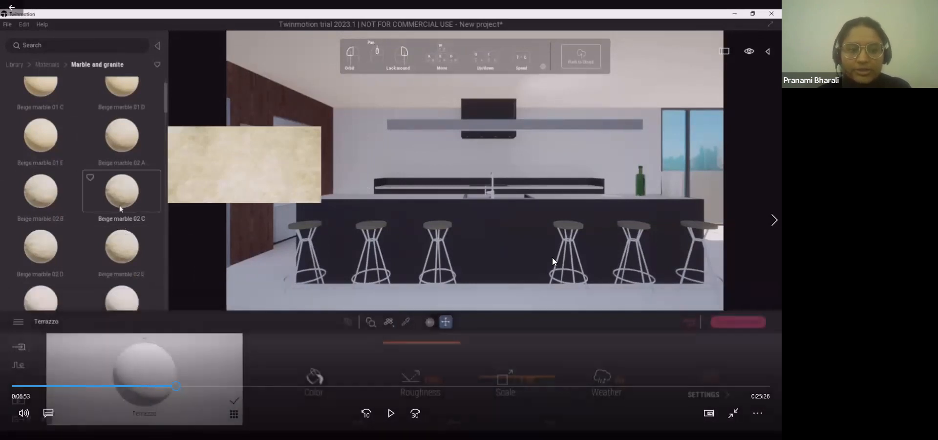
pyautogui.click(554, 261)
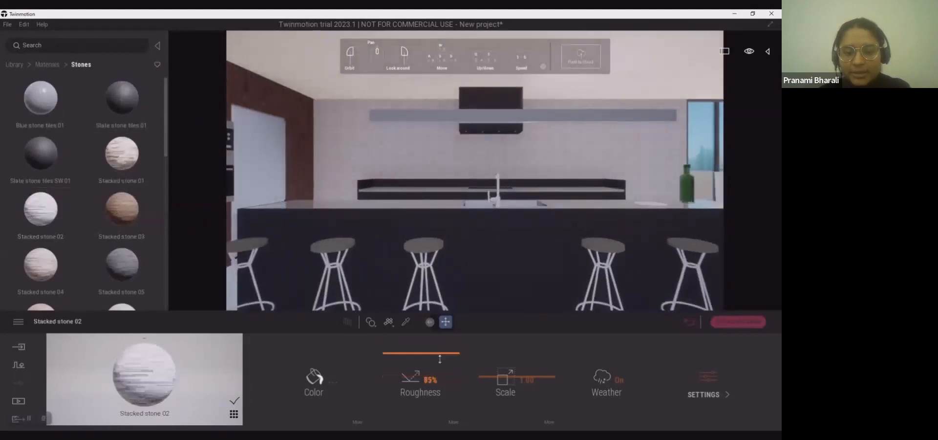
# - Play the video on to the advanced settings of Stacked stone 02 and set the material's Normal to 91%
pyautogui.click(553, 261)
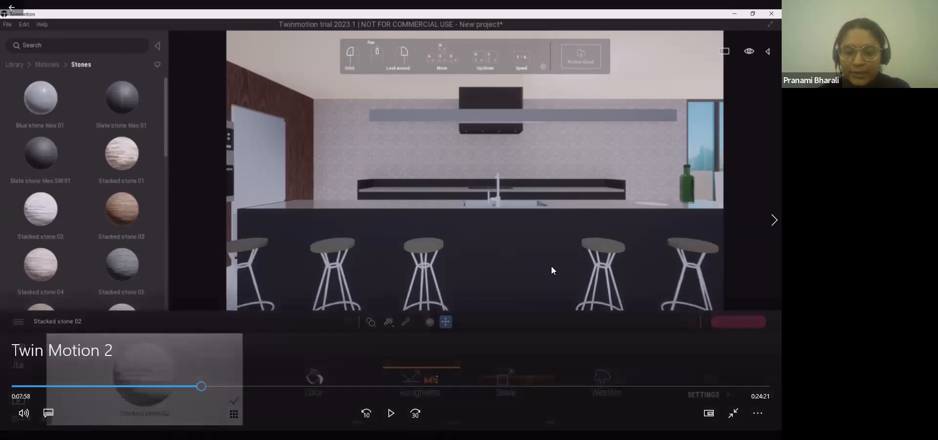
pyautogui.press('space')
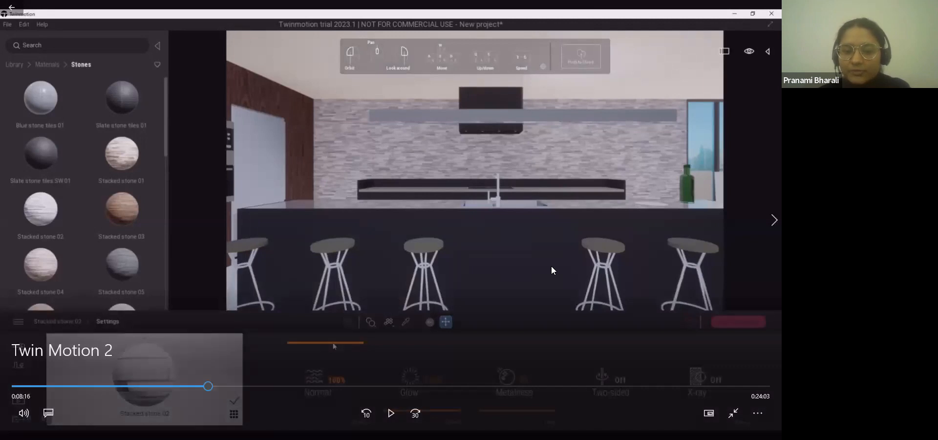
pyautogui.press('space')
pyautogui.moveTo(336, 377); pyautogui.dragTo(337, 350)
pyautogui.moveTo(428, 413); pyautogui.dragTo(424, 421)
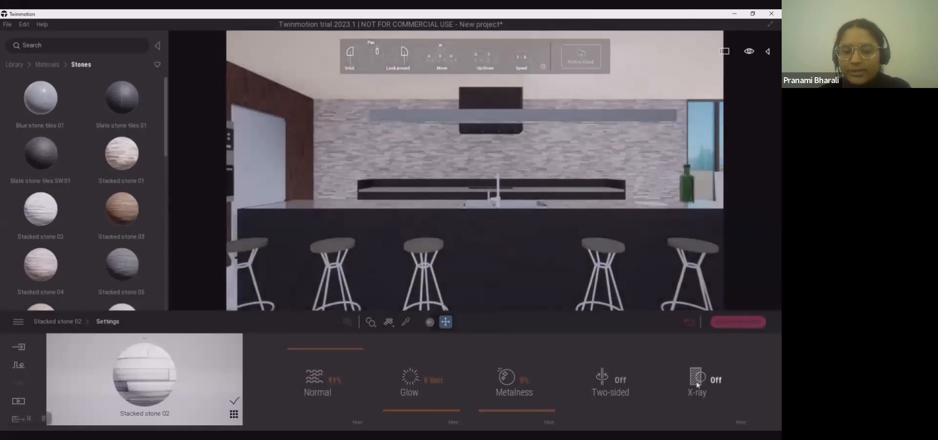
pyautogui.click(689, 323)
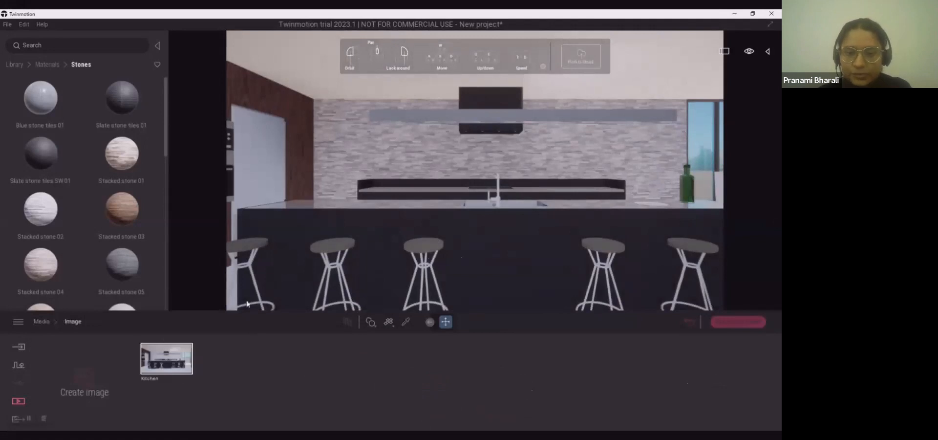
# - Leave the Stones collection and open the Ceilings category of the Materials library
pyautogui.moveTo(52, 277)
pyautogui.scroll(-3, 93, 249)
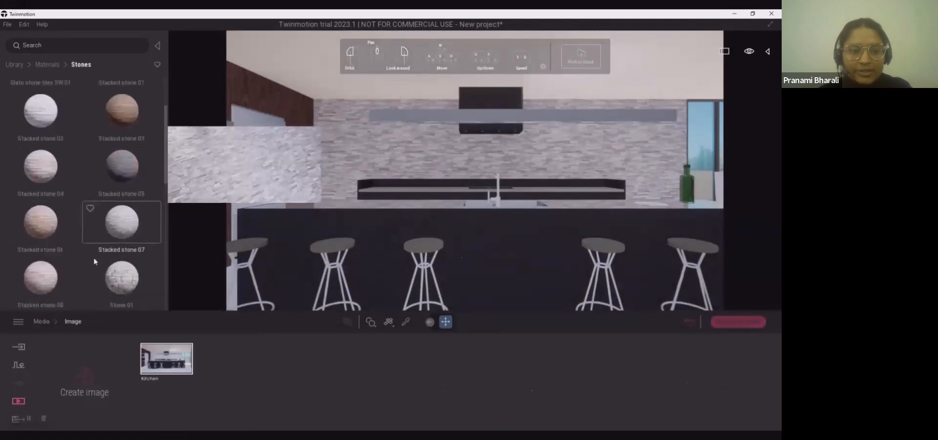
pyautogui.click(48, 64)
pyautogui.scroll(-2, 93, 225)
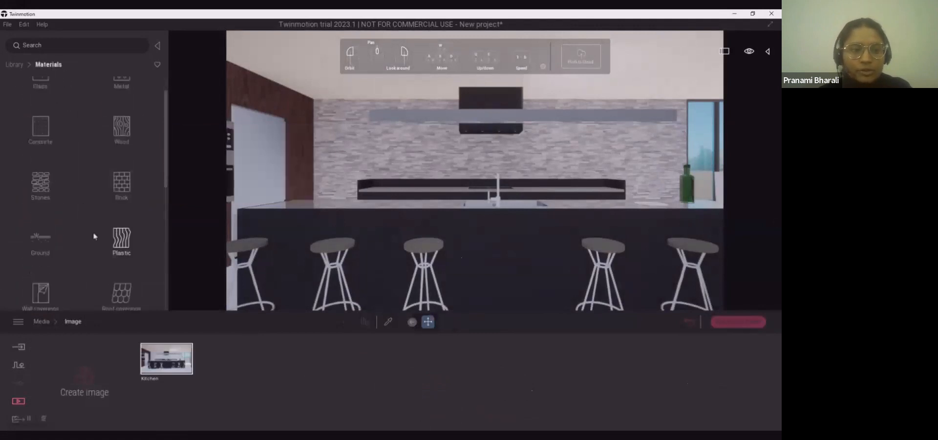
pyautogui.scroll(-2, 112, 244)
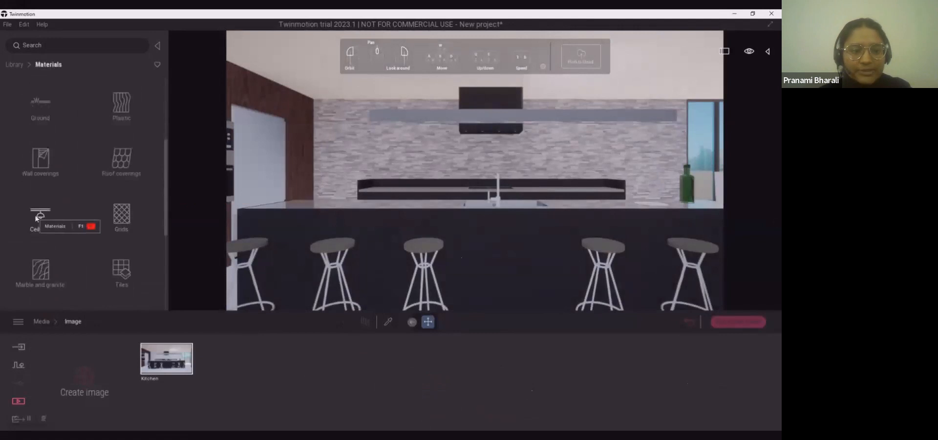
pyautogui.click(42, 215)
# - Apply the A 60x240 material to the kitchen ceiling, sample it with the material picker, and replace it with A 60x240 SR
pyautogui.scroll(-4, 91, 269)
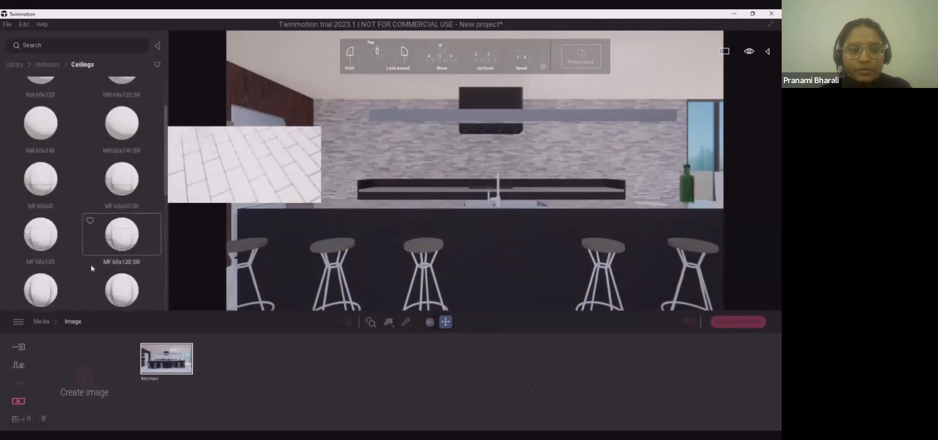
pyautogui.scroll(-4, 92, 269)
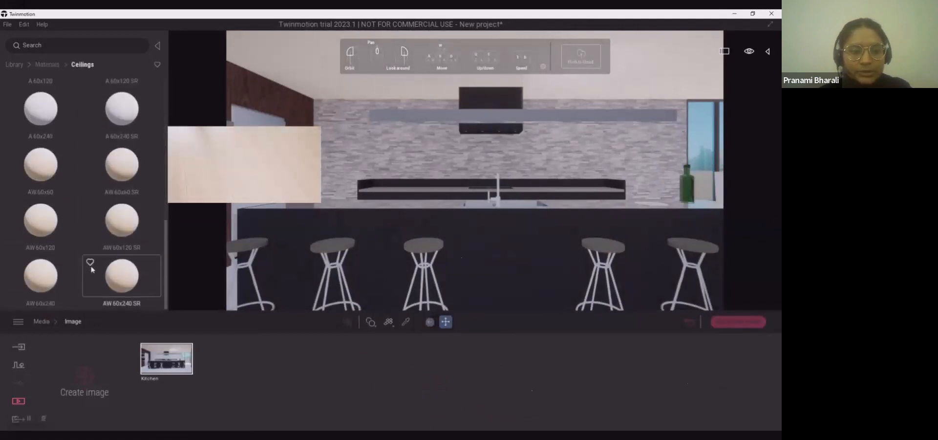
pyautogui.scroll(2, 43, 273)
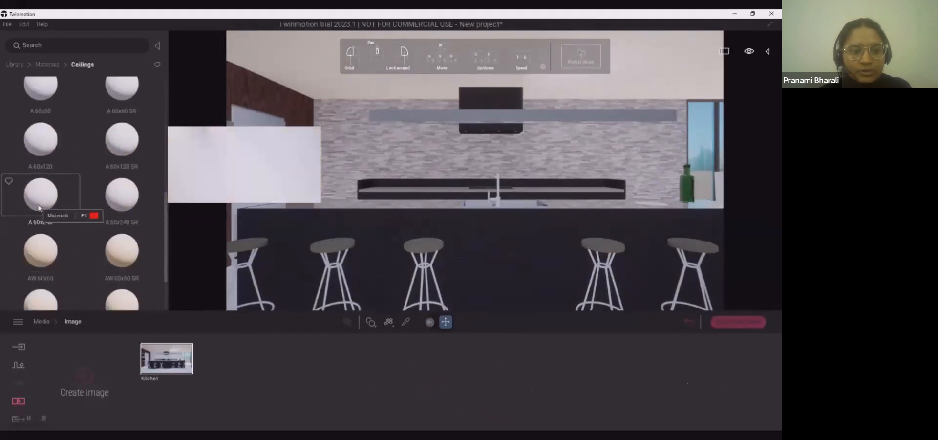
pyautogui.click(331, 74)
pyautogui.click(405, 322)
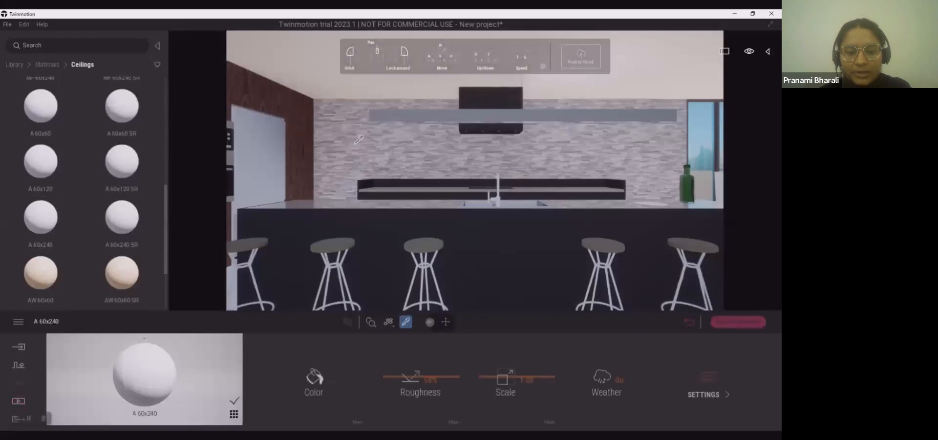
pyautogui.click(329, 74)
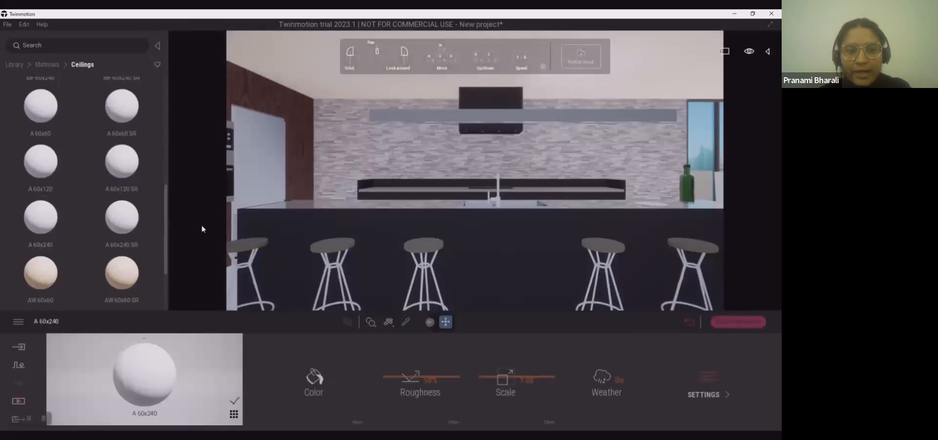
pyautogui.moveTo(122, 218); pyautogui.dragTo(316, 73)
# - Look through the remaining material categories, then the Doors category of the Objects library
pyautogui.scroll(2, 41, 244)
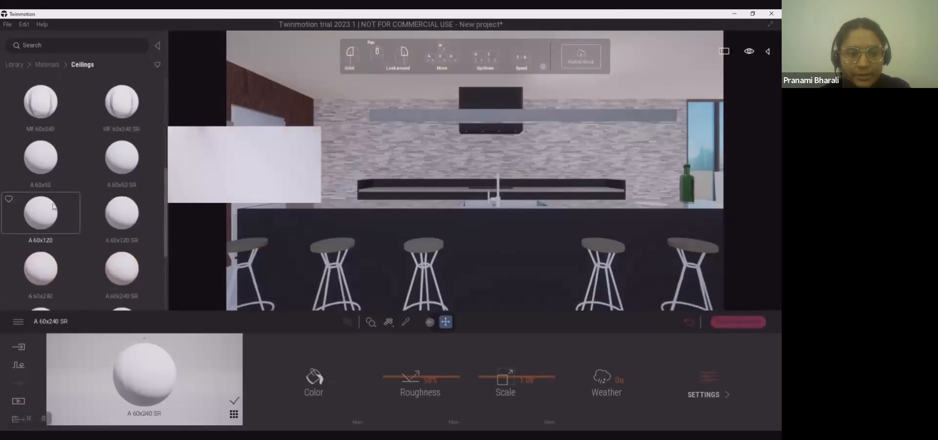
pyautogui.click(49, 68)
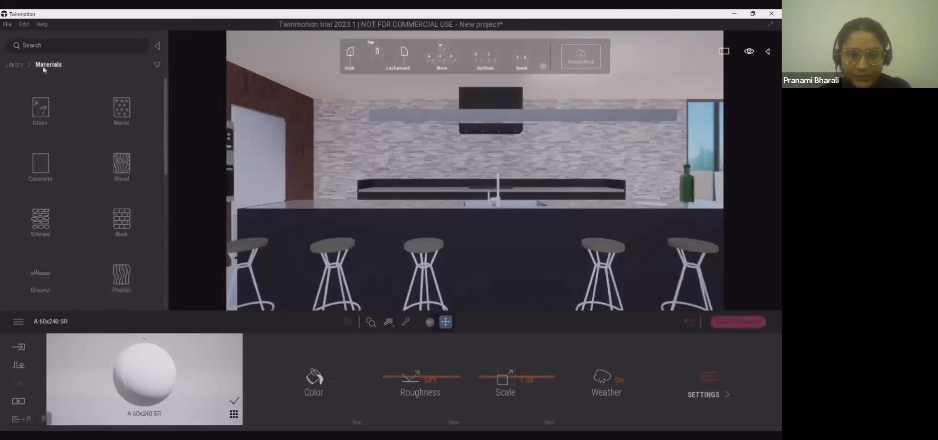
pyautogui.scroll(-3, 110, 227)
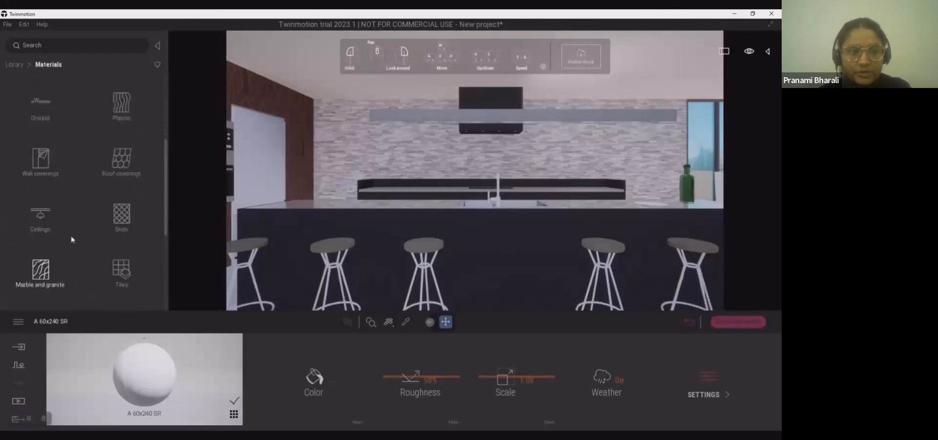
pyautogui.scroll(-4, 72, 239)
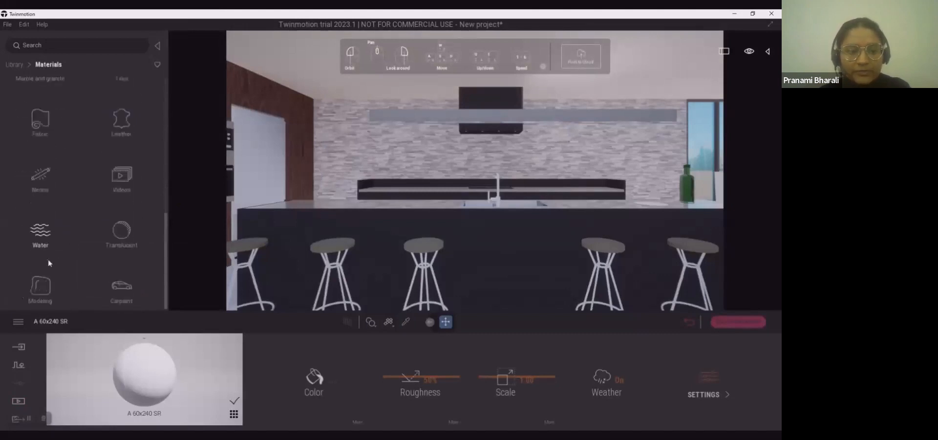
pyautogui.scroll(1, 57, 251)
pyautogui.click(14, 64)
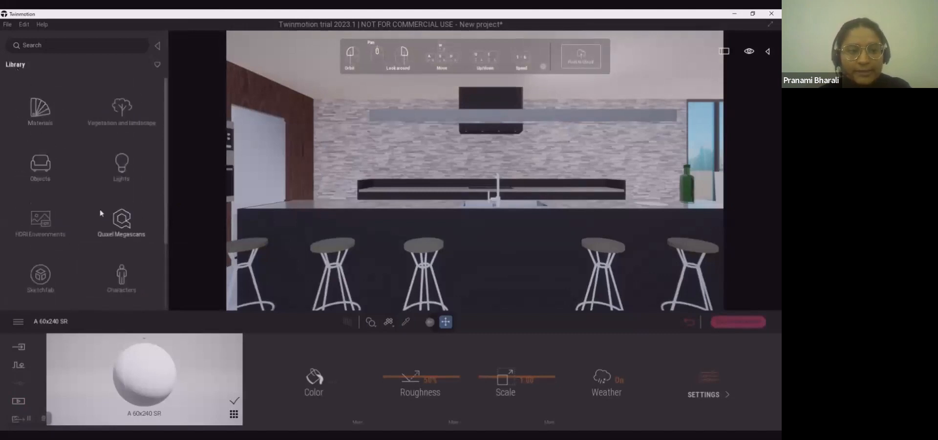
pyautogui.click(43, 179)
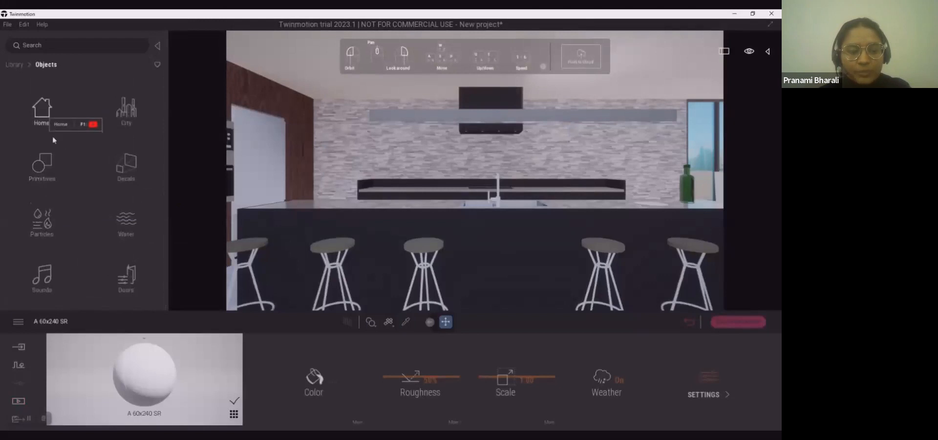
pyautogui.click(125, 278)
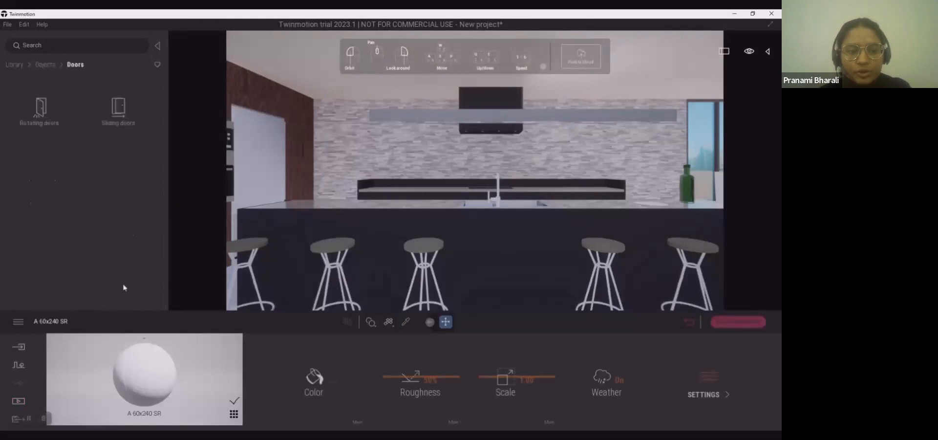
# - Open the Kitchen category of the Home objects and play the video on to its Storage items
pyautogui.click(157, 46)
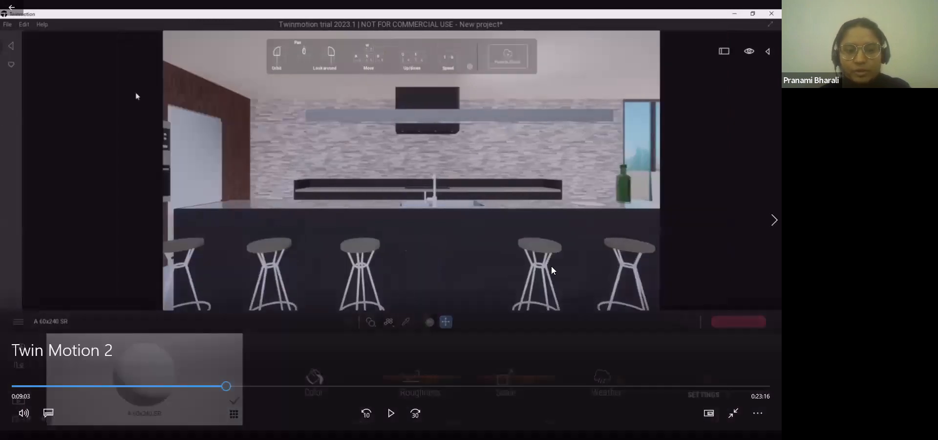
pyautogui.click(11, 46)
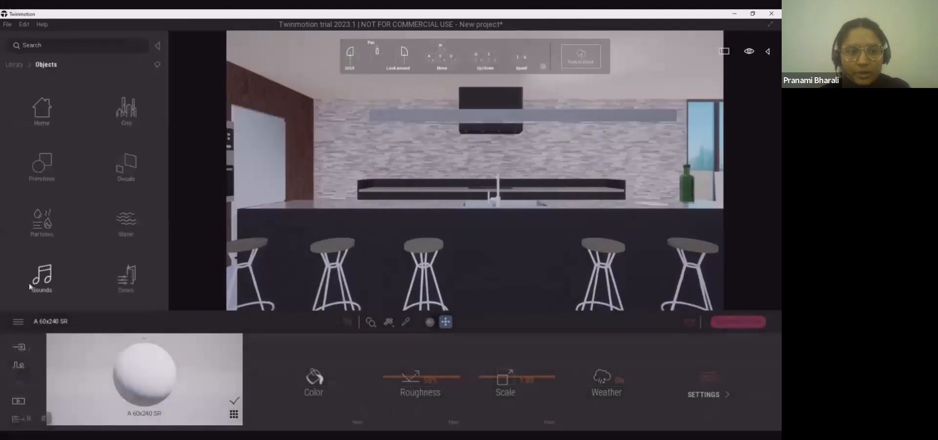
pyautogui.click(44, 114)
pyautogui.click(117, 117)
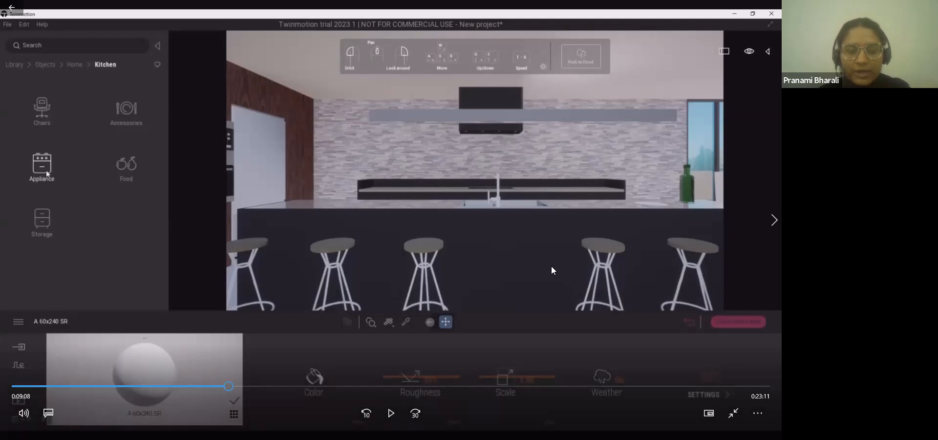
pyautogui.press('space')
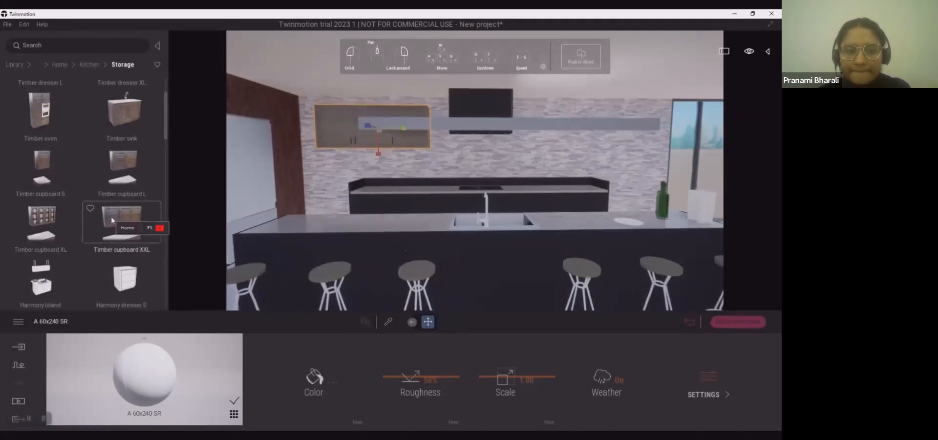
# - Try a Timber cupboard XL on the stone wall beside the range hood, adjusting how it fits there
pyautogui.moveTo(39, 219); pyautogui.dragTo(552, 131)
pyautogui.press('d')
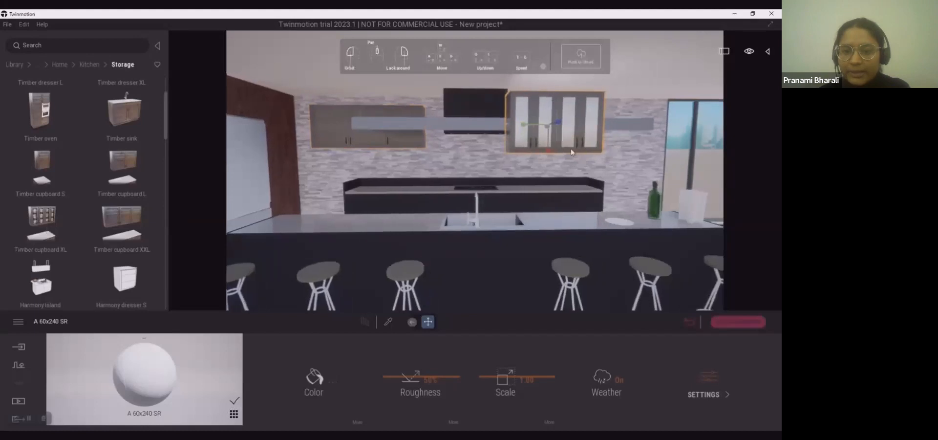
pyautogui.moveTo(553, 128); pyautogui.dragTo(473, 138)
pyautogui.click(348, 138)
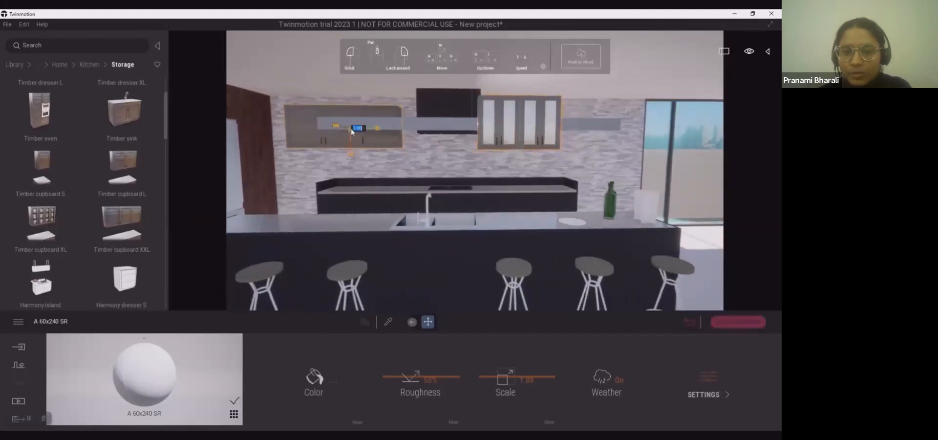
pyautogui.click(548, 144)
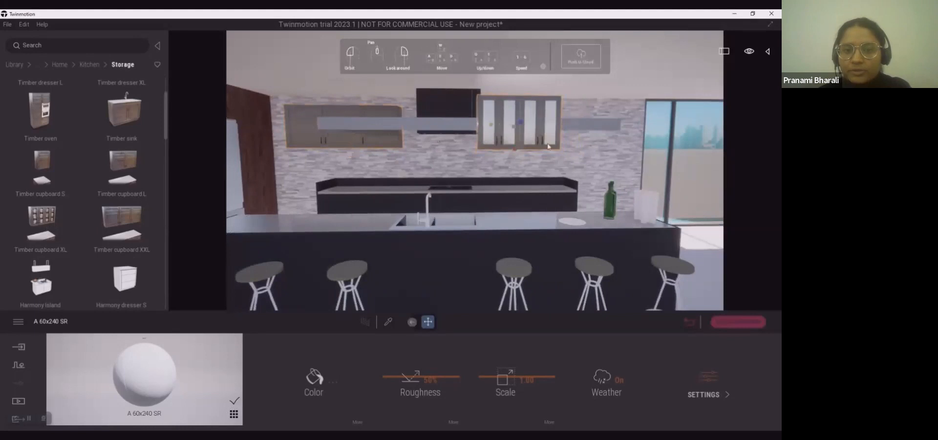
pyautogui.click(514, 130)
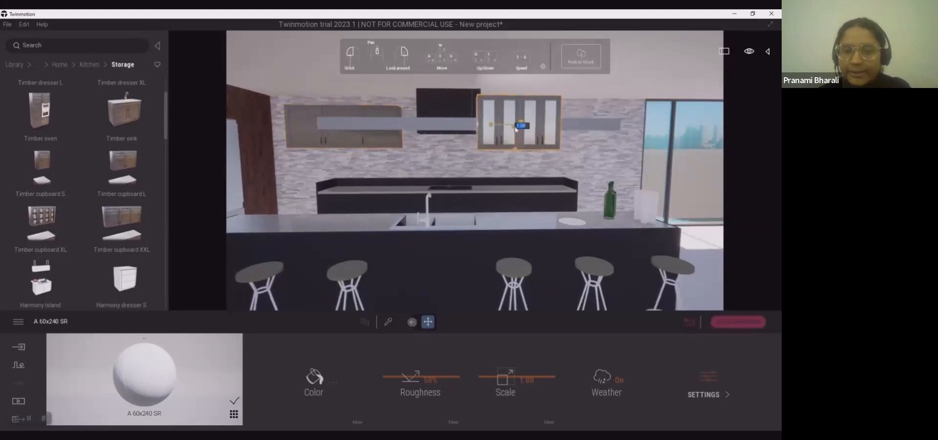
pyautogui.moveTo(511, 139)
pyautogui.mouseDown()
pyautogui.moveTo(542, 171)
pyautogui.moveTo(543, 196)
pyautogui.moveTo(510, 149)
pyautogui.mouseUp()
# - Delete the glass-fronted Timber cupboard XL beside the range hood
pyautogui.click(517, 179)
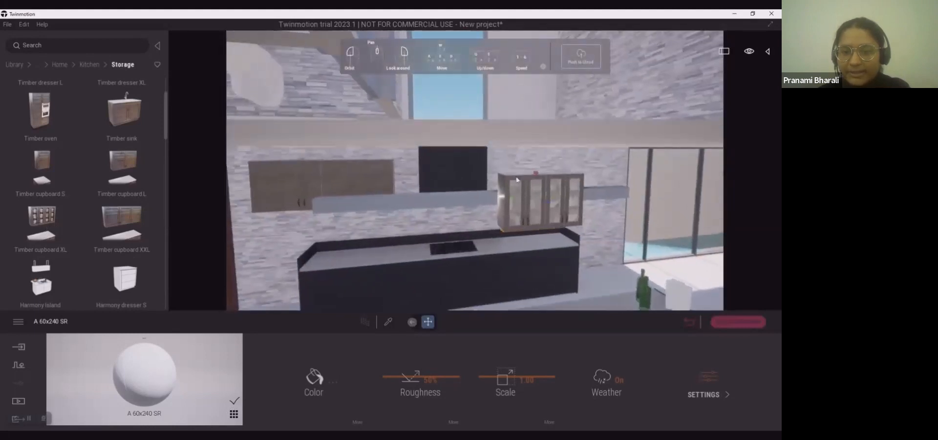
pyautogui.moveTo(549, 204); pyautogui.dragTo(549, 209)
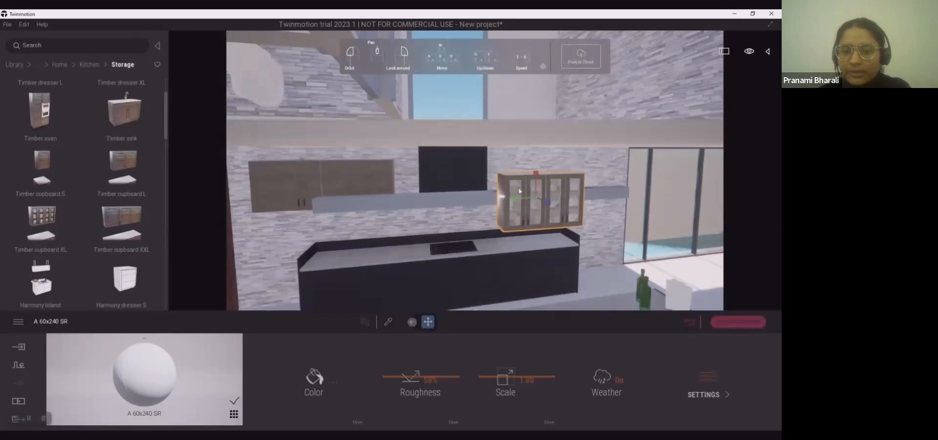
pyautogui.press('Delete')
# - Delete the remaining timber wall cupboard on the other side of the range hood
pyautogui.click(270, 164)
pyautogui.click(272, 208)
pyautogui.click(293, 186)
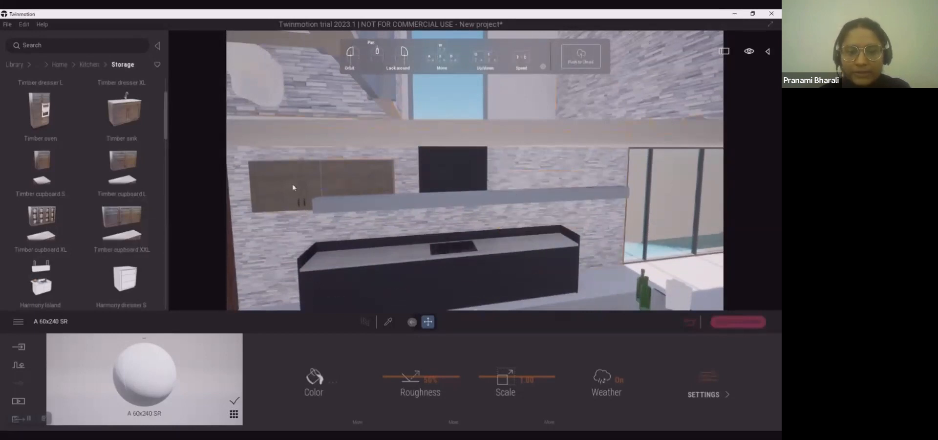
pyautogui.moveTo(330, 182); pyautogui.dragTo(335, 182)
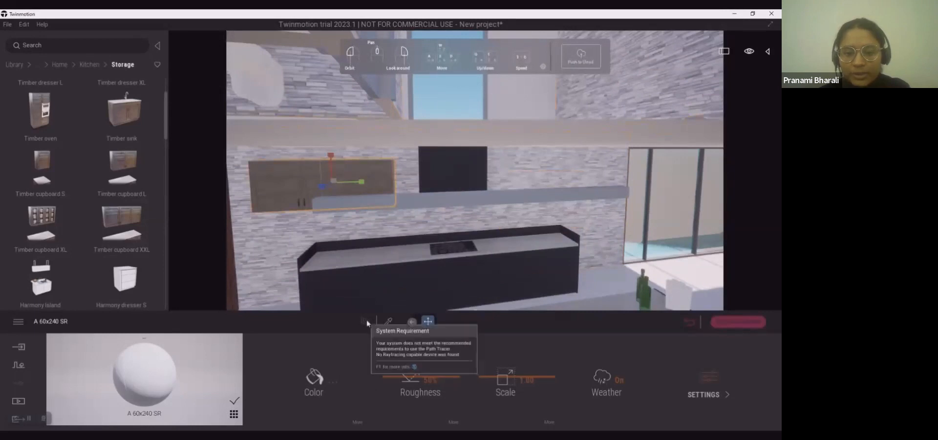
pyautogui.click(728, 395)
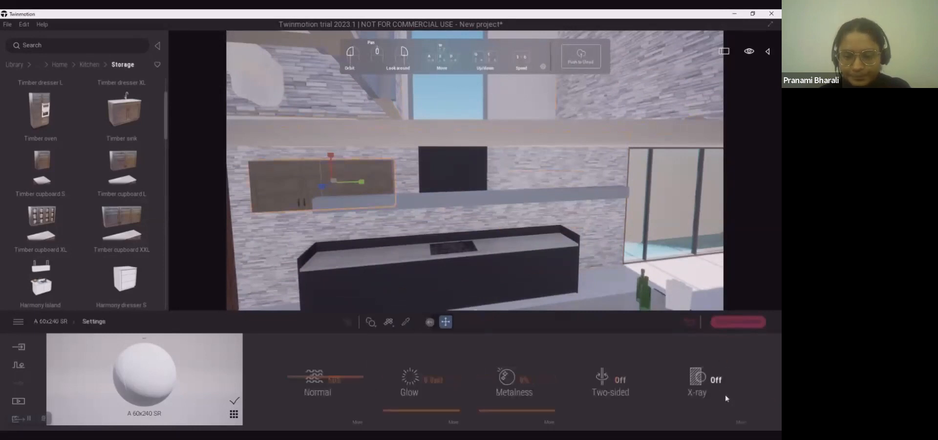
pyautogui.scroll(-2, 63, 282)
pyautogui.scroll(-1, 63, 282)
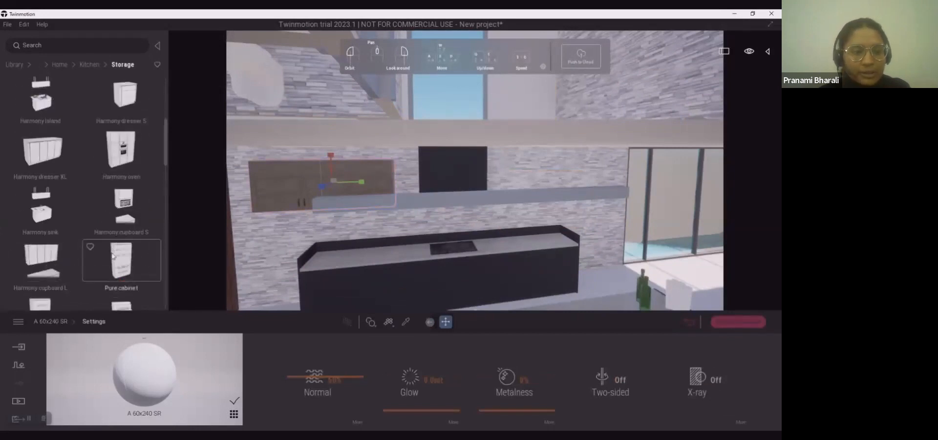
pyautogui.scroll(-2, 113, 259)
pyautogui.press('Delete')
# - Place a Harmony cupboard L on the stone wall beside the range hood and widen it towards the hood
pyautogui.moveTo(56, 179); pyautogui.dragTo(365, 178)
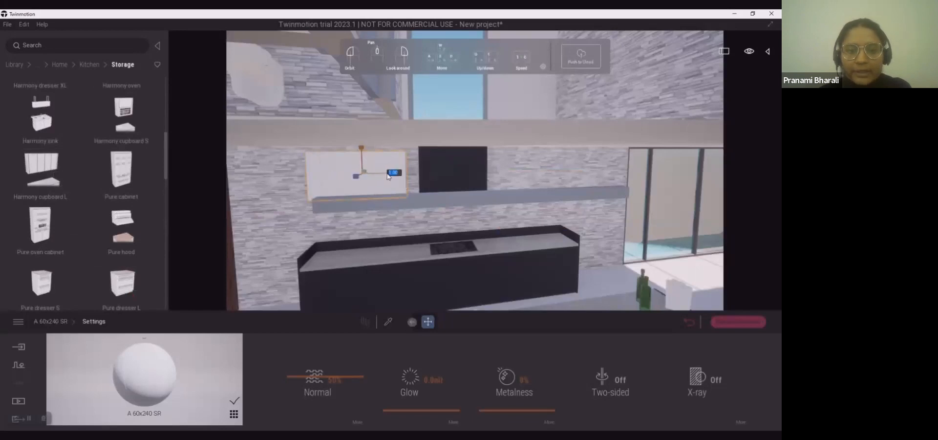
pyautogui.moveTo(389, 177); pyautogui.dragTo(402, 177)
pyautogui.click(331, 182)
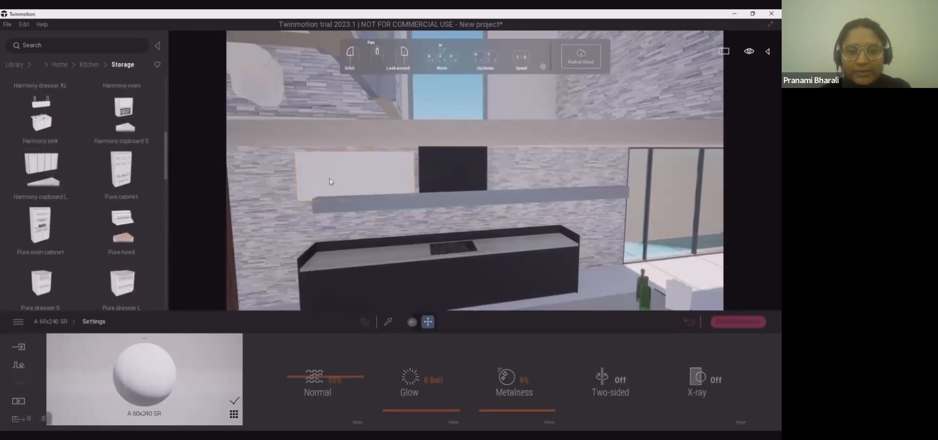
# - Place a second Harmony cupboard L on the stone wall on the opposite side of the range hood
pyautogui.moveTo(41, 168); pyautogui.dragTo(505, 170)
pyautogui.click(538, 172)
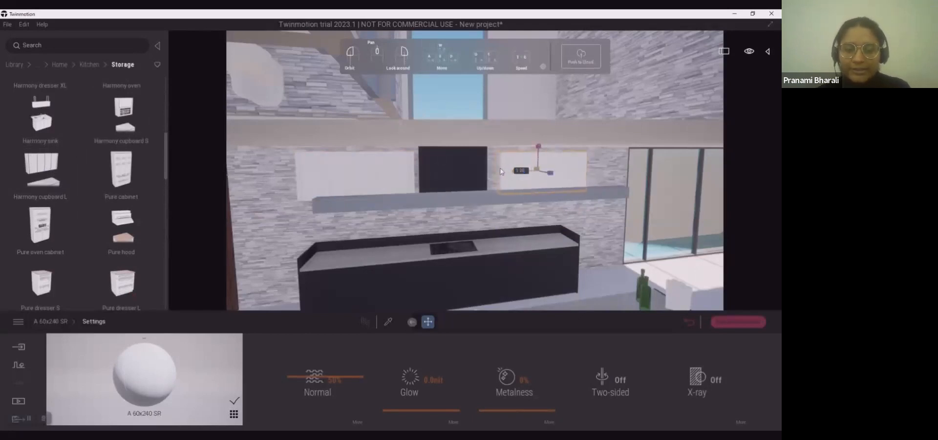
pyautogui.scroll(-3, 519, 263)
pyautogui.moveTo(519, 262); pyautogui.dragTo(487, 207)
pyautogui.click(394, 169)
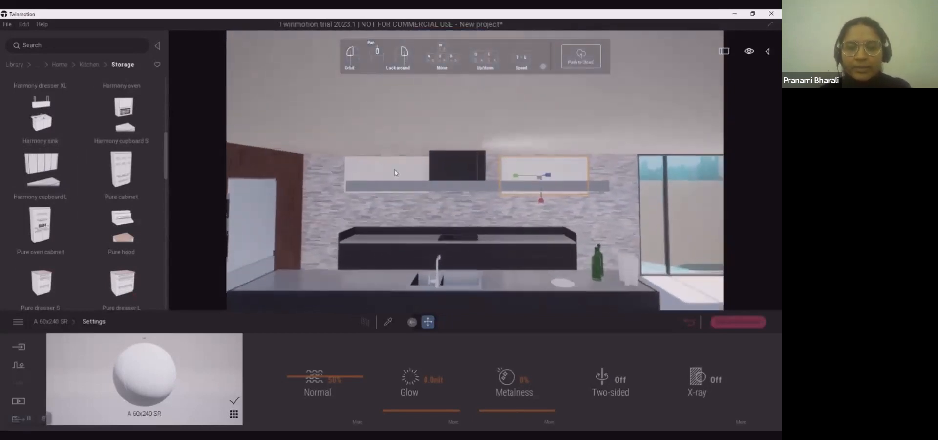
# - Adjust the width of the second Harmony cupboard L on the window side of the range hood
pyautogui.press('a')
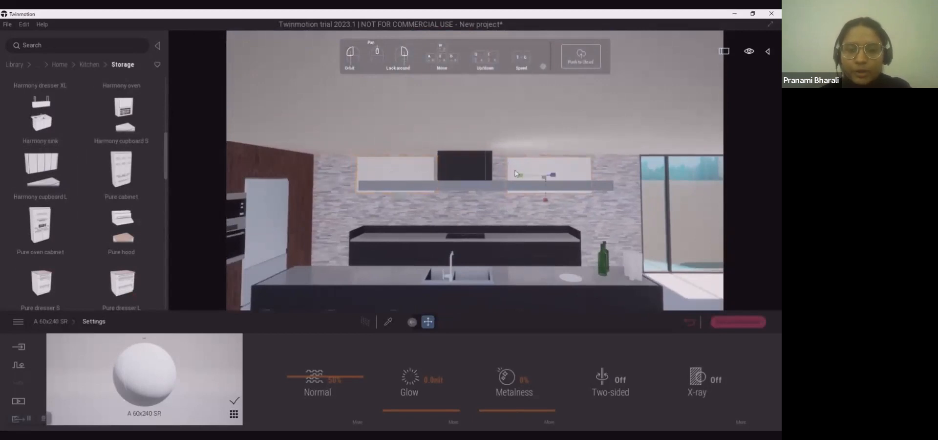
pyautogui.moveTo(519, 179)
pyautogui.mouseDown()
pyautogui.moveTo(509, 182)
pyautogui.moveTo(512, 215)
pyautogui.moveTo(527, 174)
pyautogui.moveTo(516, 175)
pyautogui.mouseUp()
pyautogui.scroll(2, 519, 179)
pyautogui.moveTo(614, 169)
pyautogui.mouseDown()
pyautogui.moveTo(617, 184)
pyautogui.moveTo(613, 169)
pyautogui.mouseUp()
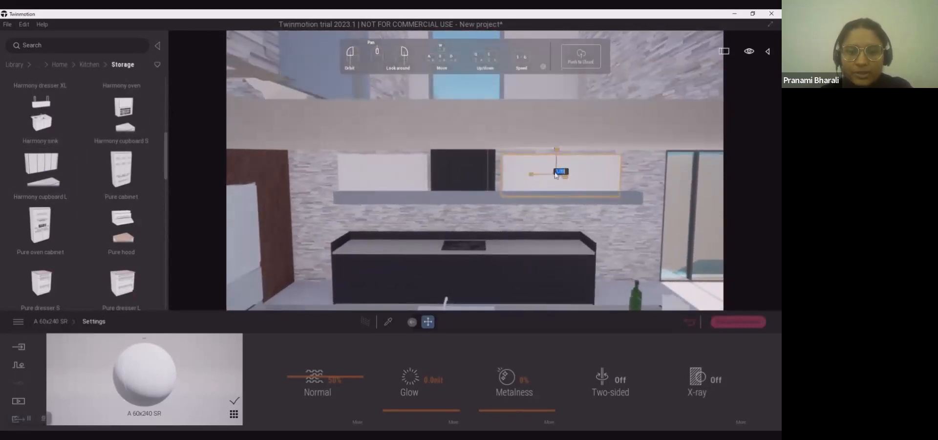
pyautogui.moveTo(543, 175); pyautogui.dragTo(554, 177)
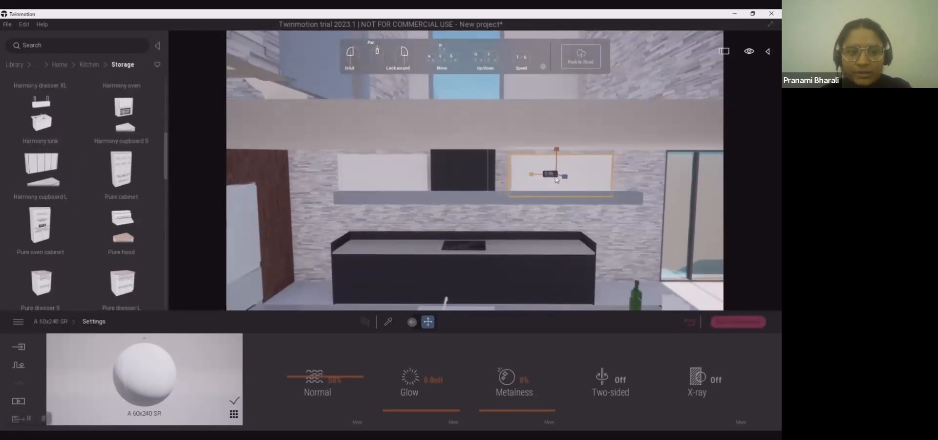
pyautogui.click(565, 155)
pyautogui.click(525, 177)
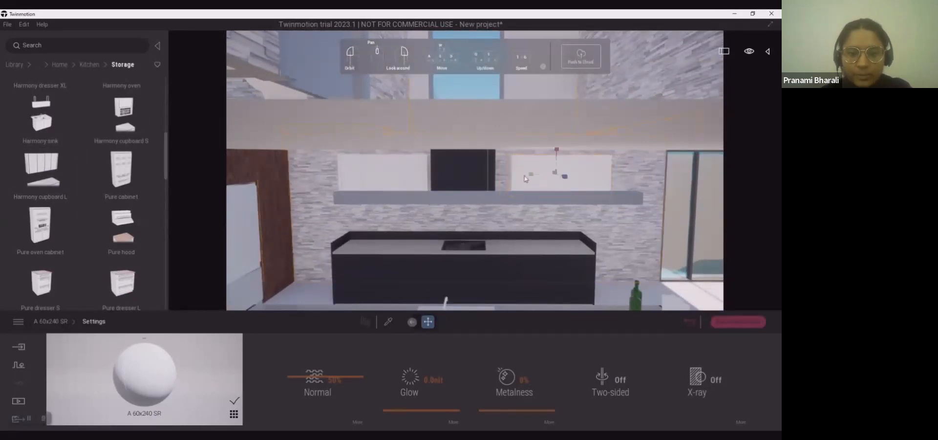
# - Check both Harmony cupboards up close against the range hood and try to fine-tune the scale of the window-side one
pyautogui.scroll(4, 531, 190)
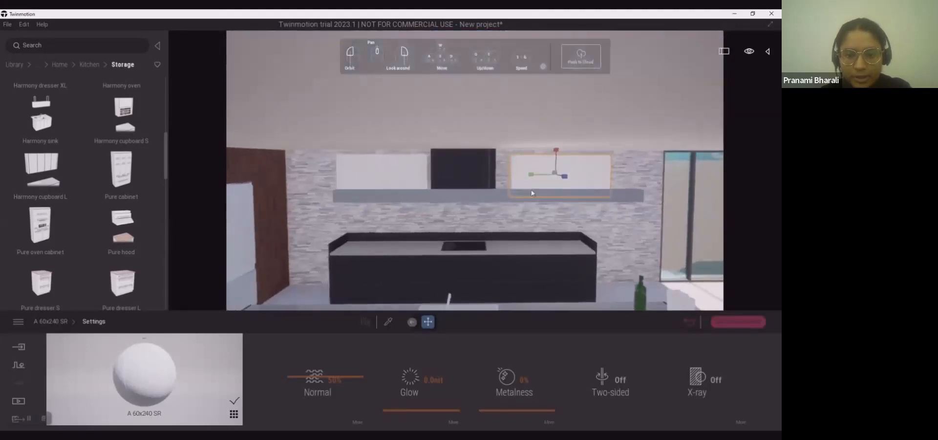
pyautogui.scroll(1, 532, 193)
pyautogui.click(415, 159)
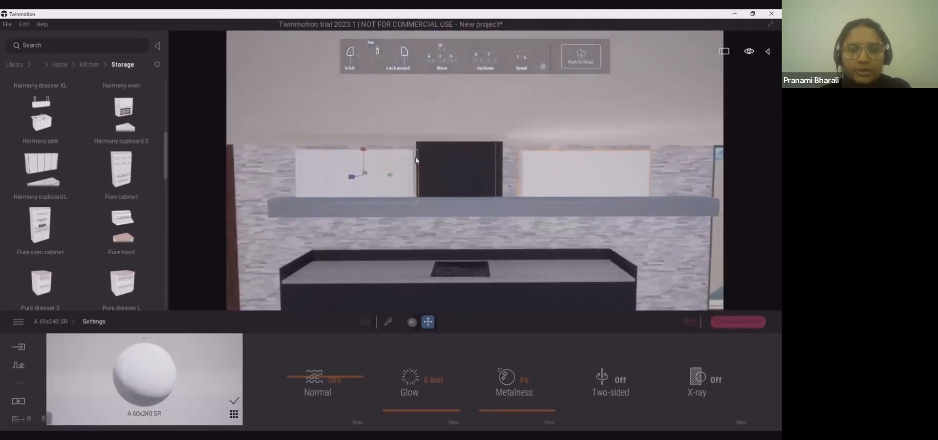
pyautogui.press('a')
pyautogui.click(398, 176)
pyautogui.press('Escape')
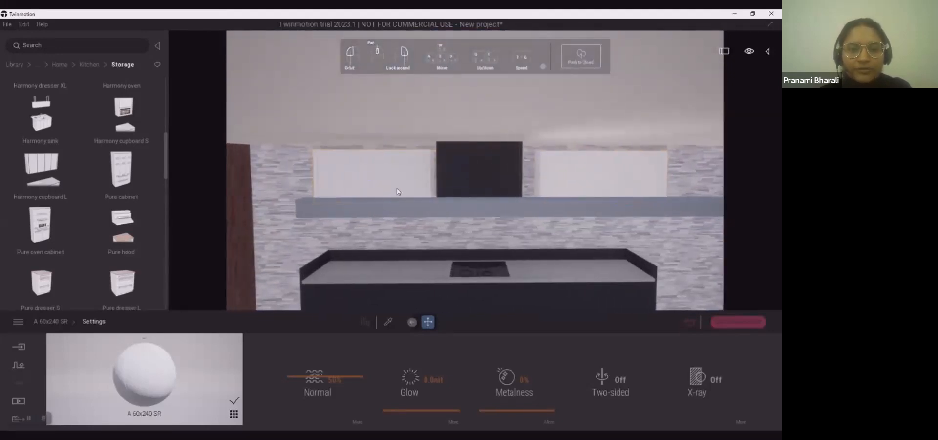
pyautogui.click(540, 171)
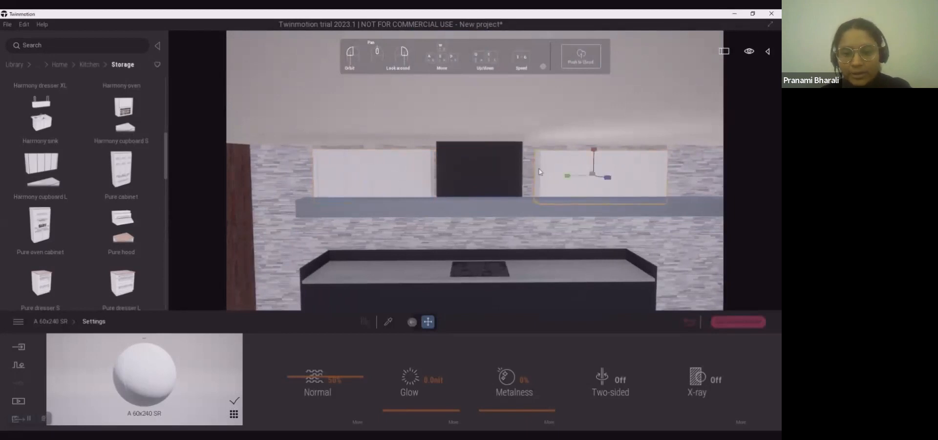
pyautogui.scroll(-3, 122, 246)
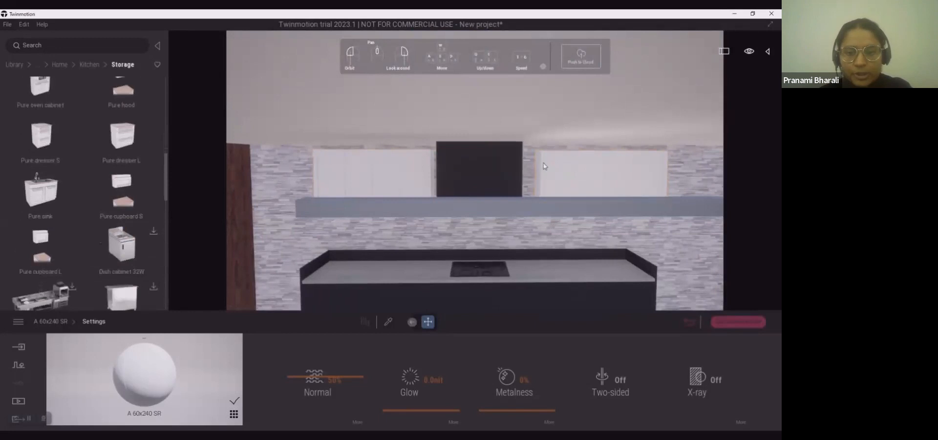
pyautogui.click(593, 176)
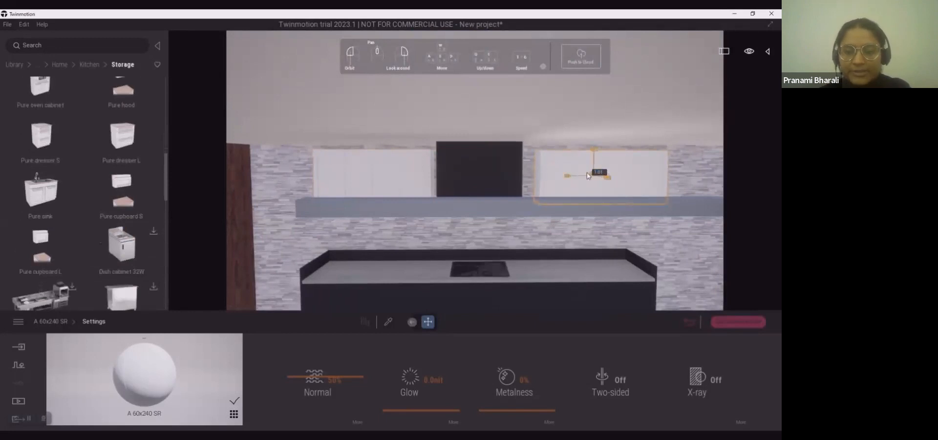
pyautogui.scroll(5, 593, 176)
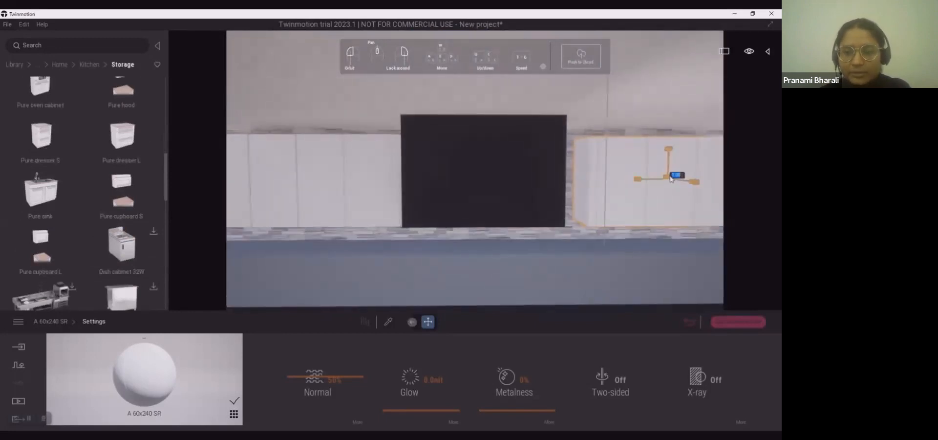
pyautogui.click(671, 178)
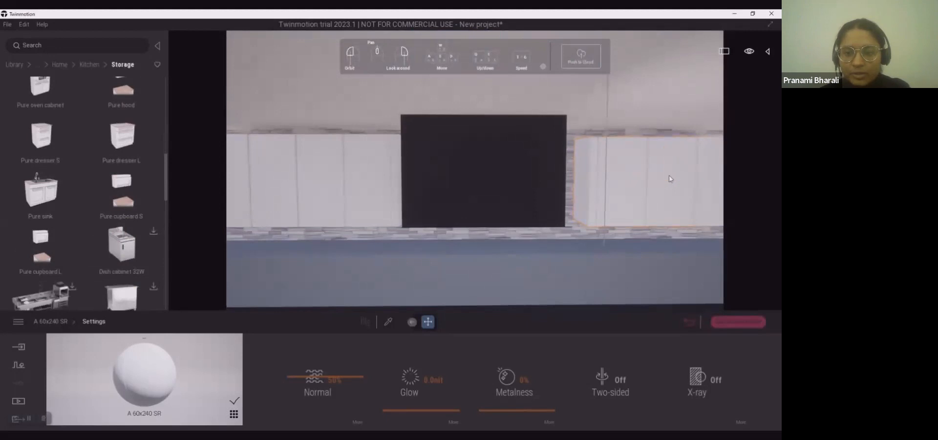
pyautogui.click(620, 148)
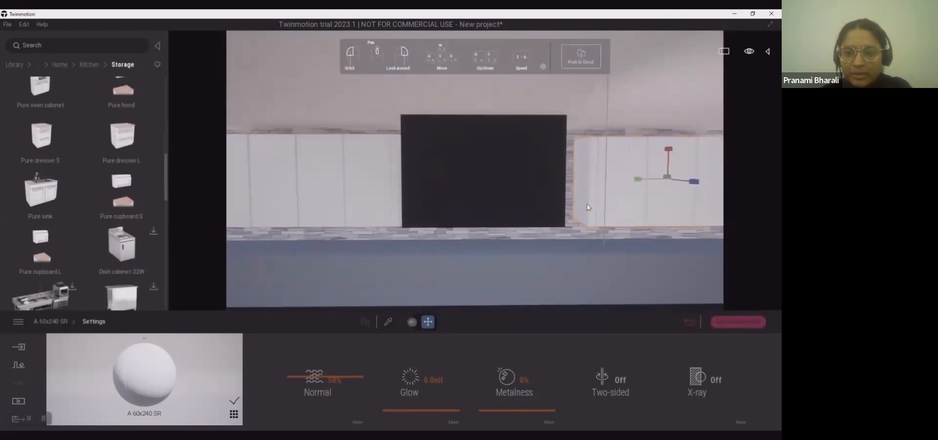
pyautogui.scroll(-6, 588, 207)
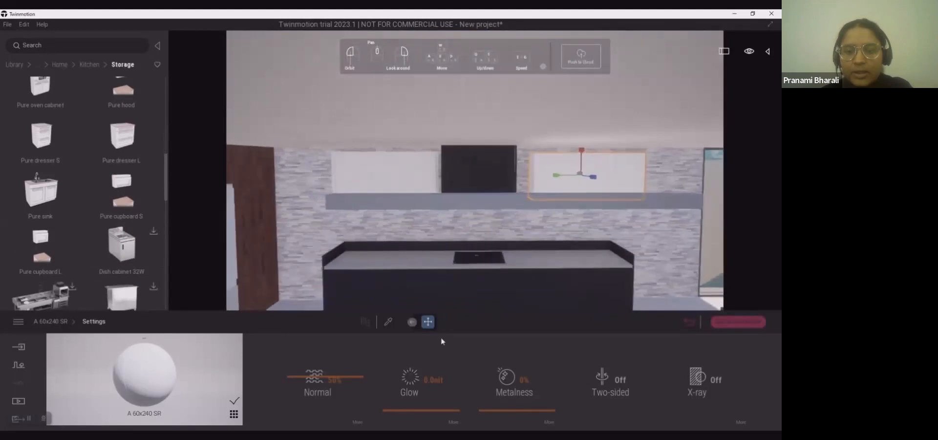
# - Look through the remaining Storage objects and open the kitchen Accessories category
pyautogui.scroll(-3, 128, 261)
pyautogui.scroll(-10, 127, 261)
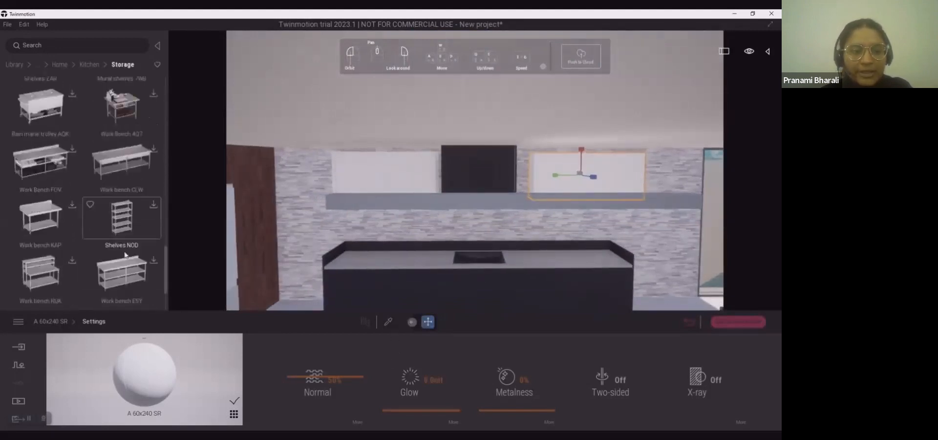
pyautogui.scroll(1, 80, 102)
pyautogui.click(87, 64)
pyautogui.click(126, 109)
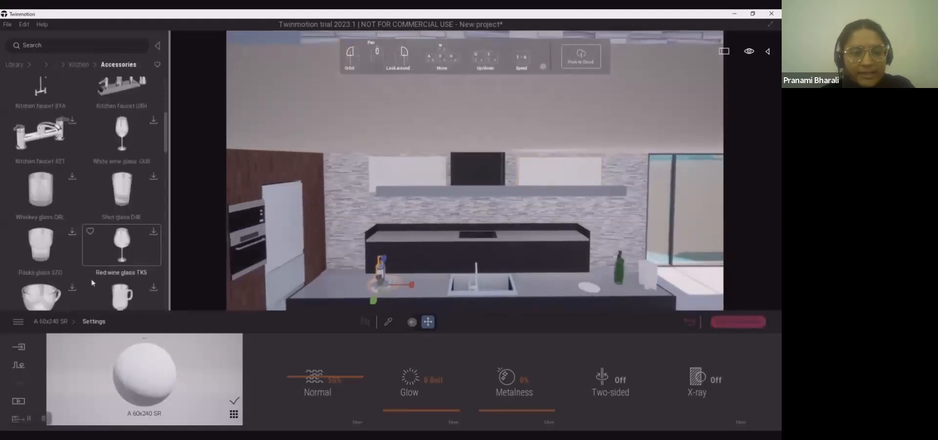
# - Resume playback of the paused Twin Motion 2 video
pyautogui.moveTo(544, 268)
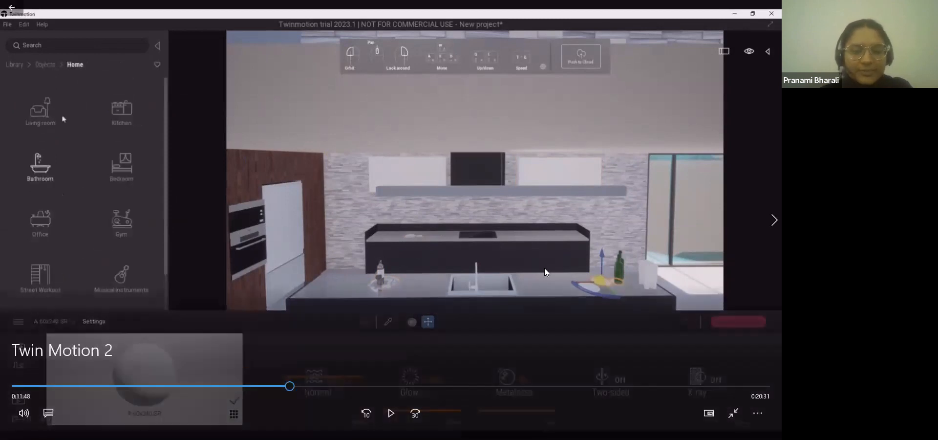
pyautogui.press('space')
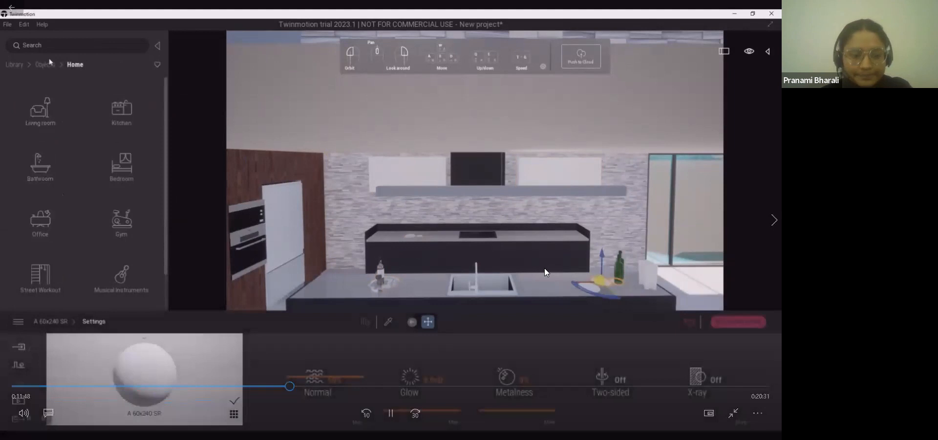
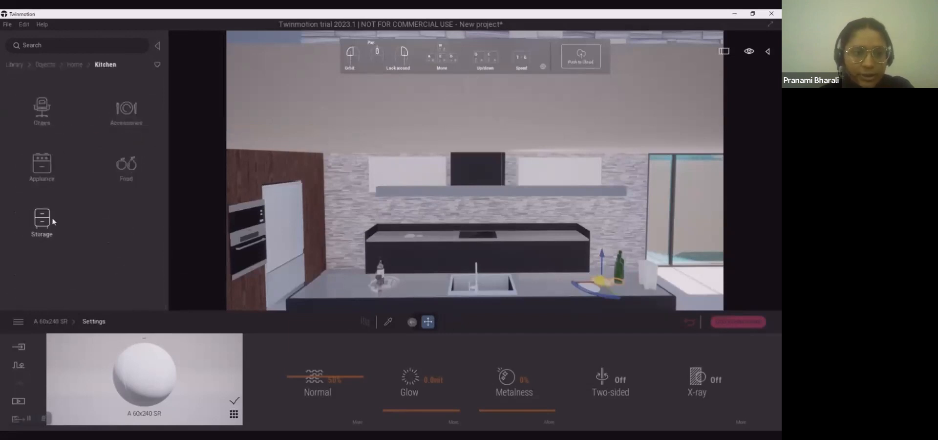
# - Browse the tableware, faucets and glasses in the kitchen Accessories category and return to the Kitchen categories
pyautogui.click(126, 123)
pyautogui.scroll(-4, 49, 254)
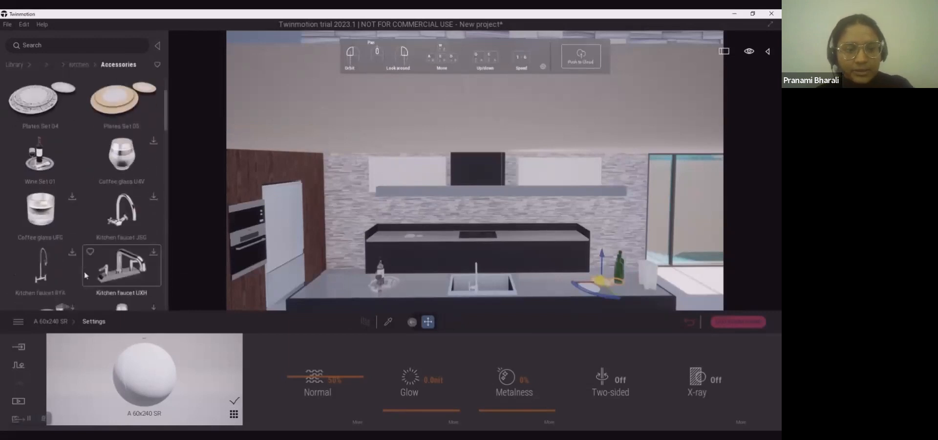
pyautogui.scroll(-6, 49, 253)
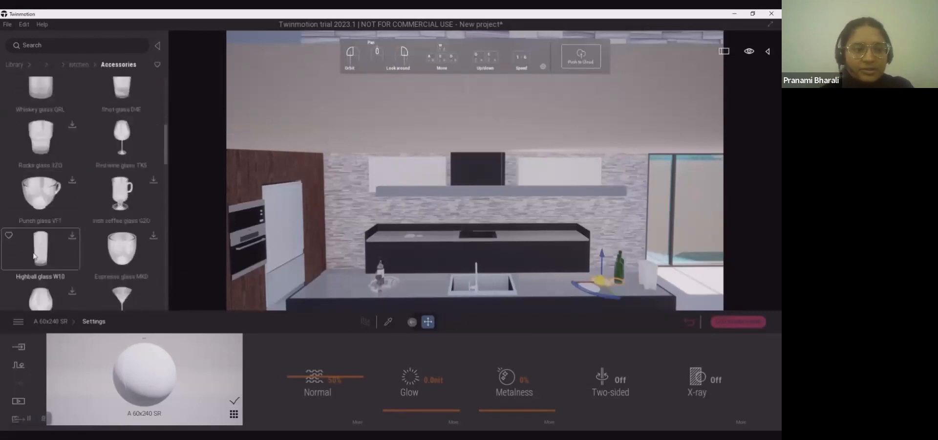
pyautogui.scroll(-2, 34, 256)
pyautogui.moveTo(167, 172); pyautogui.dragTo(155, 85)
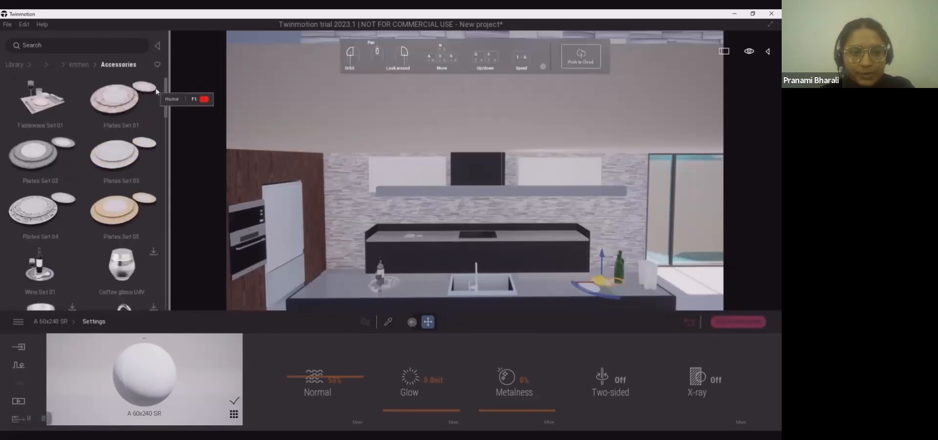
pyautogui.click(81, 66)
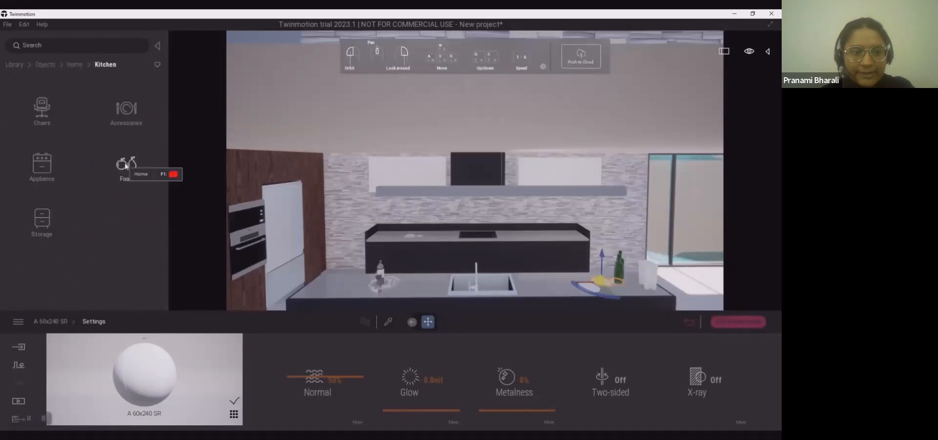
# - Try to search for a vase within the Kitchen objects
pyautogui.click(71, 45)
pyautogui.write('vase')
pyautogui.press('Return')
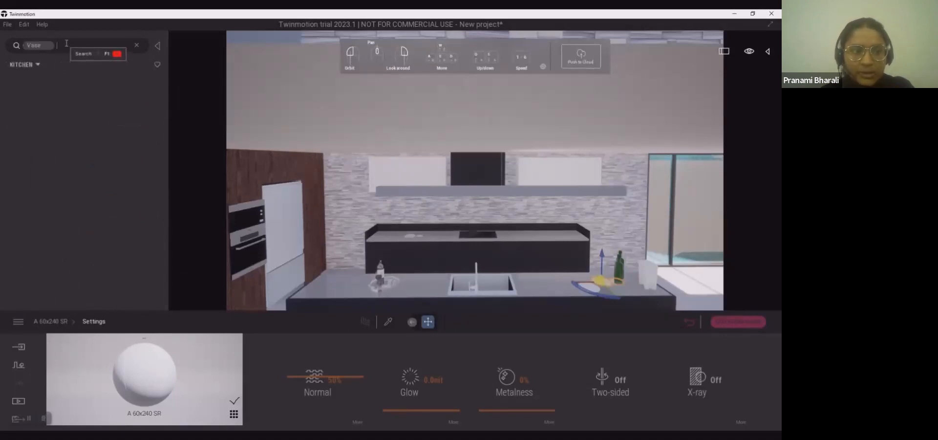
pyautogui.press('BackSpace')
# - Return to the top level of the library and search all categories for Vase
pyautogui.click(15, 65)
pyautogui.click(56, 46)
pyautogui.write('vase')
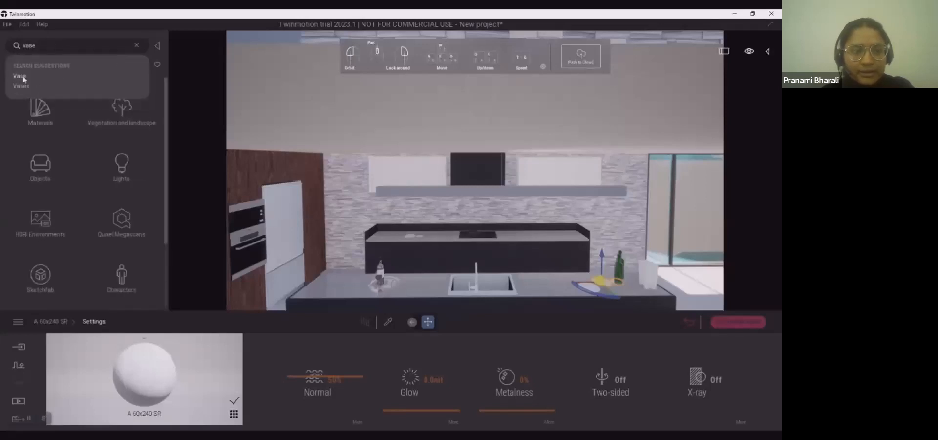
pyautogui.click(20, 77)
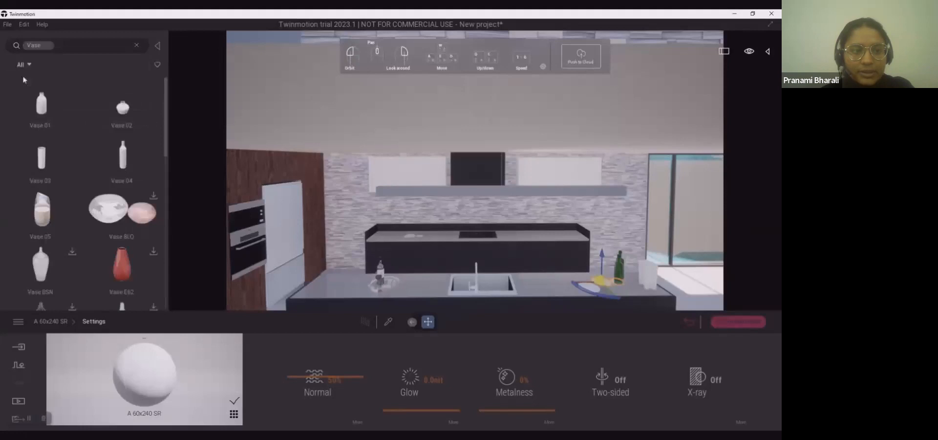
# - Download the red Vase E62 and place it on the island counter beside the wine set
pyautogui.moveTo(122, 257); pyautogui.dragTo(264, 246)
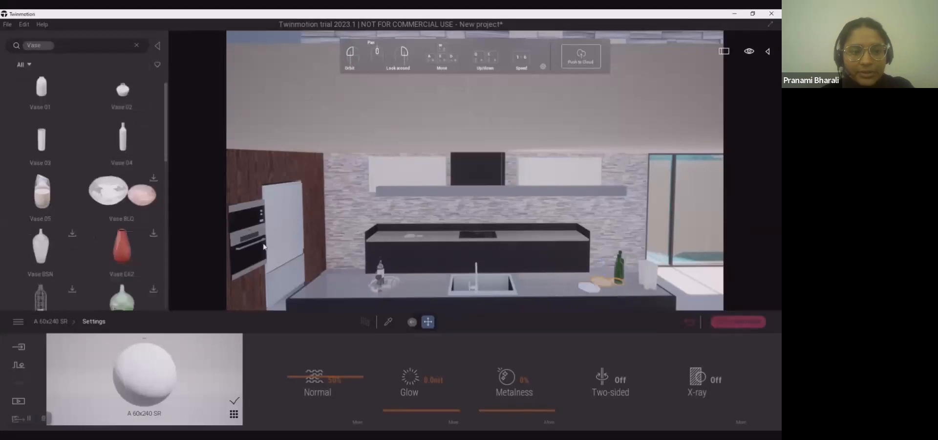
pyautogui.moveTo(126, 259); pyautogui.dragTo(328, 277)
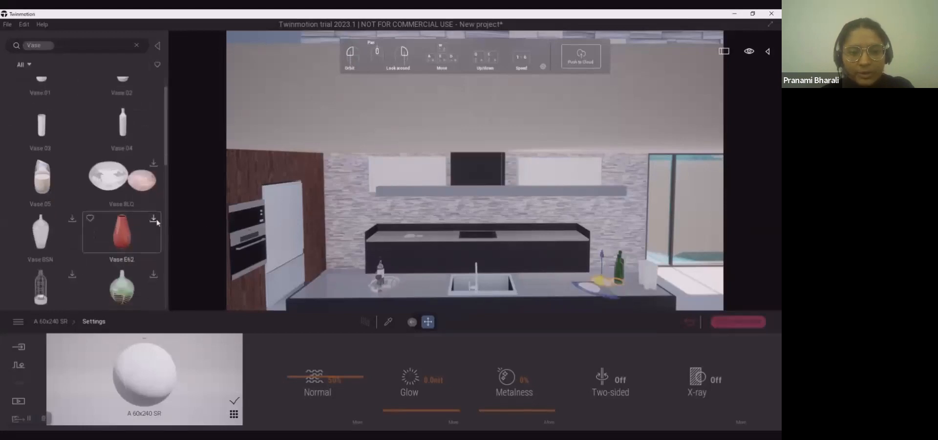
pyautogui.scroll(-4, 99, 240)
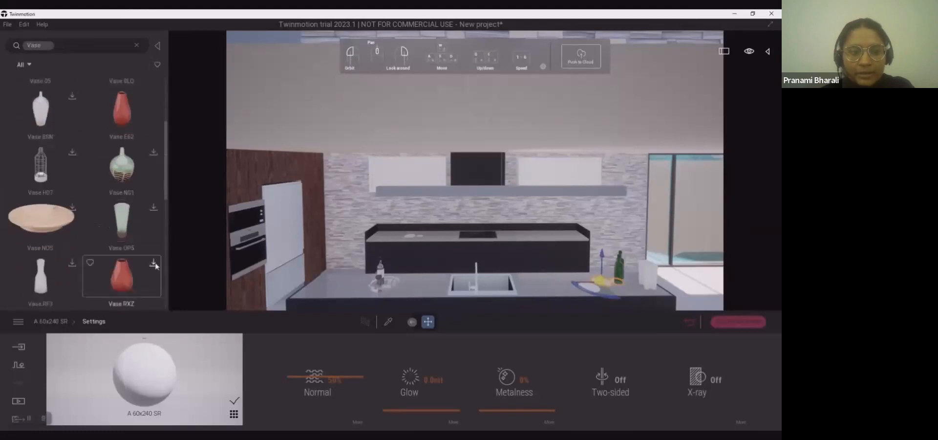
pyautogui.scroll(-3, 116, 225)
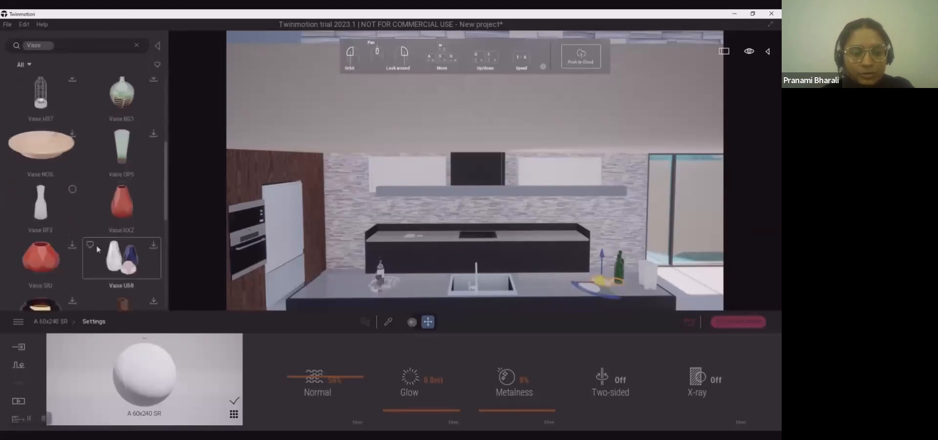
pyautogui.scroll(5, 115, 226)
pyautogui.moveTo(125, 215); pyautogui.dragTo(334, 287)
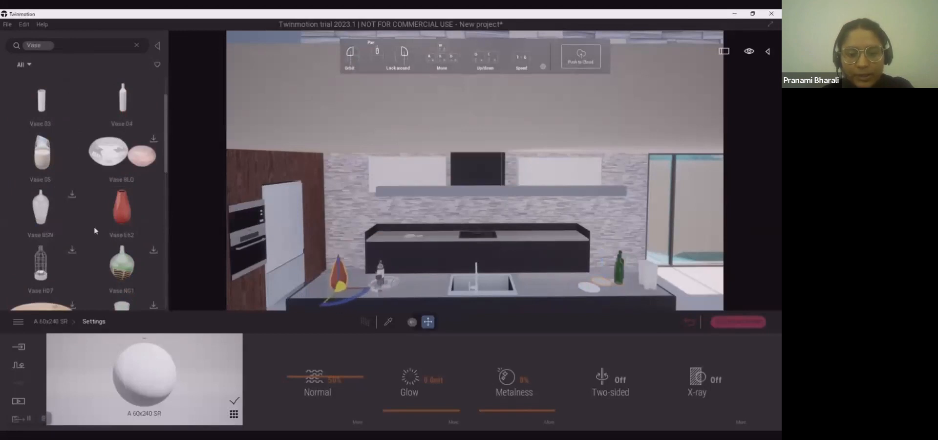
# - Place one small vase on the rear counter and another between the red vase and the wine set
pyautogui.moveTo(47, 104); pyautogui.dragTo(386, 234)
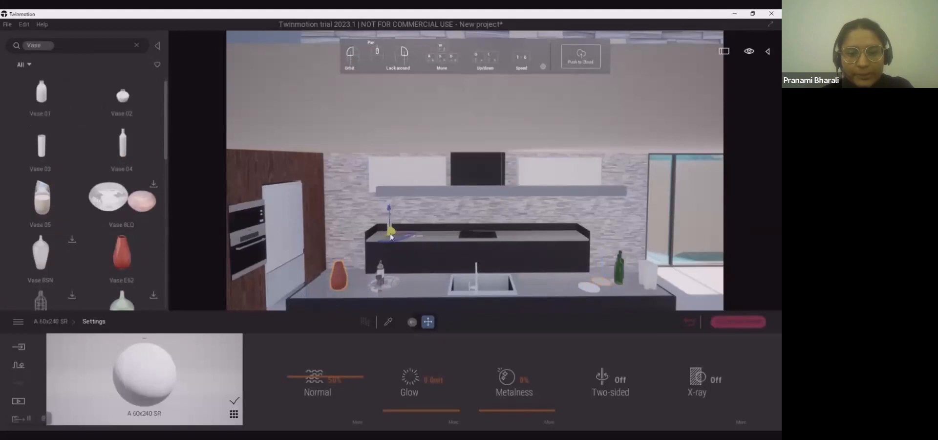
pyautogui.moveTo(104, 137); pyautogui.dragTo(361, 287)
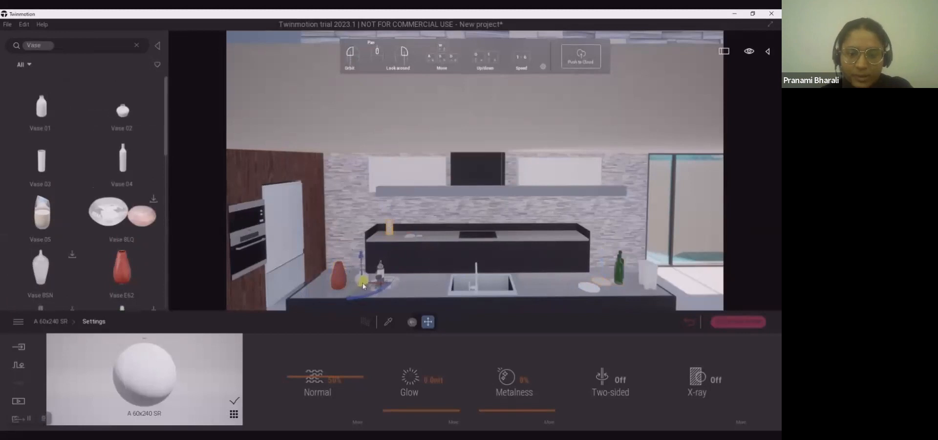
# - Look through the Vase search results for further models, from Vase BLQ down to the Clay, Wooden and Baluster vases
pyautogui.scroll(-2, 47, 269)
pyautogui.scroll(-2, 102, 261)
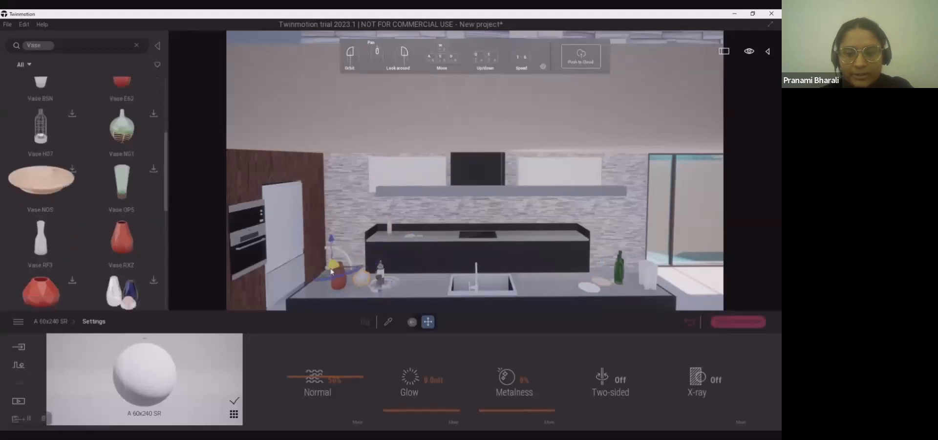
pyautogui.scroll(-3, 72, 248)
pyautogui.scroll(-2, 53, 221)
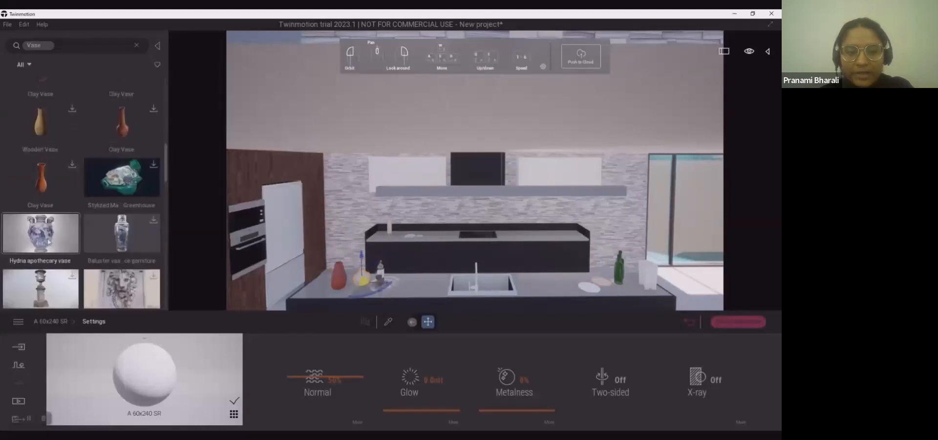
pyautogui.scroll(-1, 82, 247)
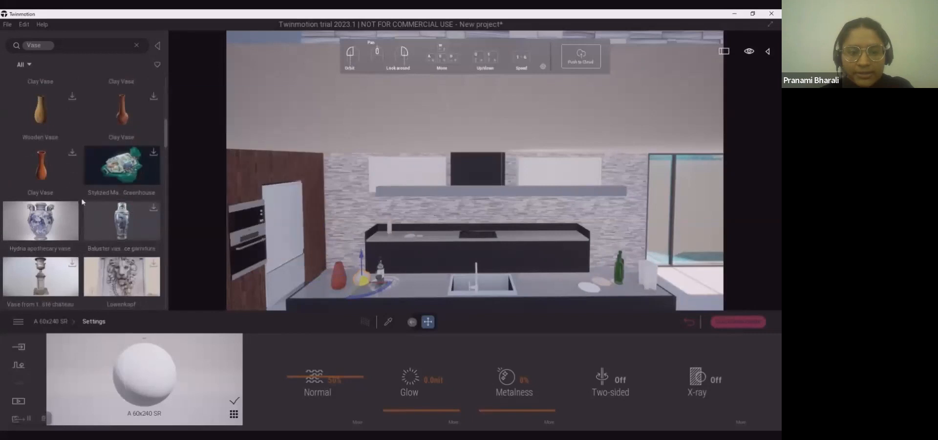
# - Clear the Vase search and browse Vegetation and landscape for plants, including Grass and flowers and Detail grasses
pyautogui.click(137, 45)
pyautogui.click(120, 128)
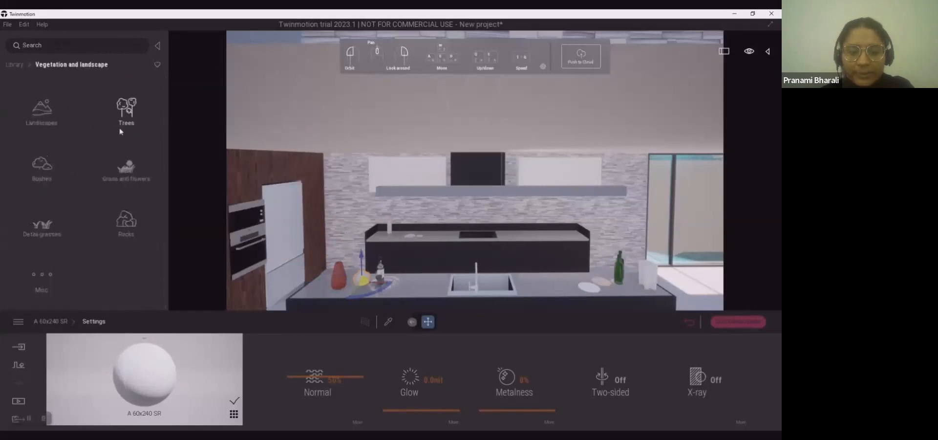
pyautogui.click(140, 164)
pyautogui.scroll(-2, 104, 215)
pyautogui.moveTo(166, 132); pyautogui.dragTo(165, 260)
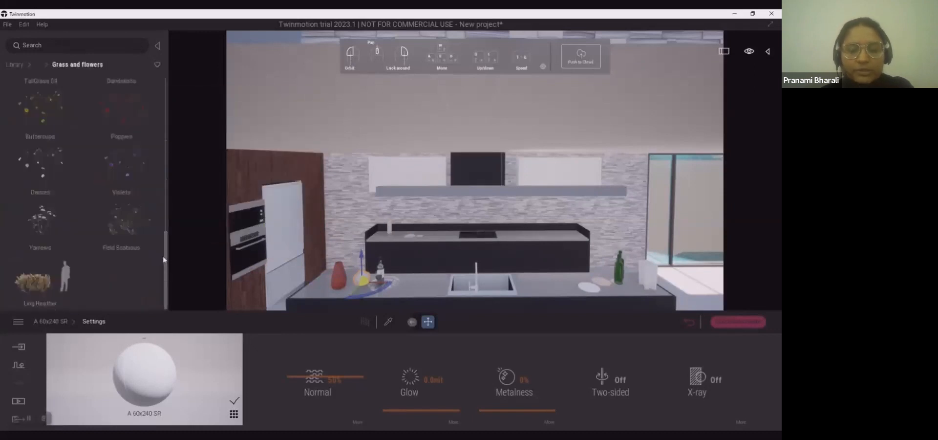
pyautogui.moveTo(165, 225); pyautogui.dragTo(168, 157)
pyautogui.click(36, 64)
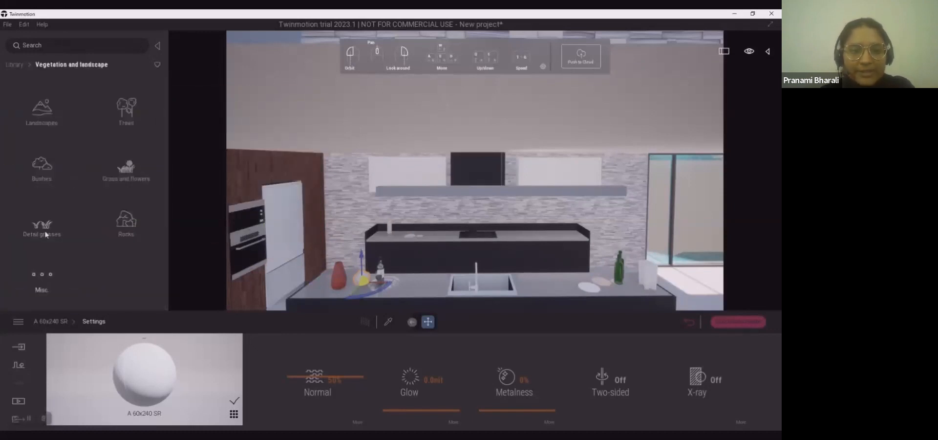
pyautogui.click(45, 235)
pyautogui.click(18, 65)
pyautogui.scroll(-2, 70, 230)
pyautogui.scroll(3, 71, 229)
pyautogui.click(127, 111)
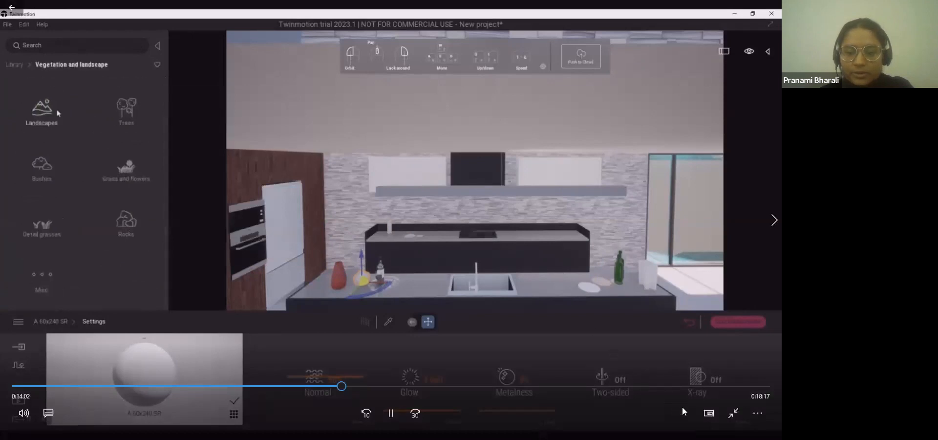
# - Take the tutorial video out of full-screen view
pyautogui.click(730, 416)
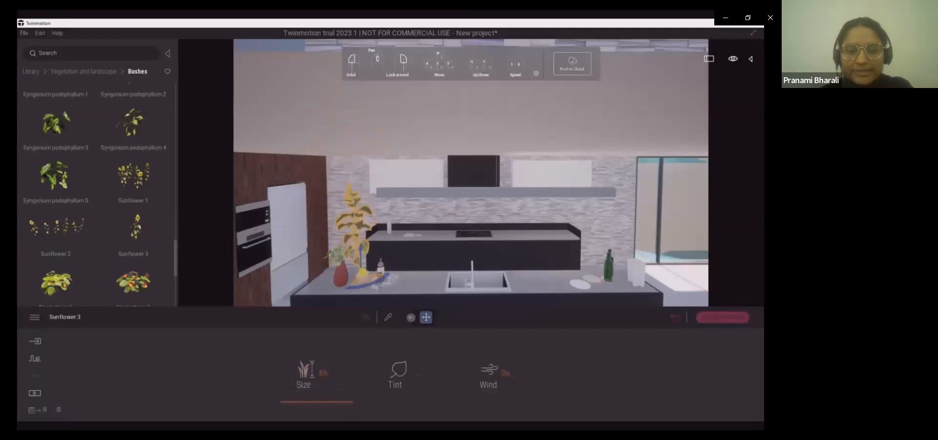
pyautogui.moveTo(519, 265)
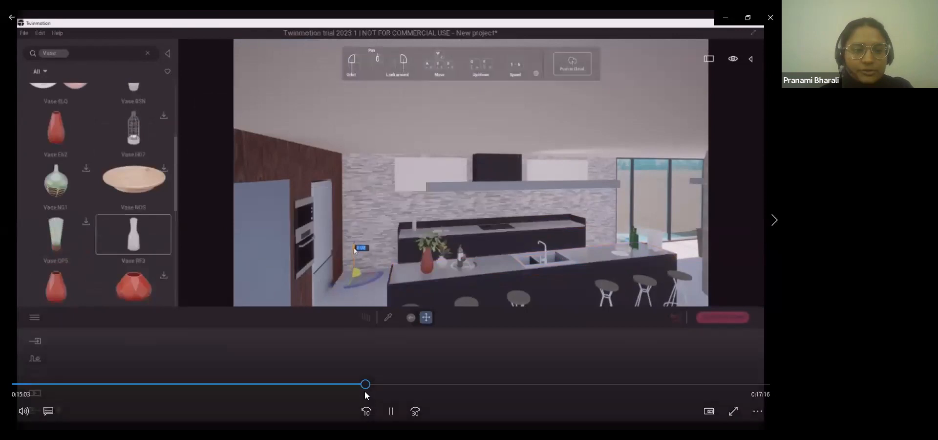
pyautogui.moveTo(430, 219)
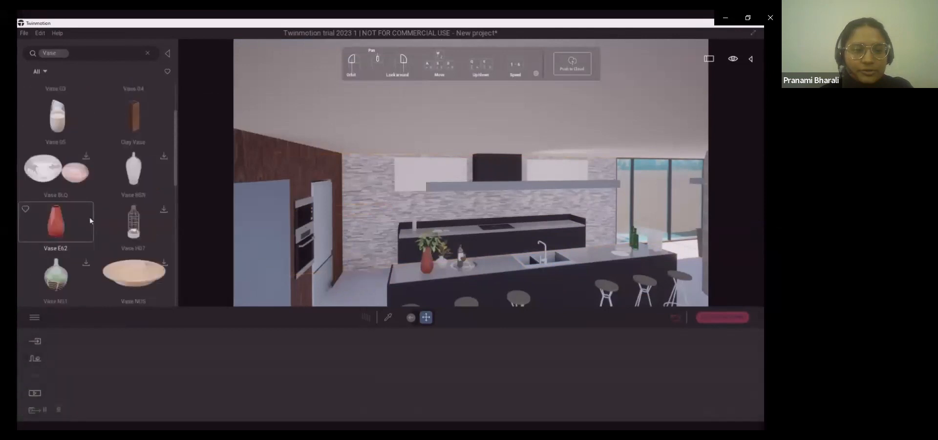
pyautogui.moveTo(389, 400)
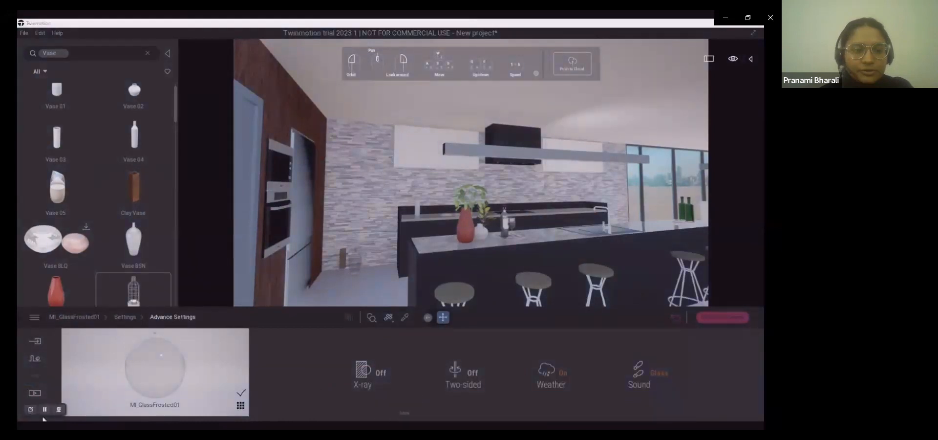
pyautogui.moveTo(490, 198)
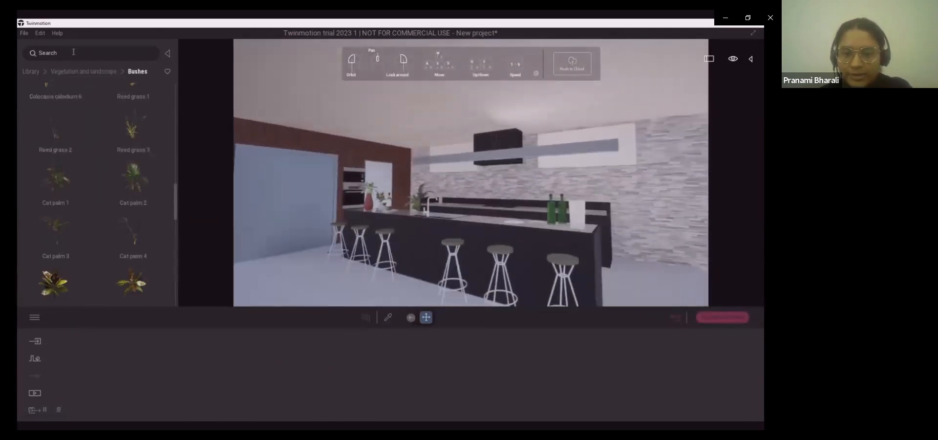
# - Try to search for Vase within the Bushes category
pyautogui.click(72, 53)
pyautogui.write('Vase')
pyautogui.press('Return')
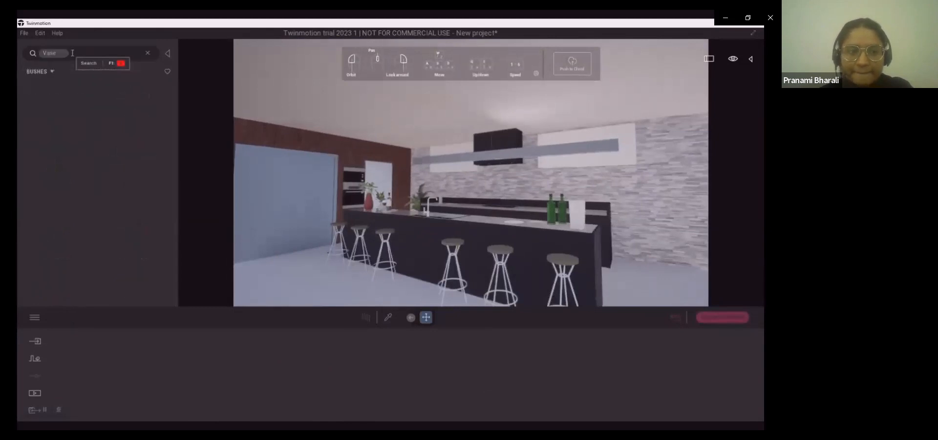
# - Return to the top level of the library and search all categories for Vase
pyautogui.click(50, 71)
pyautogui.click(37, 71)
pyautogui.click(65, 54)
pyautogui.write('Vase')
pyautogui.press('Return')
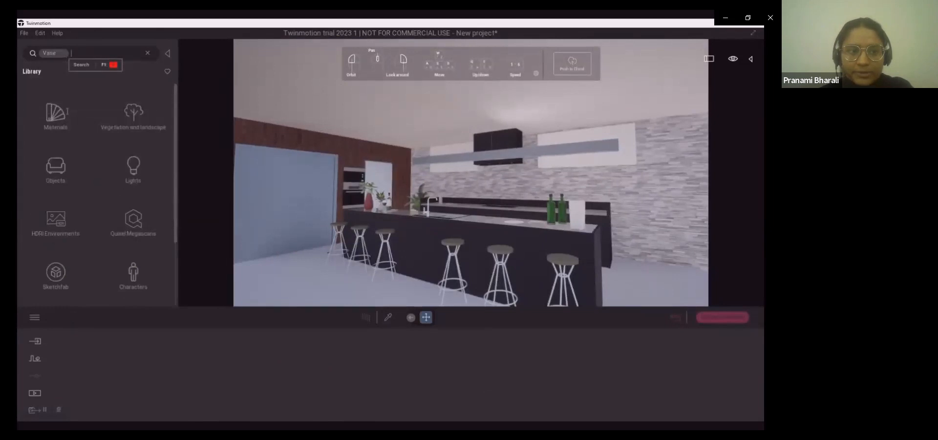
# - Place two blue-and-white Baluster garniture vases side by side on the floor between the island's end and the stone wall
pyautogui.scroll(-3, 105, 171)
pyautogui.moveTo(109, 196)
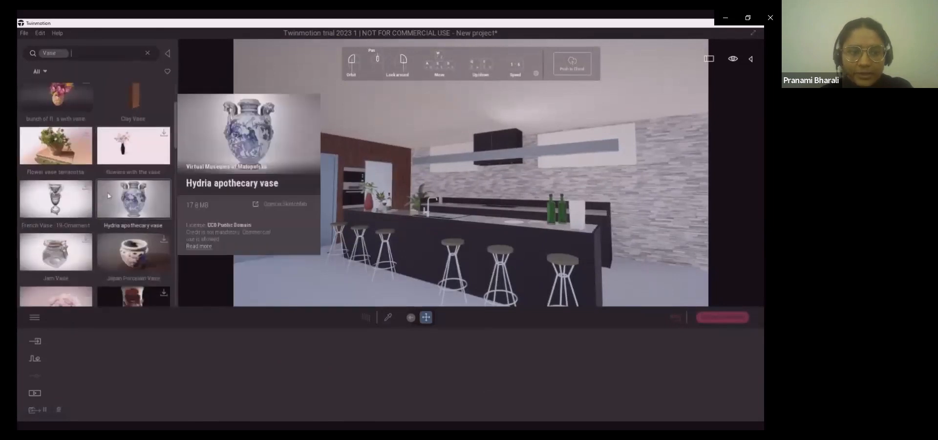
pyautogui.scroll(-10, 109, 196)
pyautogui.scroll(-6, 110, 232)
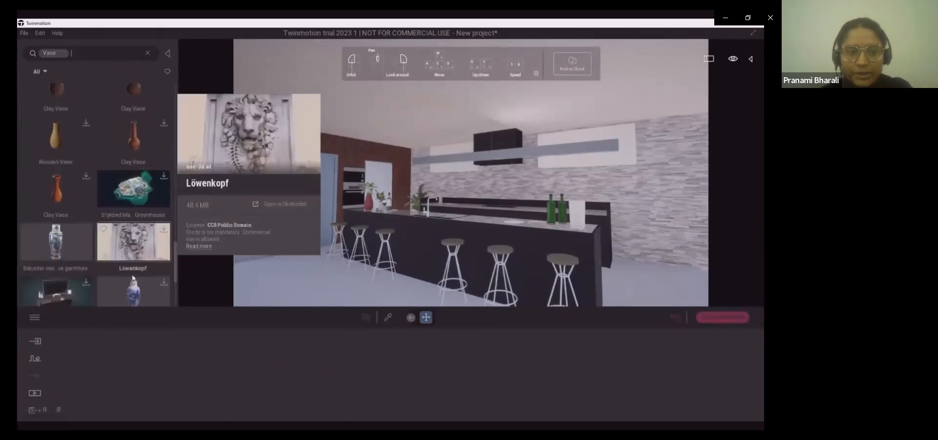
pyautogui.scroll(-1, 133, 278)
pyautogui.moveTo(61, 188); pyautogui.dragTo(633, 268)
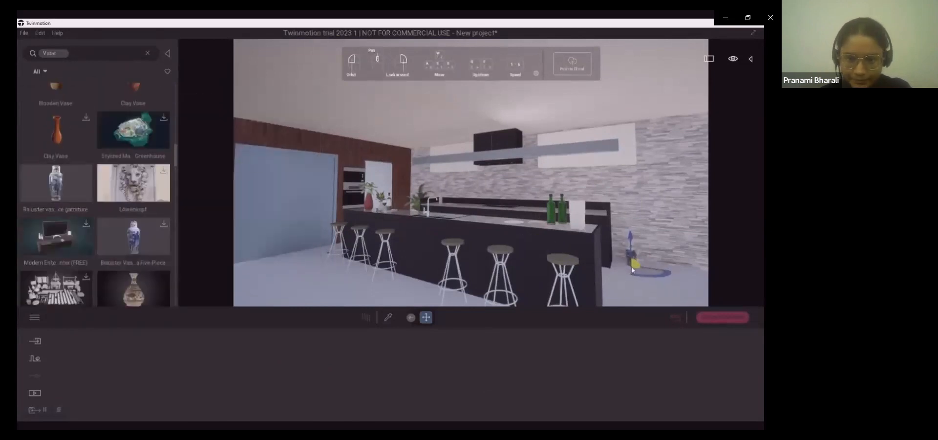
pyautogui.moveTo(57, 184); pyautogui.dragTo(658, 273)
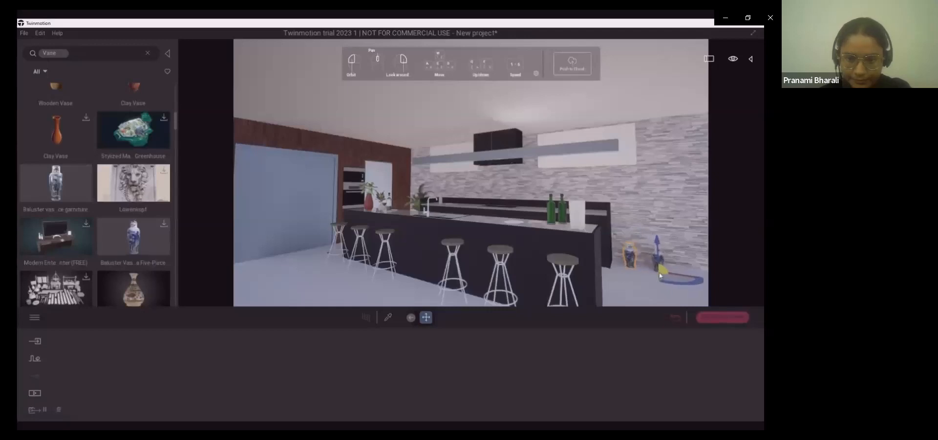
# - Clear the library search and open the Bushes category under Vegetation and landscape
pyautogui.click(64, 54)
pyautogui.write('Bird')
pyautogui.press('BackSpace')
pyautogui.press('BackSpace')
pyautogui.press('BackSpace')
pyautogui.press('BackSpace')
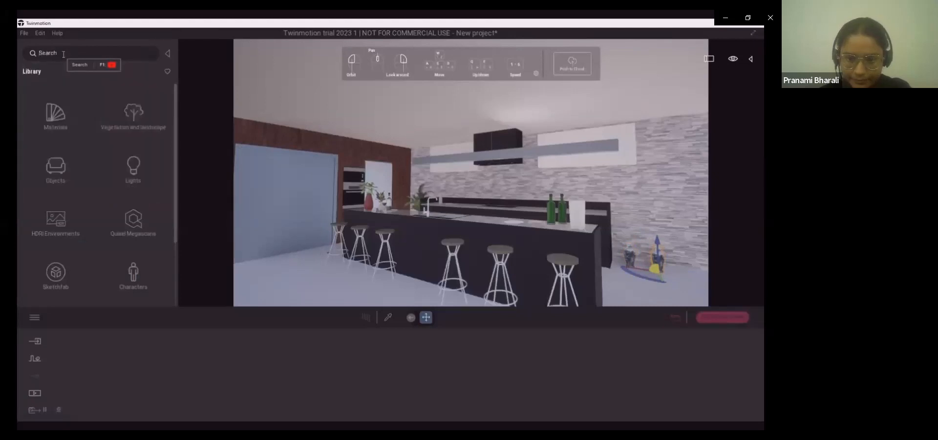
pyautogui.click(133, 115)
pyautogui.click(55, 167)
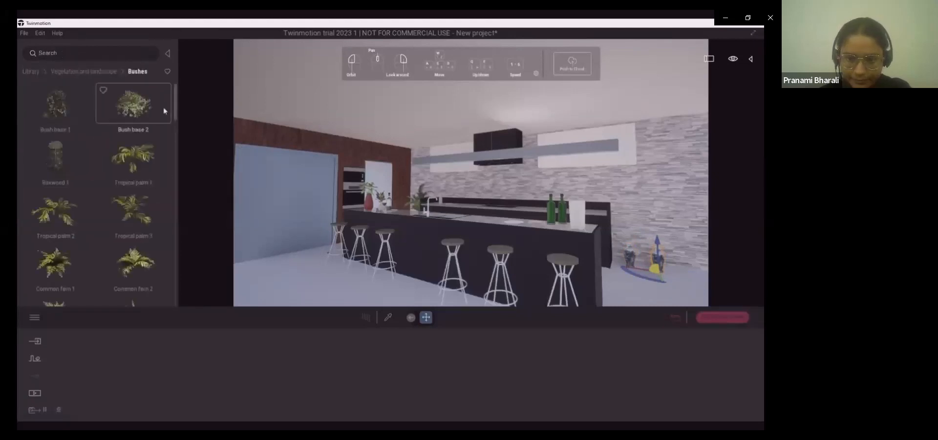
# - Place a Rhapis excelsa 3 plant in the floor vase nearer the island, enlarge it and adjust its position above the vase
pyautogui.scroll(-1, 174, 103)
pyautogui.moveTo(174, 104); pyautogui.dragTo(174, 142)
pyautogui.moveTo(64, 119); pyautogui.dragTo(631, 254)
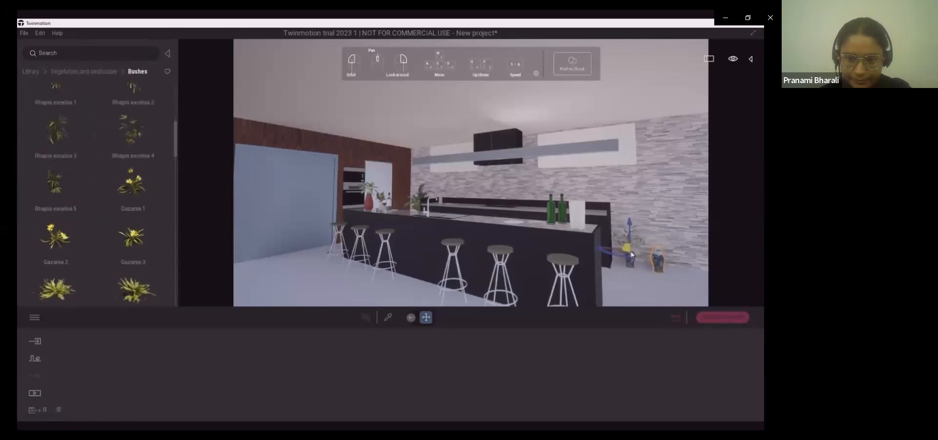
pyautogui.moveTo(309, 376); pyautogui.dragTo(327, 377)
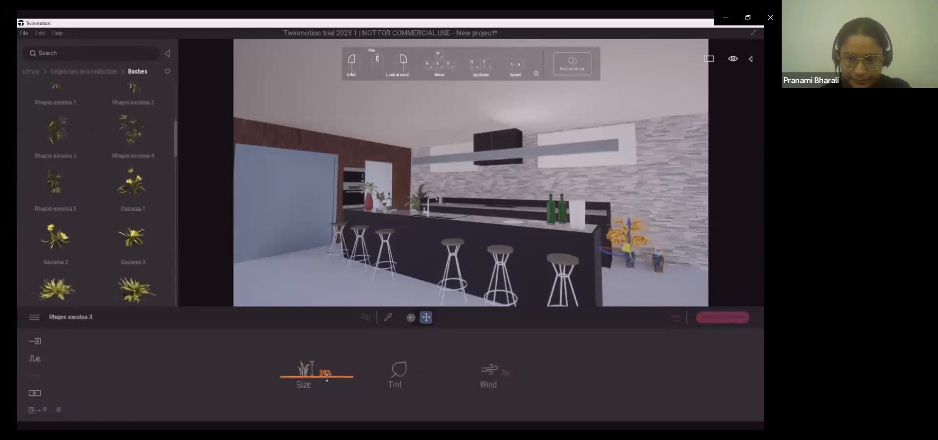
pyautogui.moveTo(634, 234); pyautogui.dragTo(628, 222)
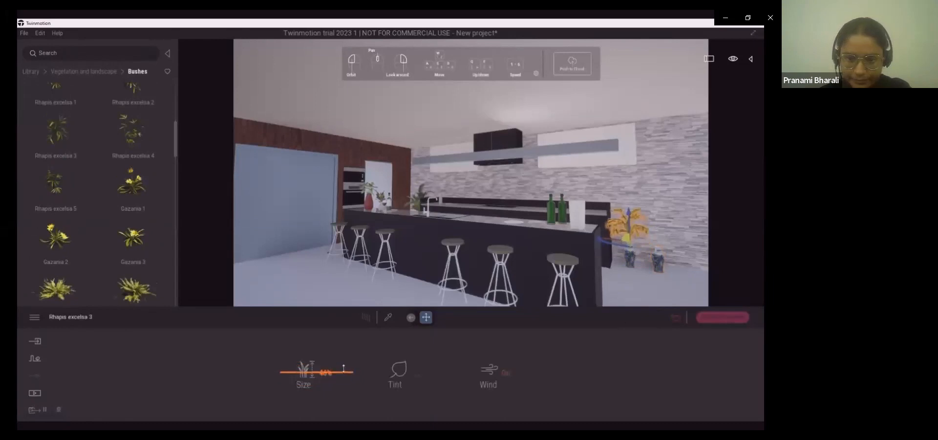
# - Look through the remaining Bushes for another plant, past Variegated croton and Iris tectorum
pyautogui.scroll(-5, 122, 240)
pyautogui.scroll(-5, 92, 249)
pyautogui.scroll(-1, 93, 249)
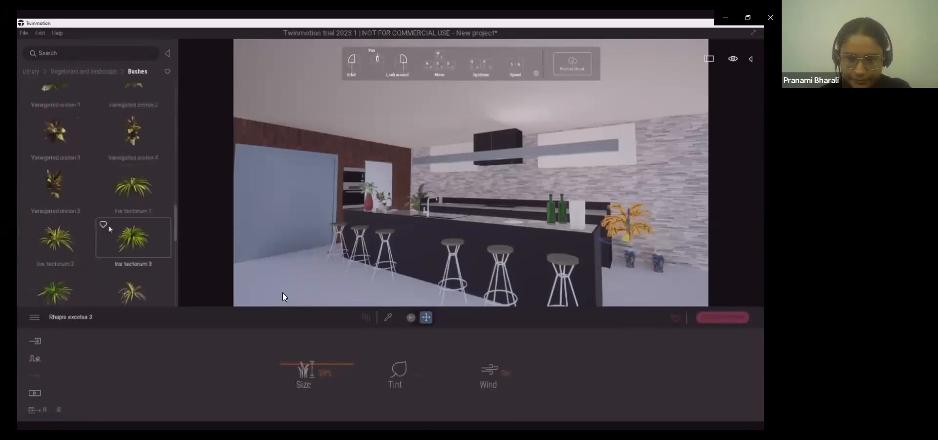
pyautogui.scroll(-4, 107, 239)
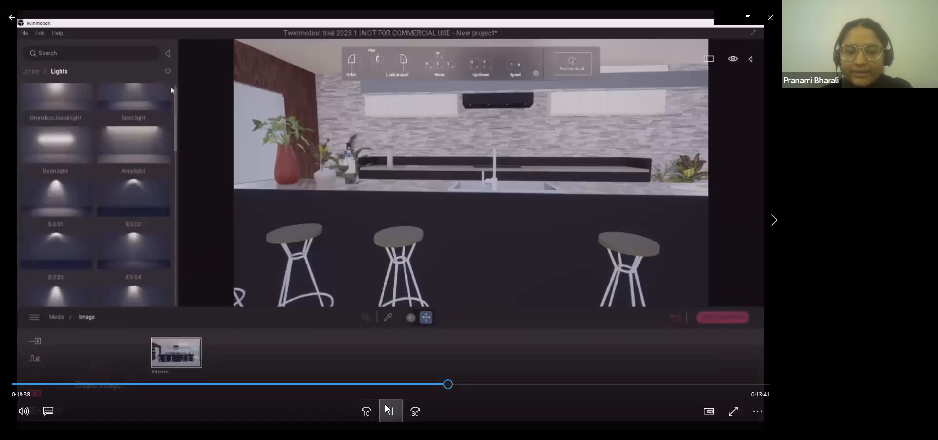
pyautogui.click(478, 276)
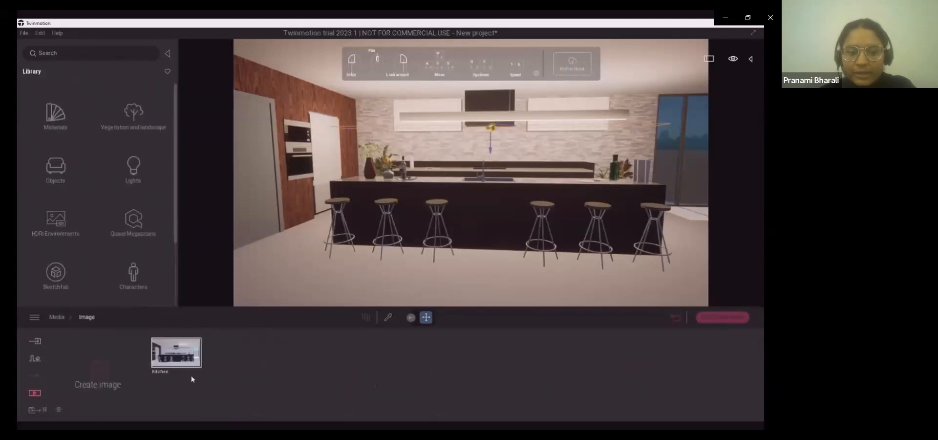
pyautogui.moveTo(367, 205)
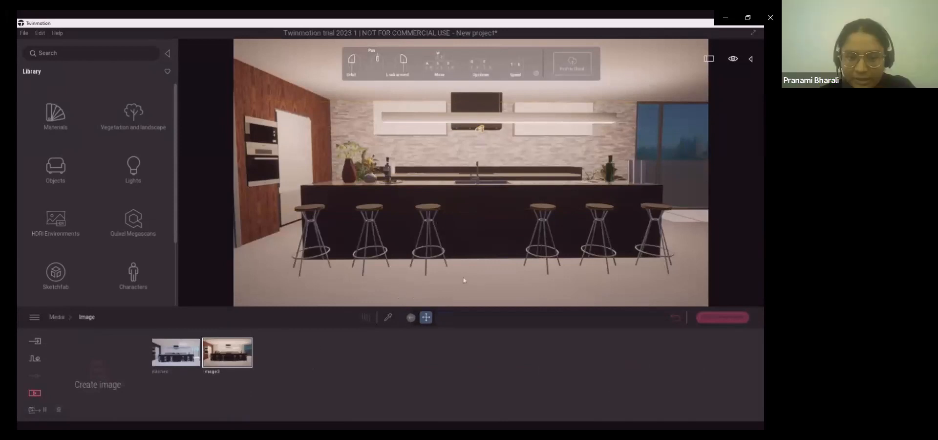
pyautogui.moveTo(249, 284)
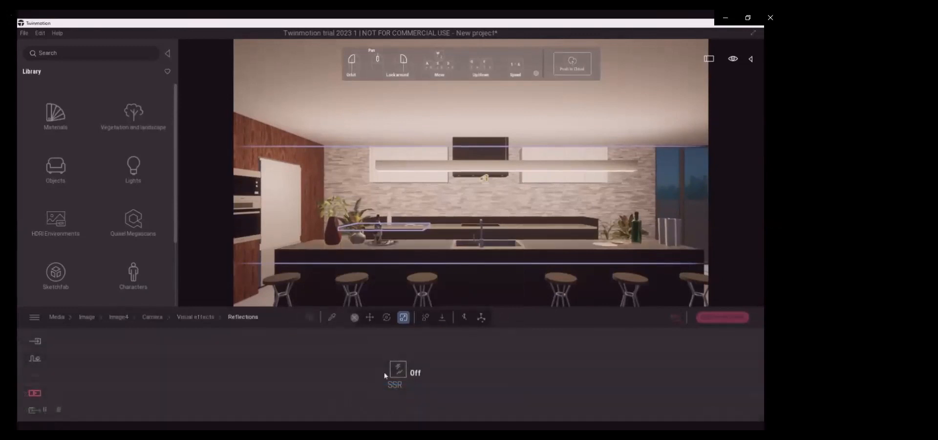
pyautogui.moveTo(462, 287)
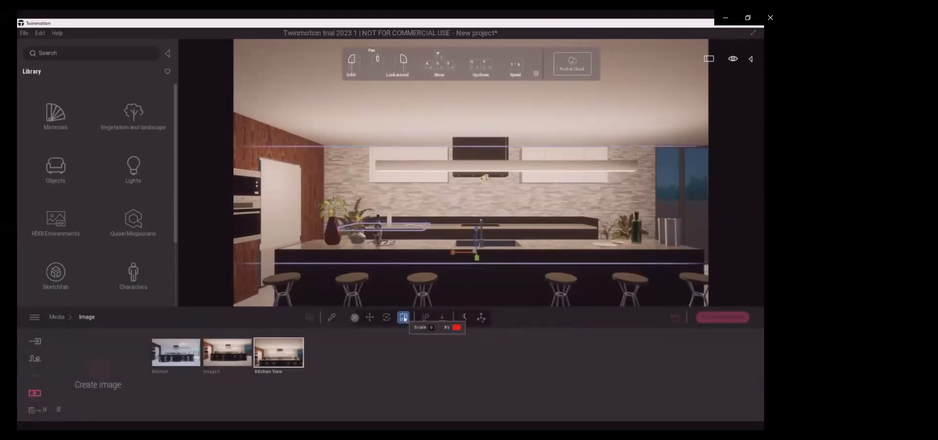
pyautogui.moveTo(445, 257)
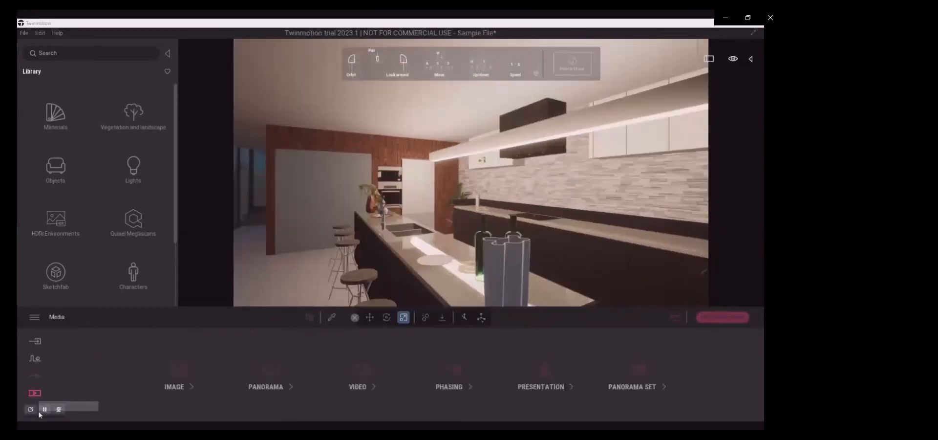
# - Skip the tutorial video forward 30 seconds and pause it on the exported image of the kitchen
pyautogui.moveTo(441, 271)
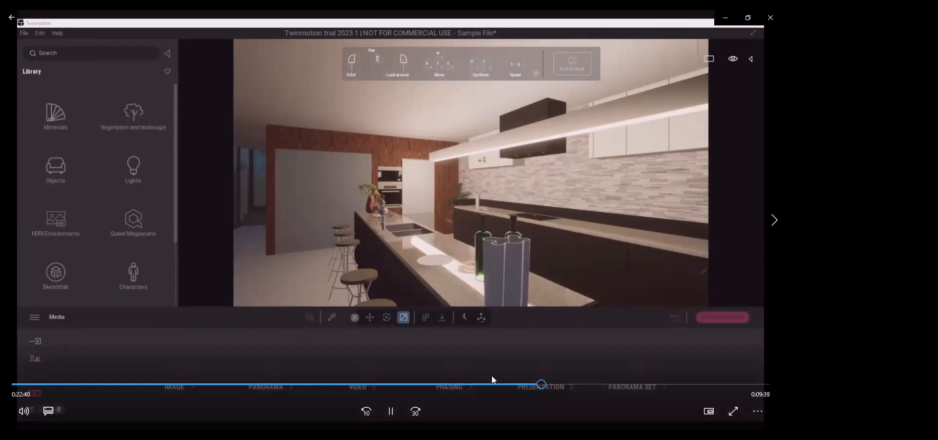
pyautogui.click(419, 405)
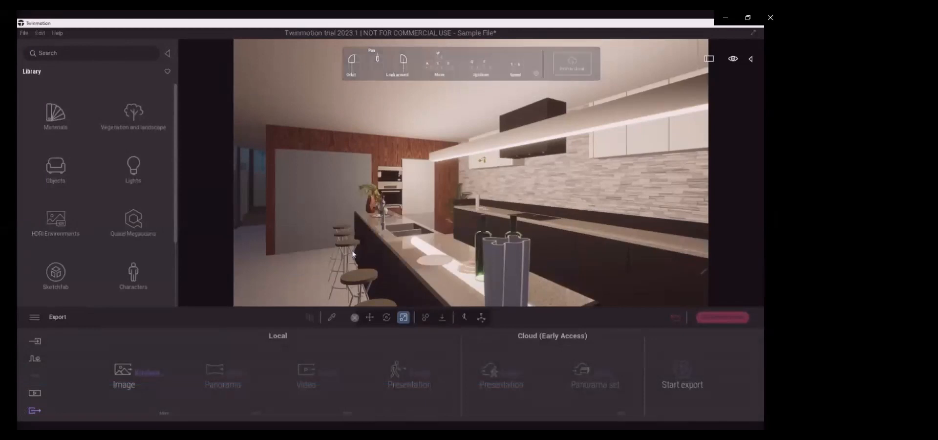
pyautogui.moveTo(462, 269)
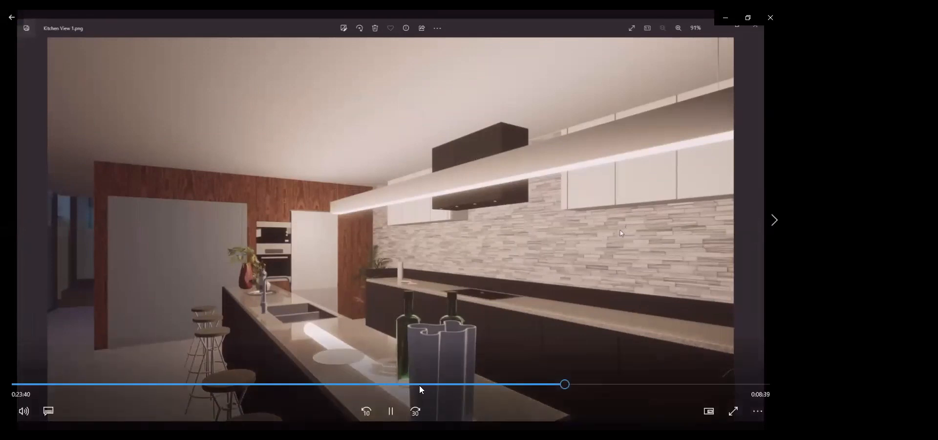
pyautogui.click(391, 409)
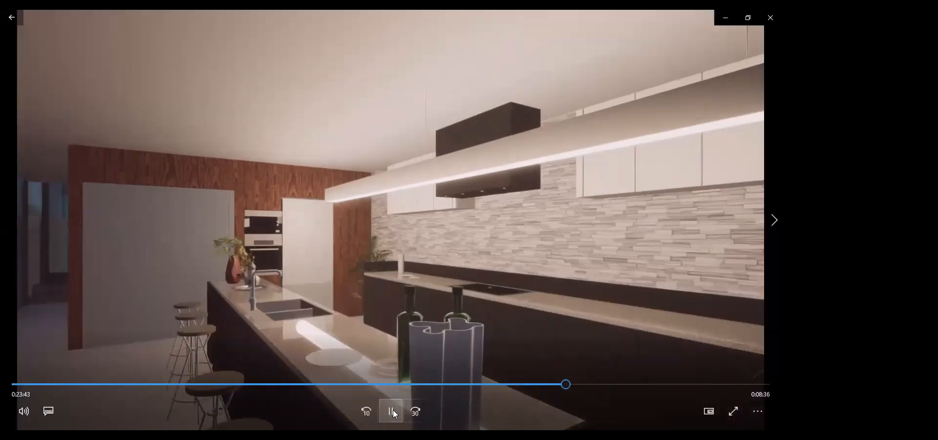
pyautogui.click(391, 410)
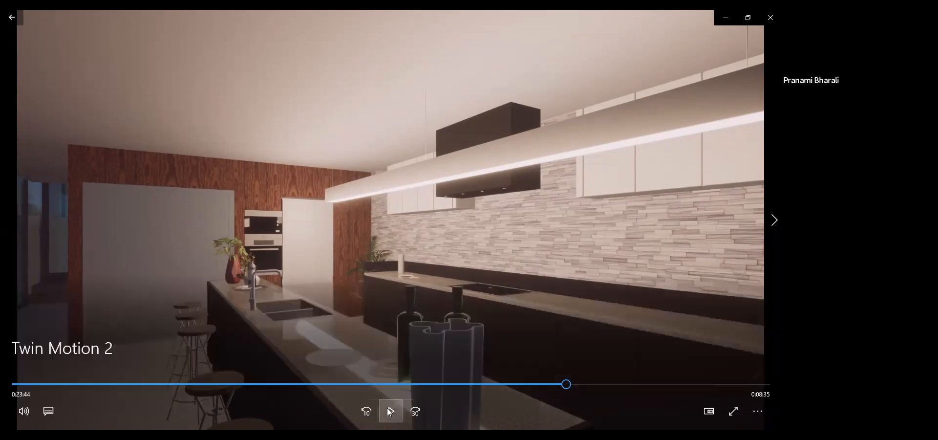
# - Play the tutorial video from the kitchen render to the house exterior, pausing where Plastic siding 02 is scaled on the upper wall
pyautogui.click(389, 411)
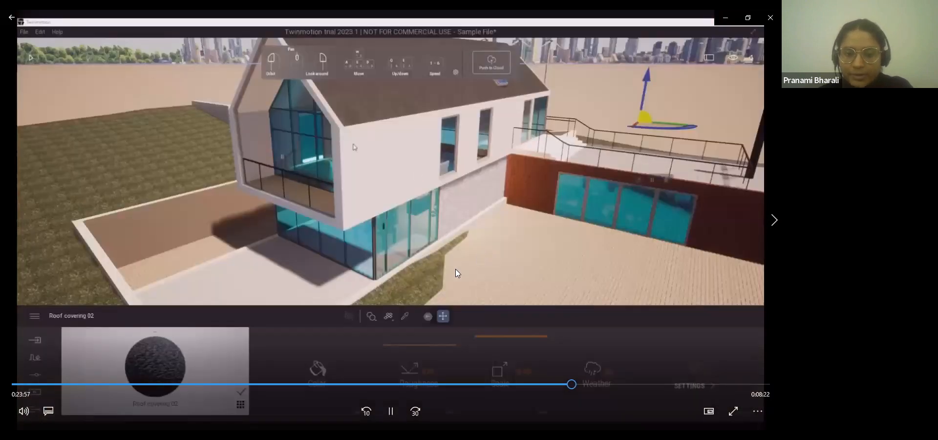
pyautogui.click(566, 235)
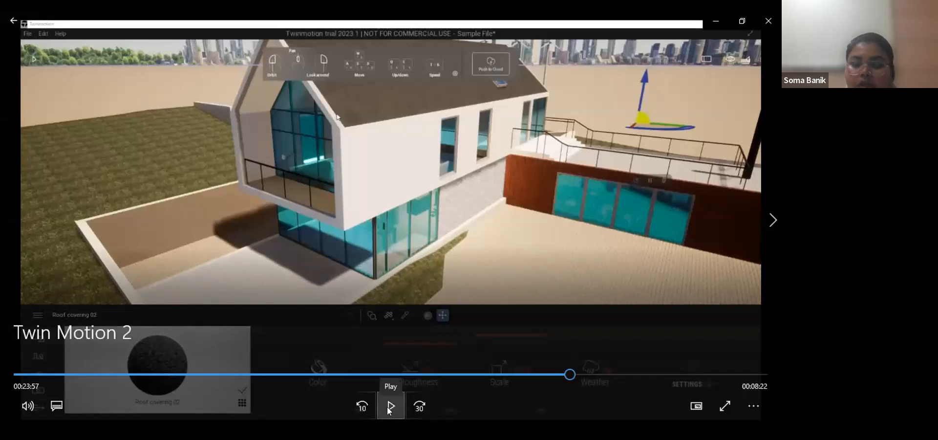
pyautogui.click(389, 406)
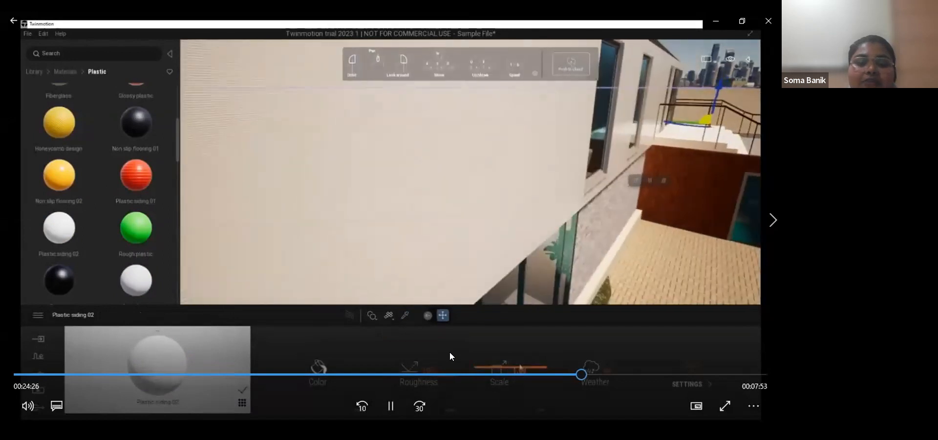
pyautogui.click(391, 406)
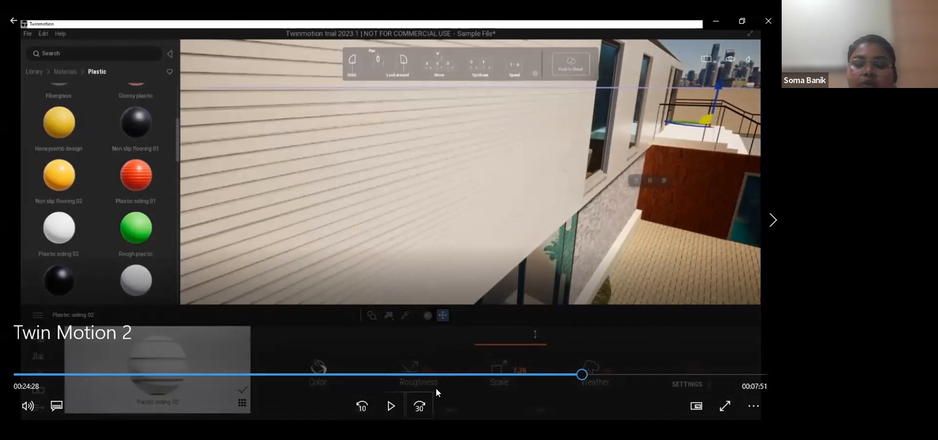
# - Continue the tutorial to the glass material section, pausing at the whole-house view and at the tint Color Picker for the clear glazing
pyautogui.click(388, 407)
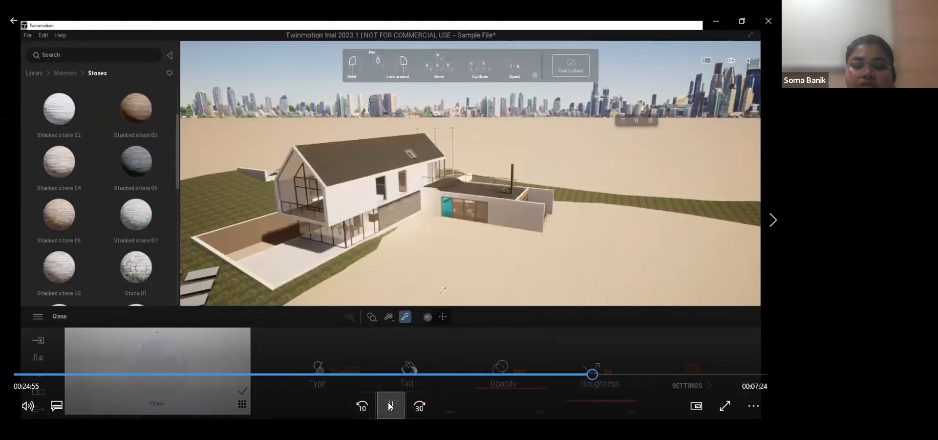
pyautogui.click(389, 405)
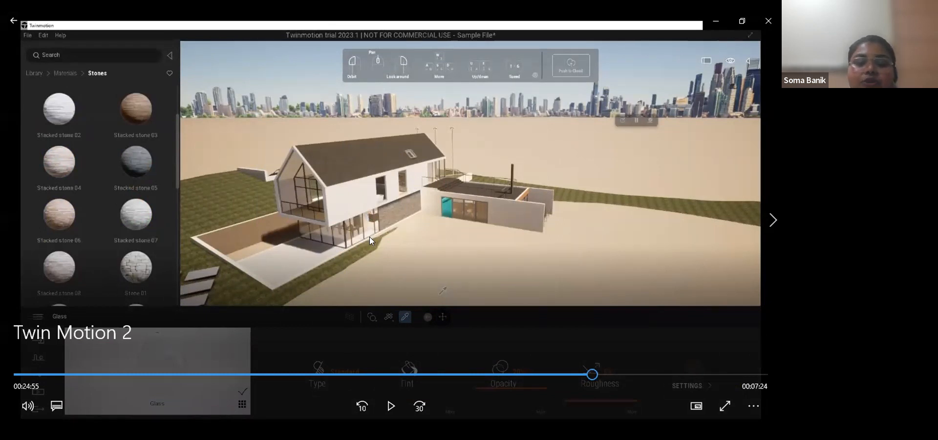
pyautogui.click(391, 406)
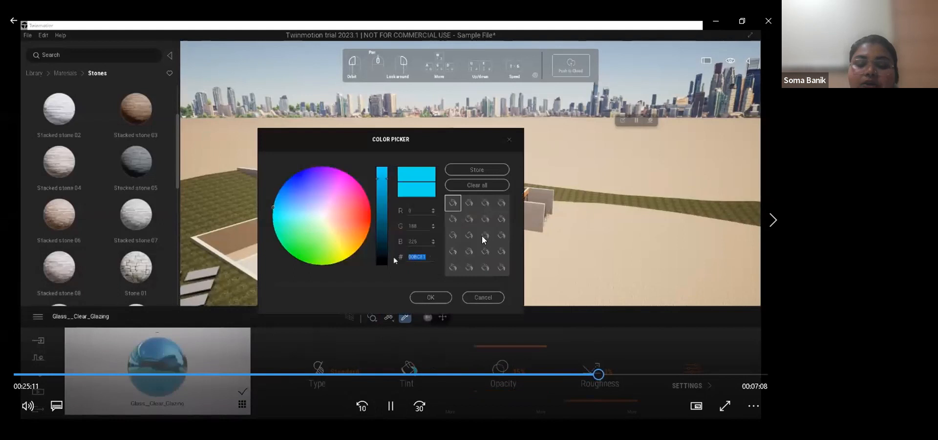
pyautogui.click(398, 410)
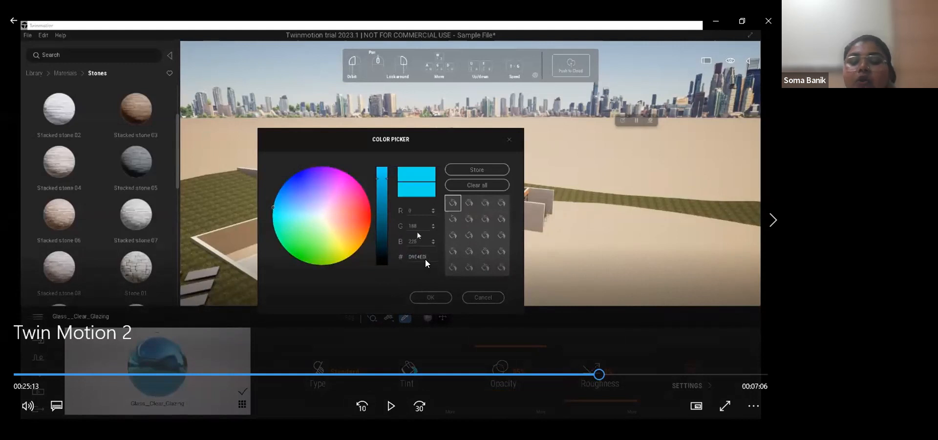
# - Watch the paving section of the tutorial, pausing at the ground colour choice and at the Concrete tiles 7 colour adjustment
pyautogui.click(393, 404)
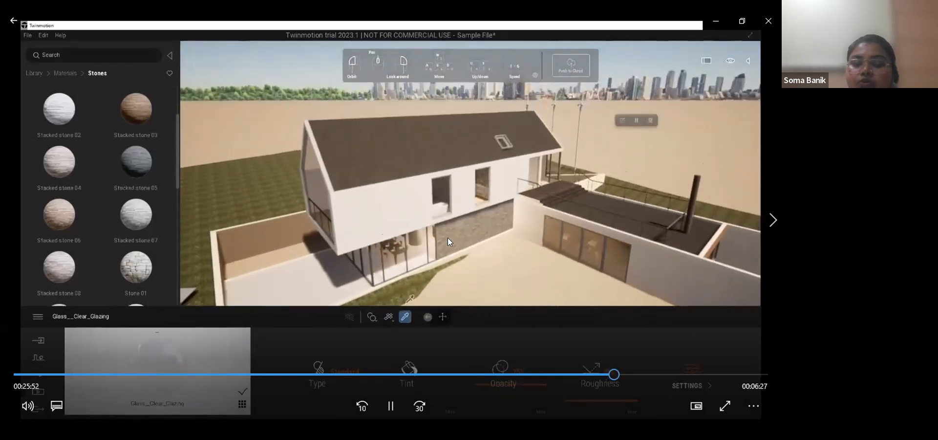
pyautogui.click(392, 406)
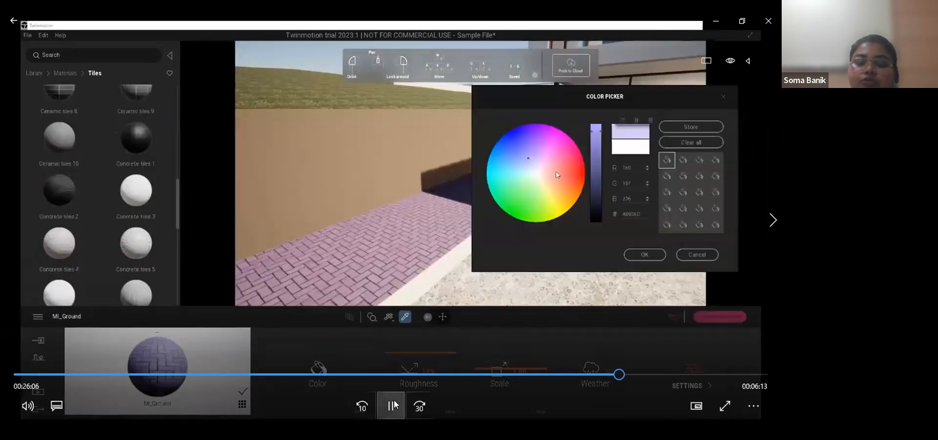
pyautogui.click(391, 406)
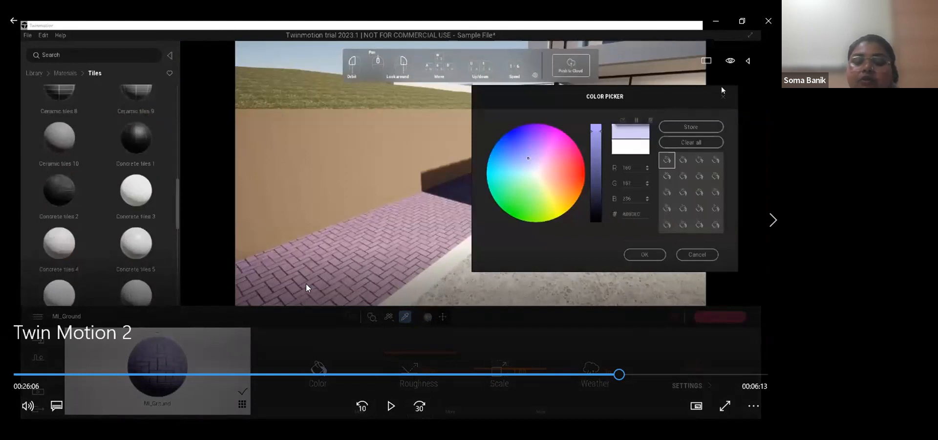
pyautogui.click(394, 417)
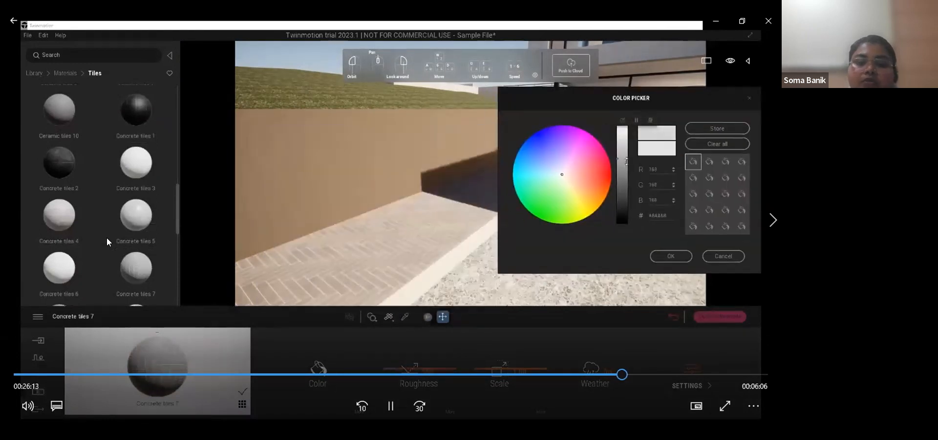
pyautogui.click(391, 406)
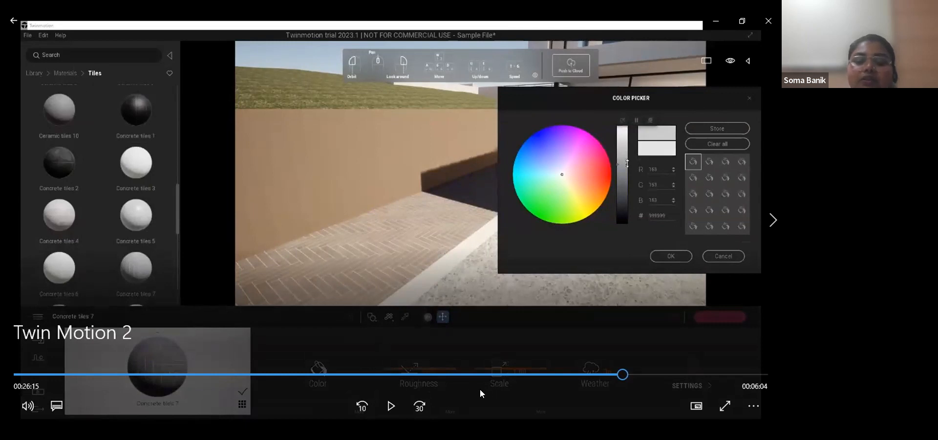
# - Follow the tutorial through the Stone 01 retaining walls and pause it at the Rocky grasslands landscape
pyautogui.click(382, 406)
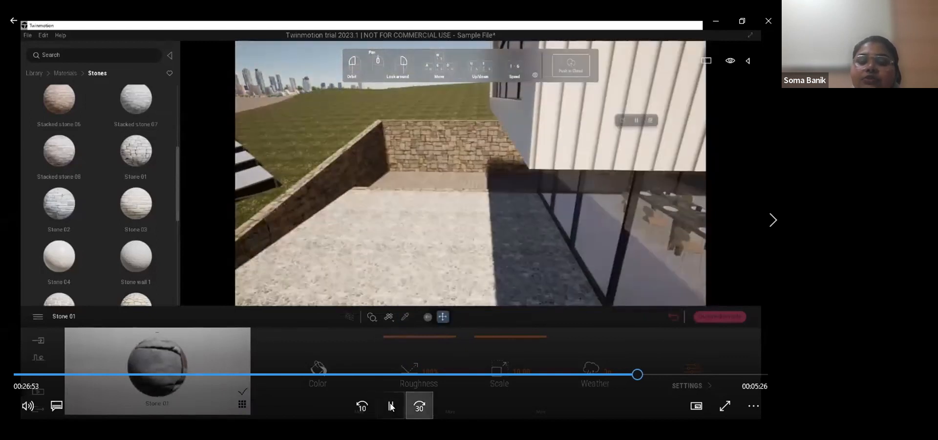
pyautogui.click(389, 405)
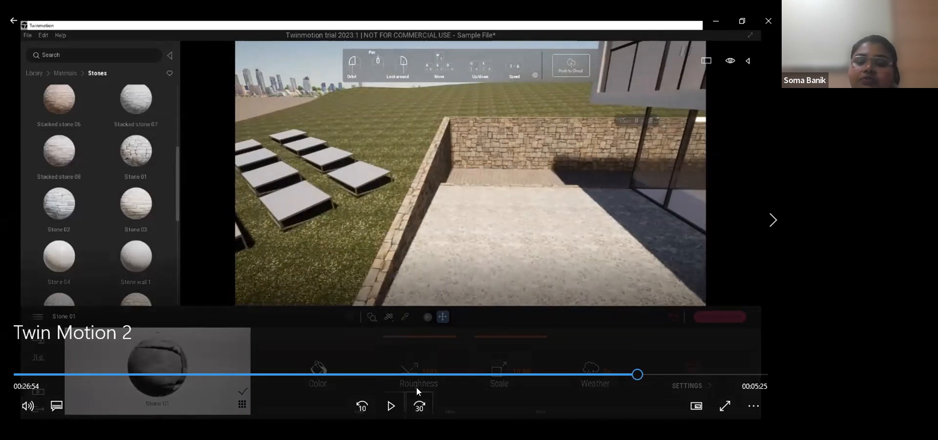
pyautogui.click(391, 406)
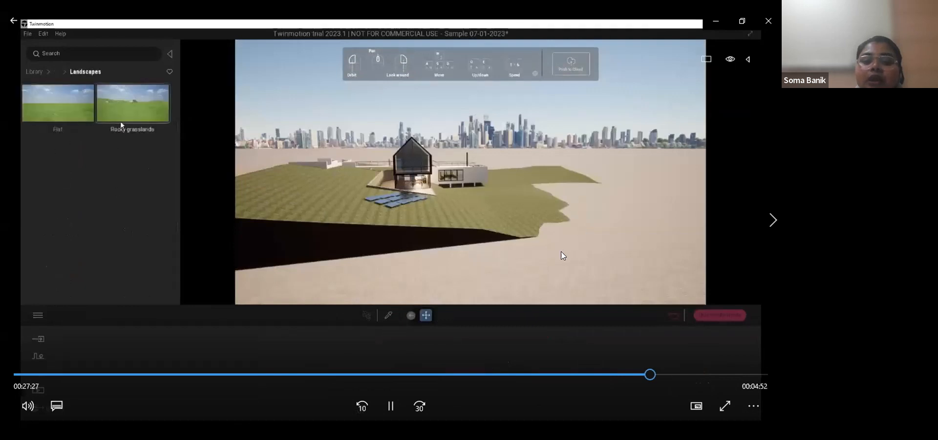
pyautogui.click(391, 410)
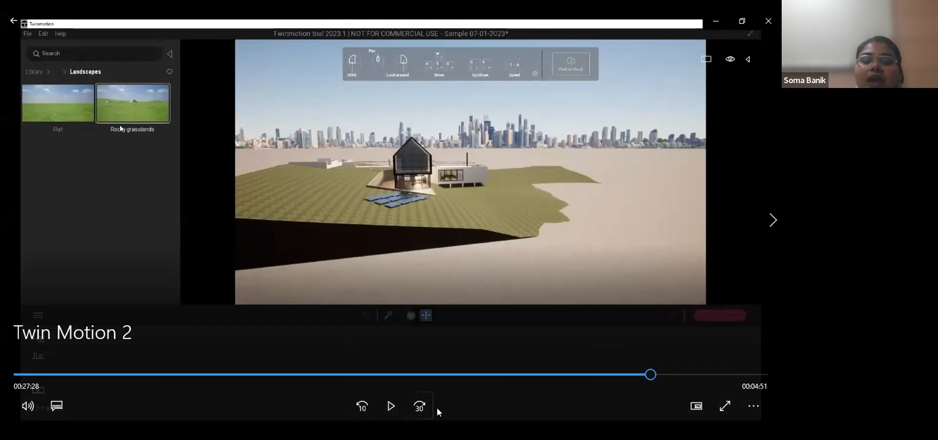
# - Play the tutorial past the rendered terrace view and pause it where Austrian Pine trees are painted around the house
pyautogui.click(390, 410)
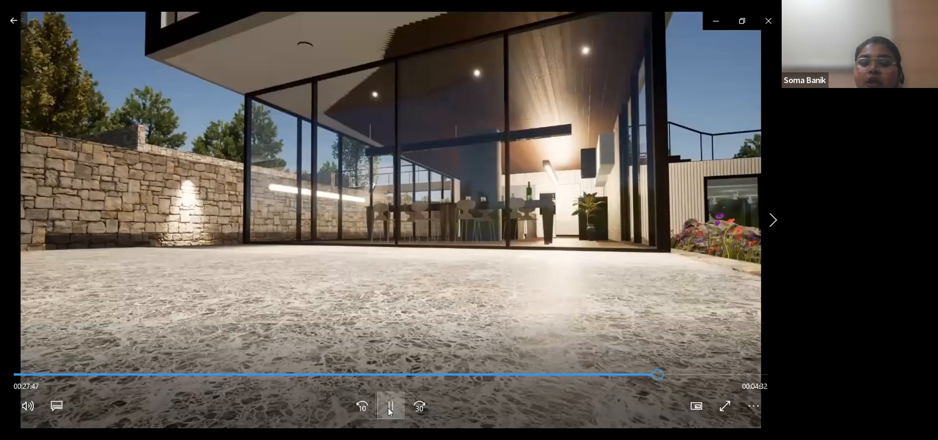
pyautogui.click(390, 409)
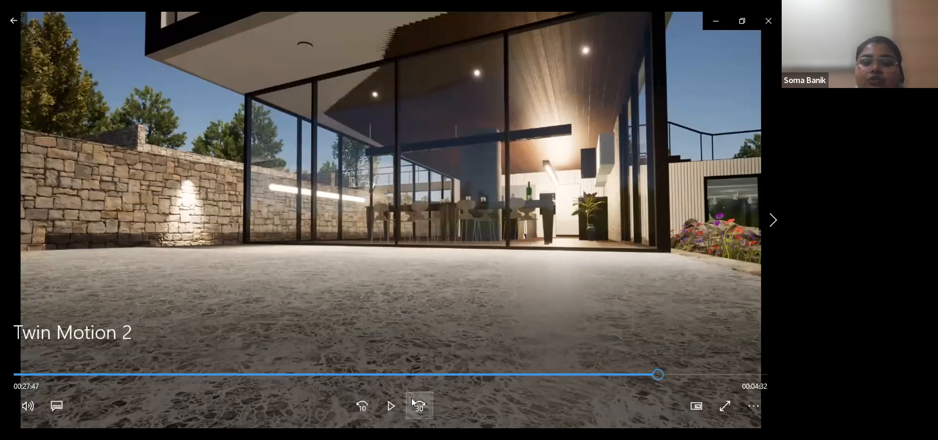
pyautogui.click(380, 404)
pyautogui.moveTo(379, 405)
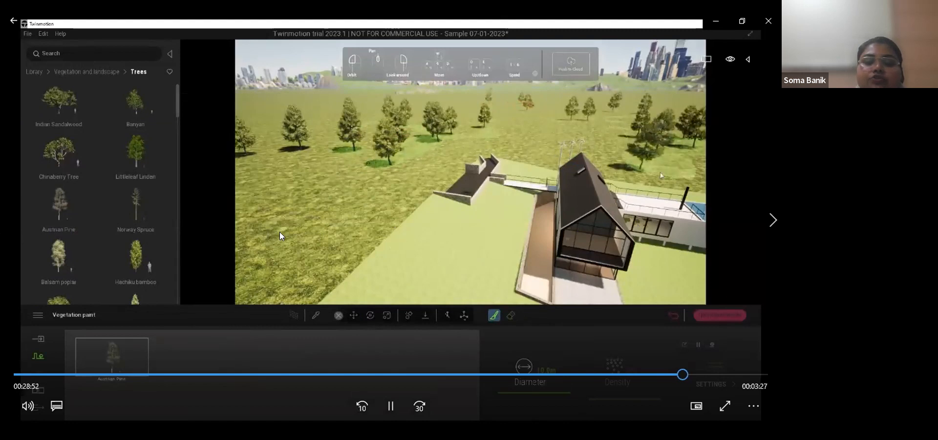
pyautogui.click(433, 99)
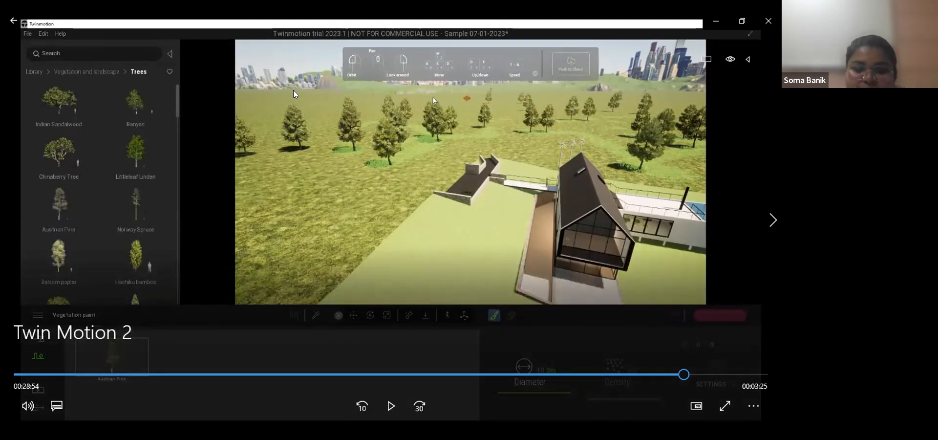
# - Watch the exterior lighting section, pausing at the recessed light fixture and at the IES lights in the Lights library
pyautogui.click(390, 403)
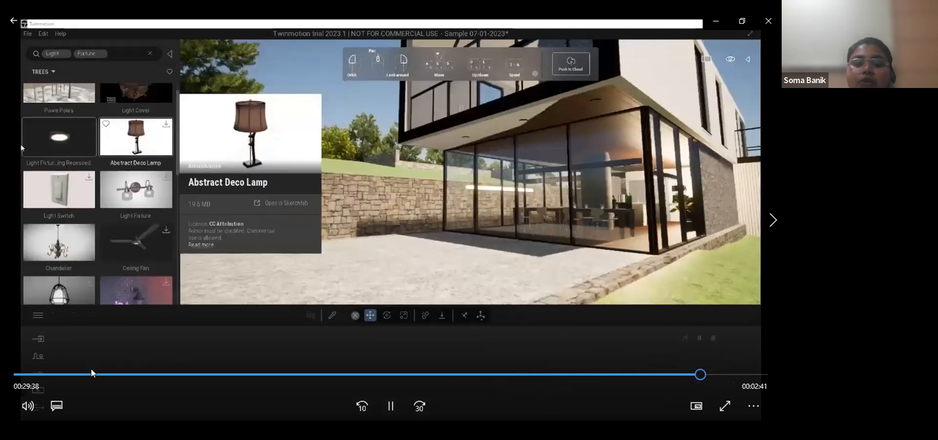
pyautogui.click(390, 406)
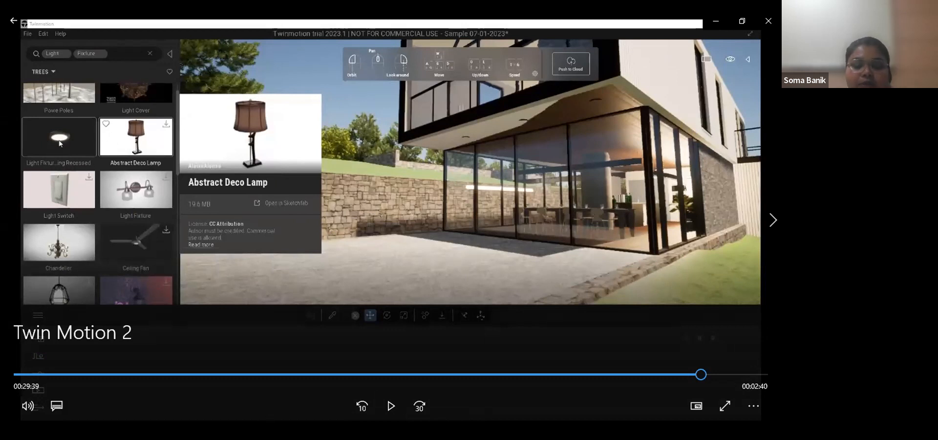
pyautogui.press('space')
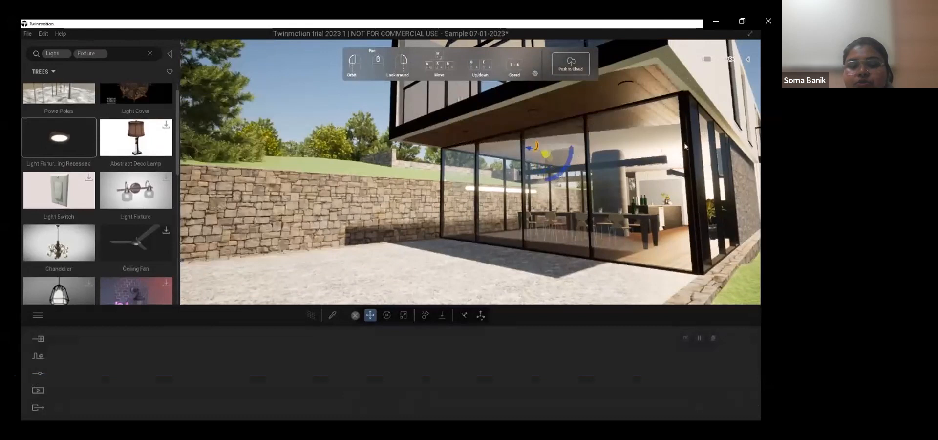
pyautogui.moveTo(511, 127)
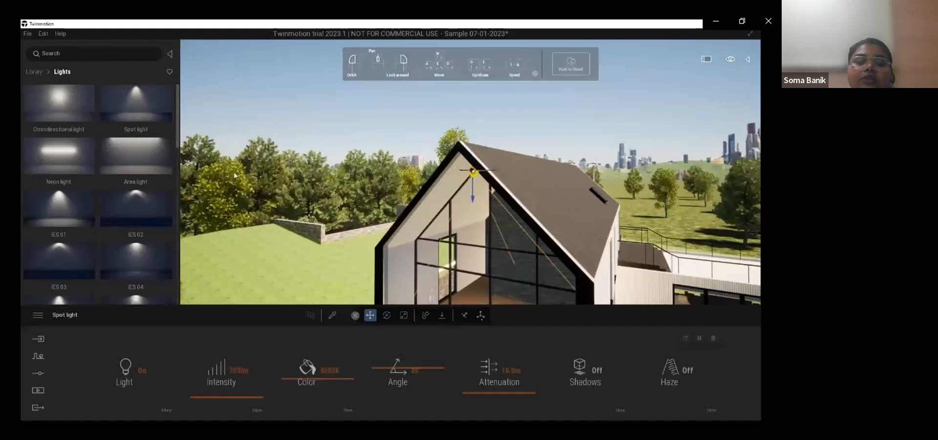
pyautogui.moveTo(692, 379)
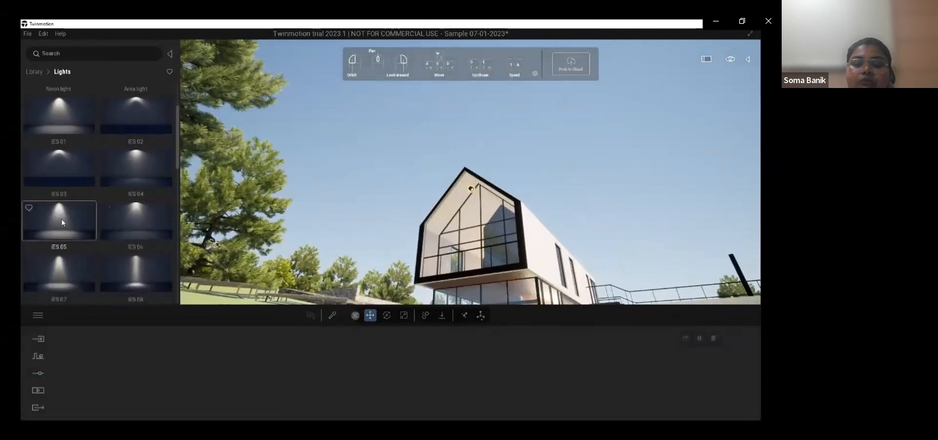
pyautogui.moveTo(719, 291)
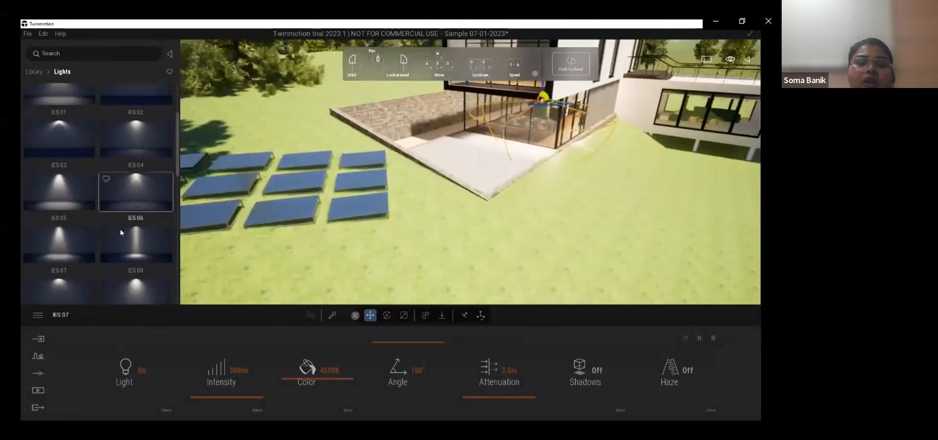
pyautogui.moveTo(478, 376)
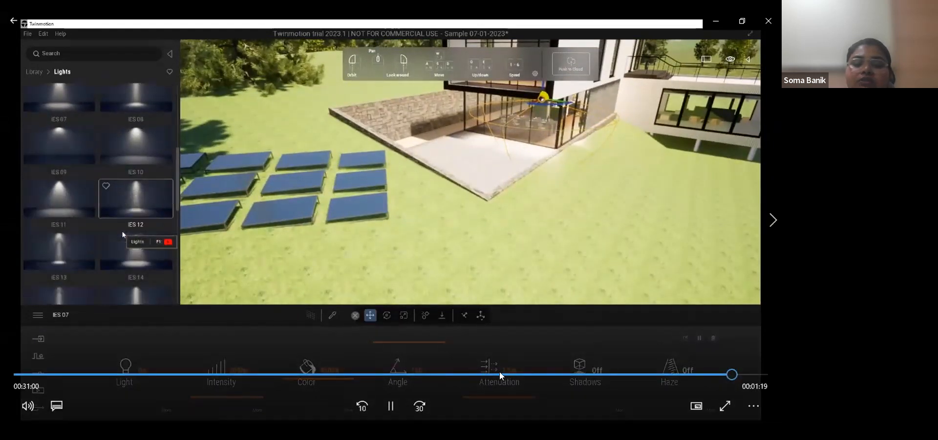
pyautogui.click(390, 406)
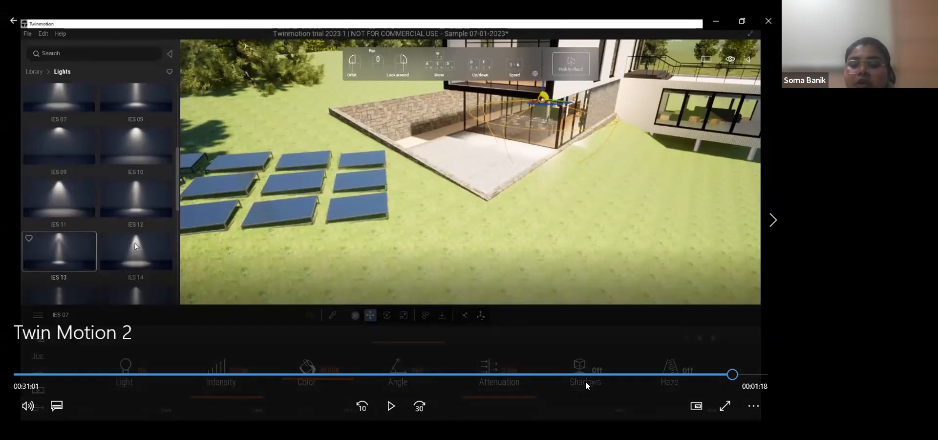
# - Play the tutorial's closing part, pausing at the night view with the Norway Spruce, the cleared night view and the final scene
pyautogui.click(390, 406)
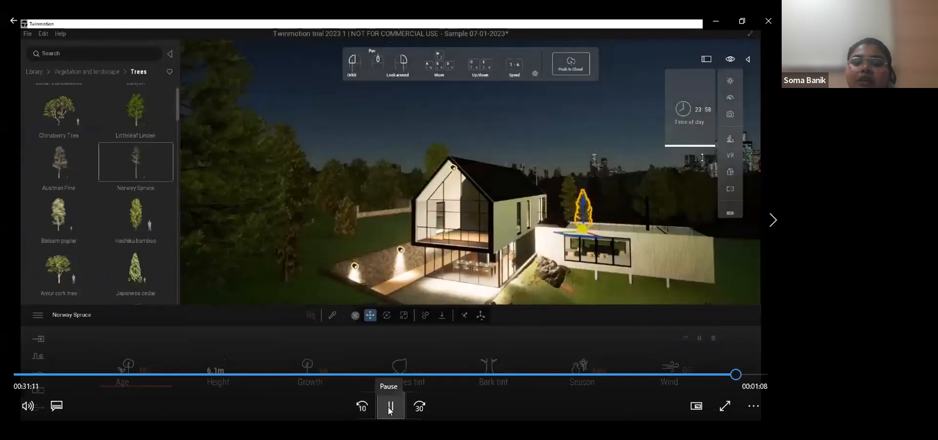
pyautogui.click(390, 407)
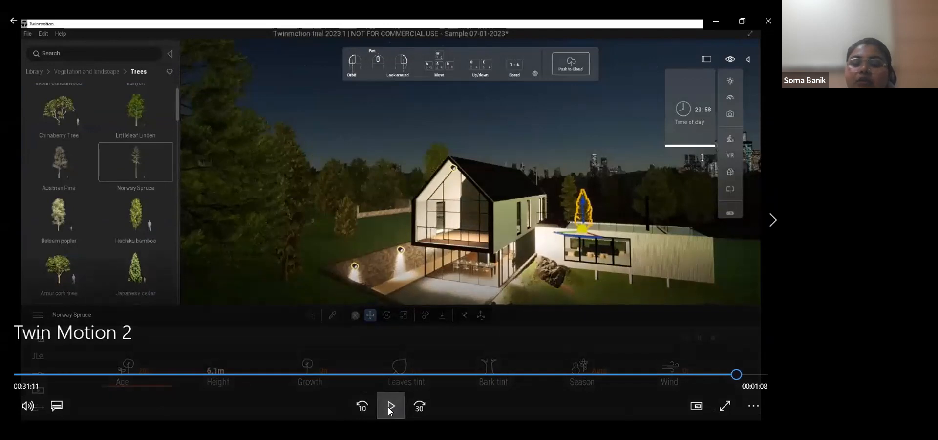
pyautogui.click(390, 408)
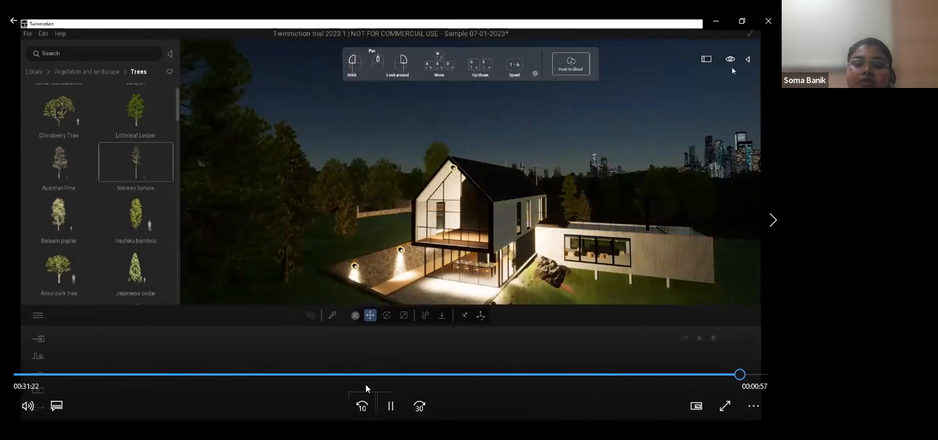
pyautogui.click(391, 405)
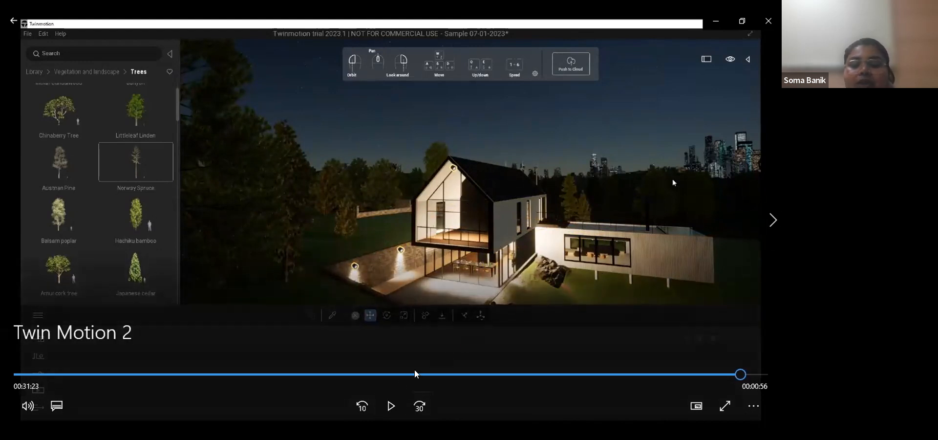
pyautogui.click(389, 405)
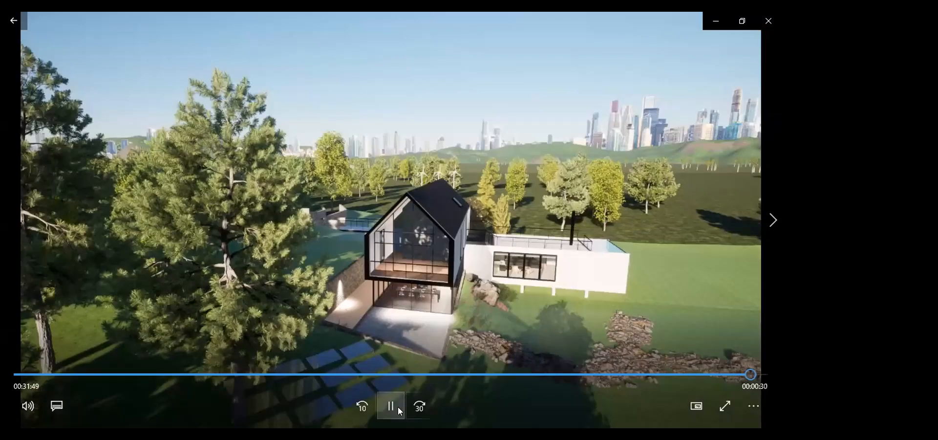
pyautogui.click(393, 408)
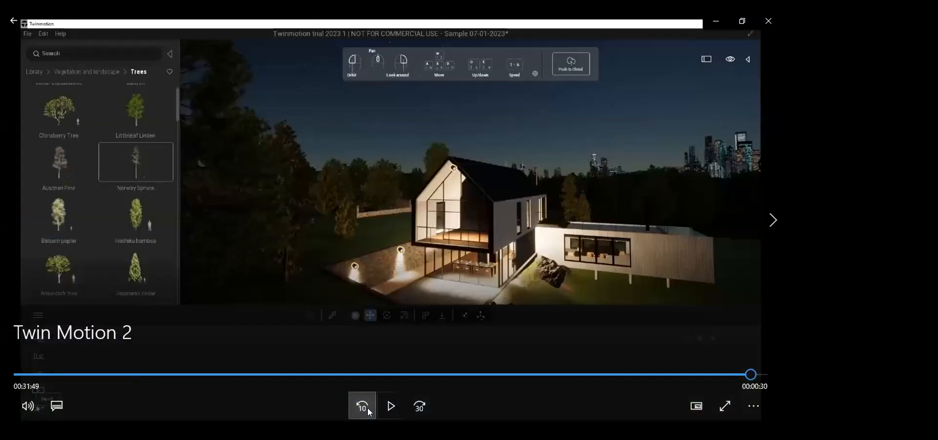
# - Watch the closing rendered flyover from the daylight view of the house, pausing at the snow-covered night view with the lit terrace
pyautogui.click(390, 410)
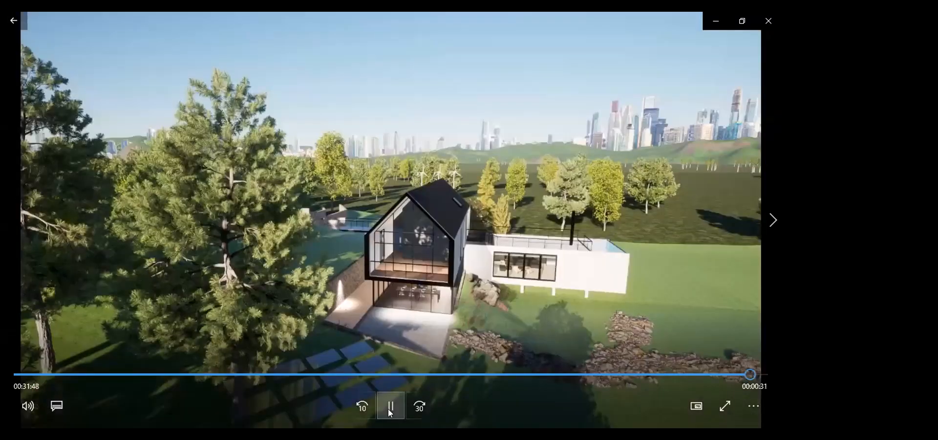
pyautogui.click(390, 408)
pyautogui.click(391, 409)
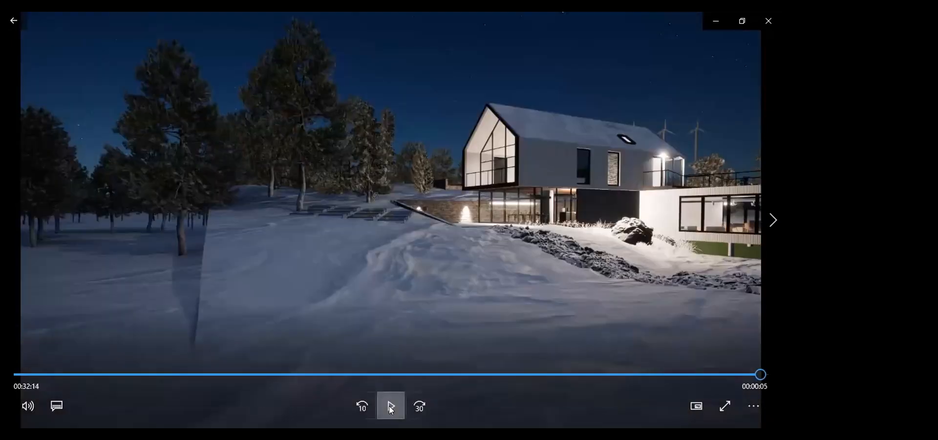
pyautogui.click(391, 409)
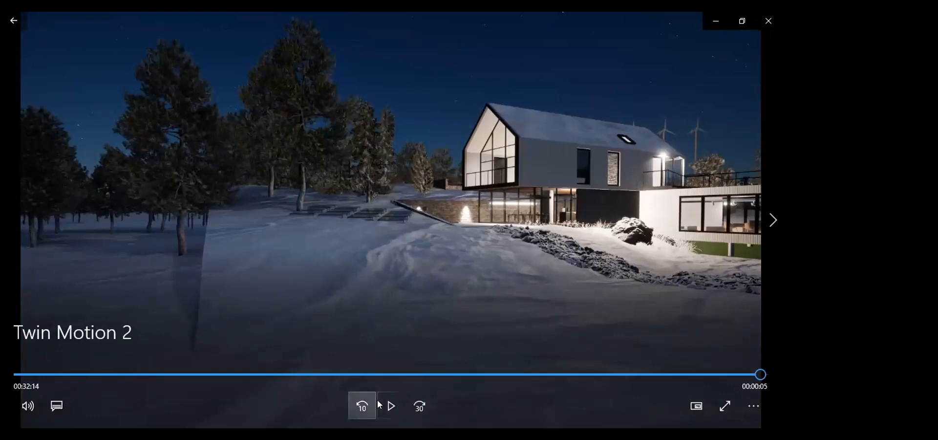
# - Play the snowy night flyover to the end of the video, then restart it and pause at the Twinmotion Plugins page
pyautogui.click(390, 408)
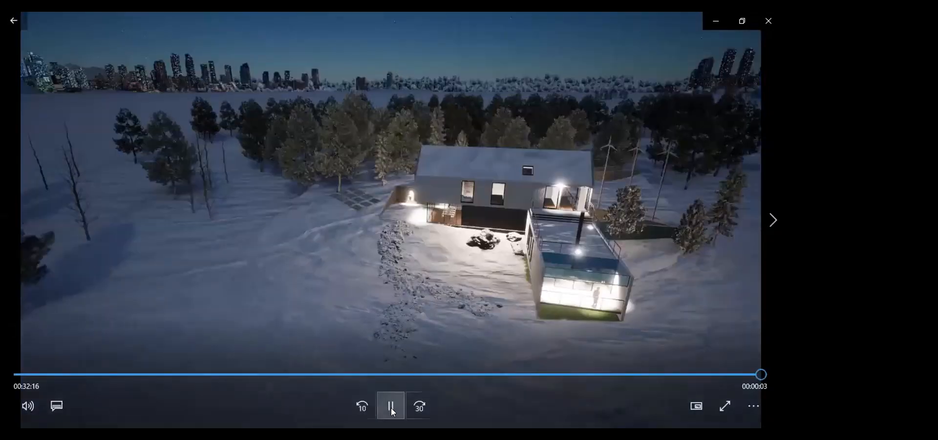
pyautogui.click(391, 409)
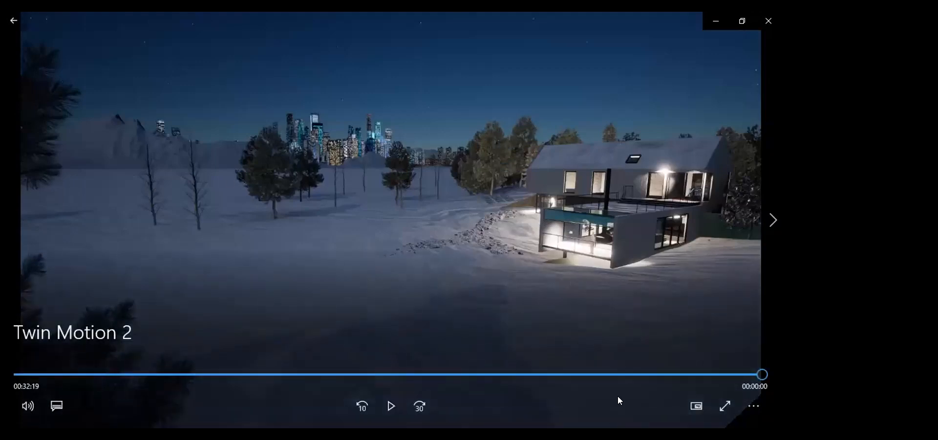
pyautogui.click(390, 406)
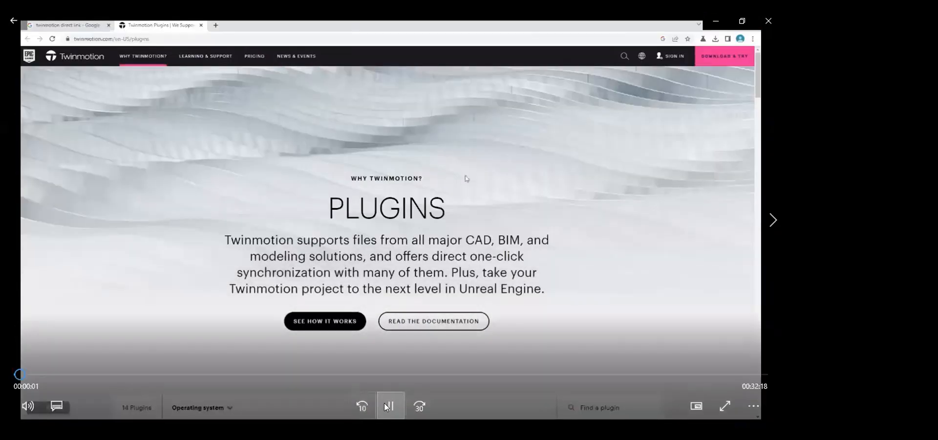
pyautogui.click(386, 405)
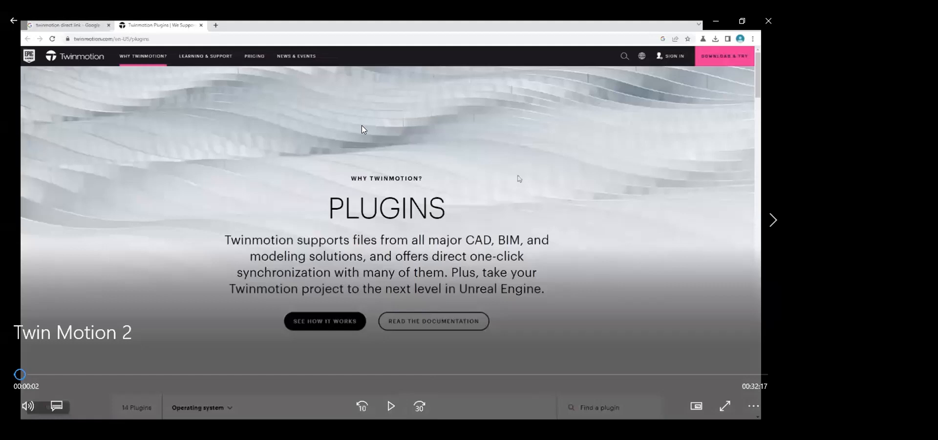